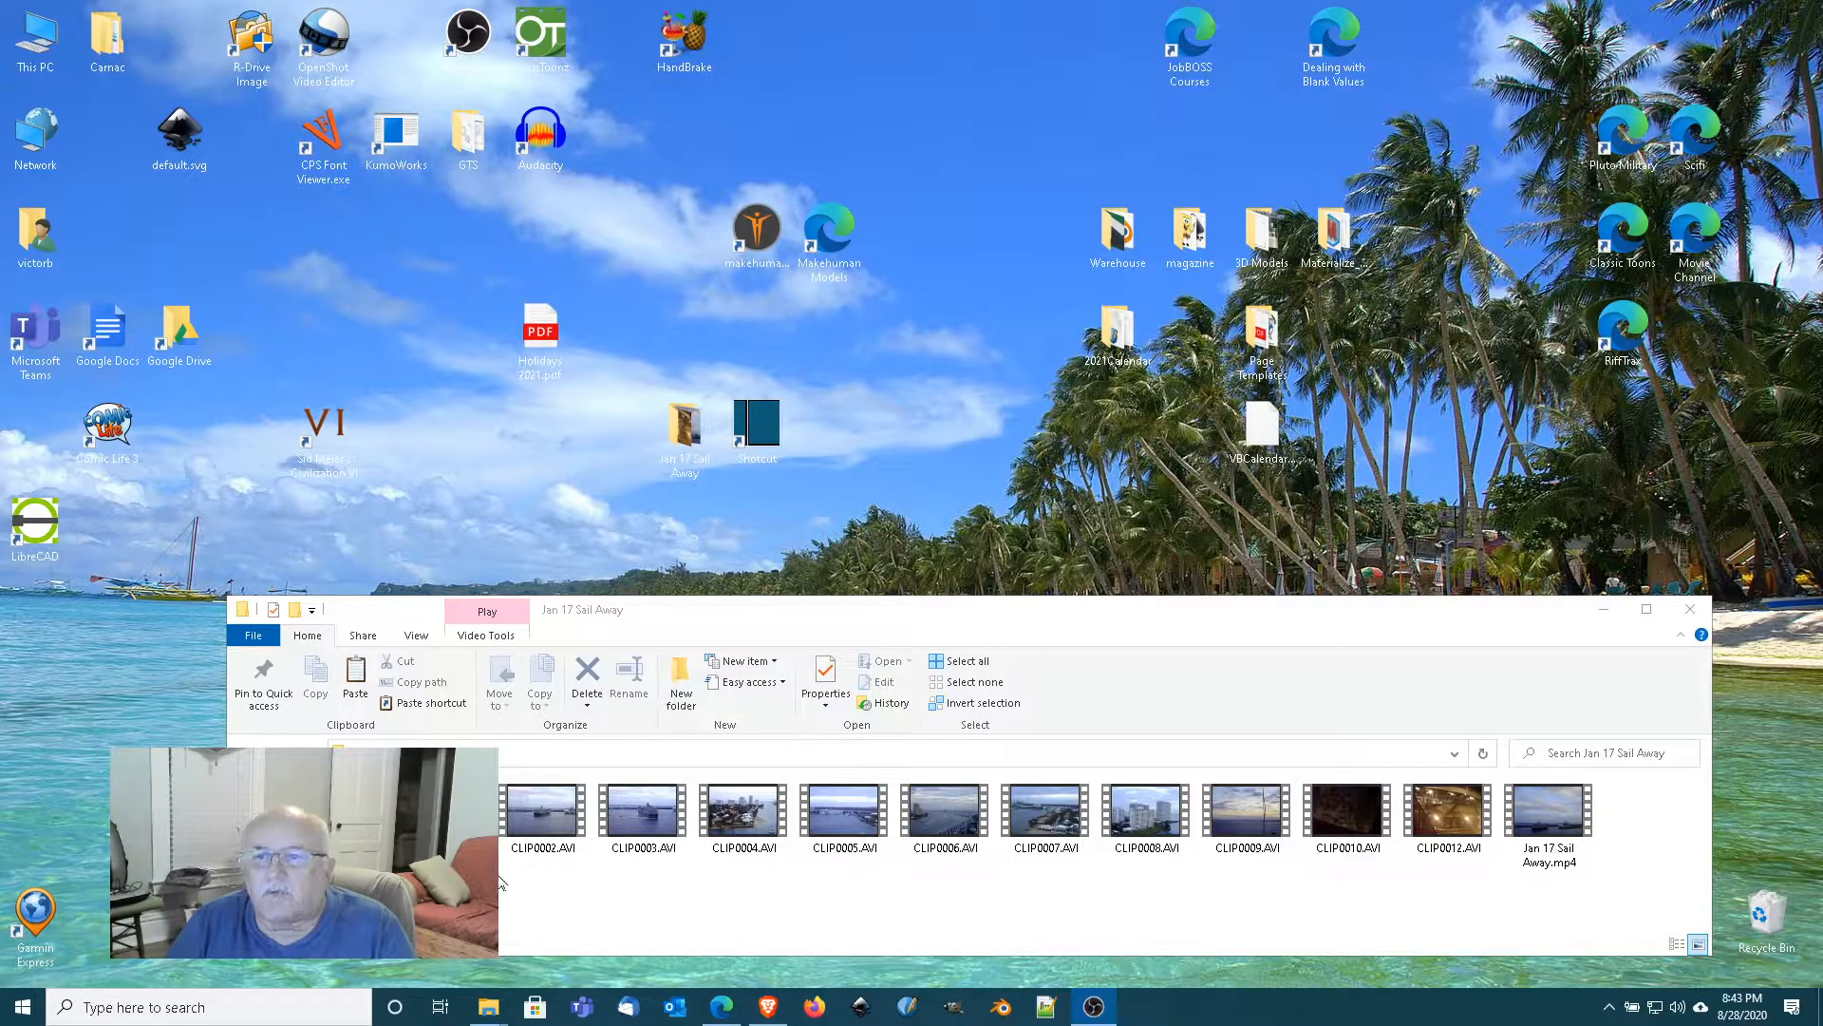
Switch to the browser to view the Shotcut home page, and minimize the browser.
{"action": "left_click", "coordinate": [722, 1006]}
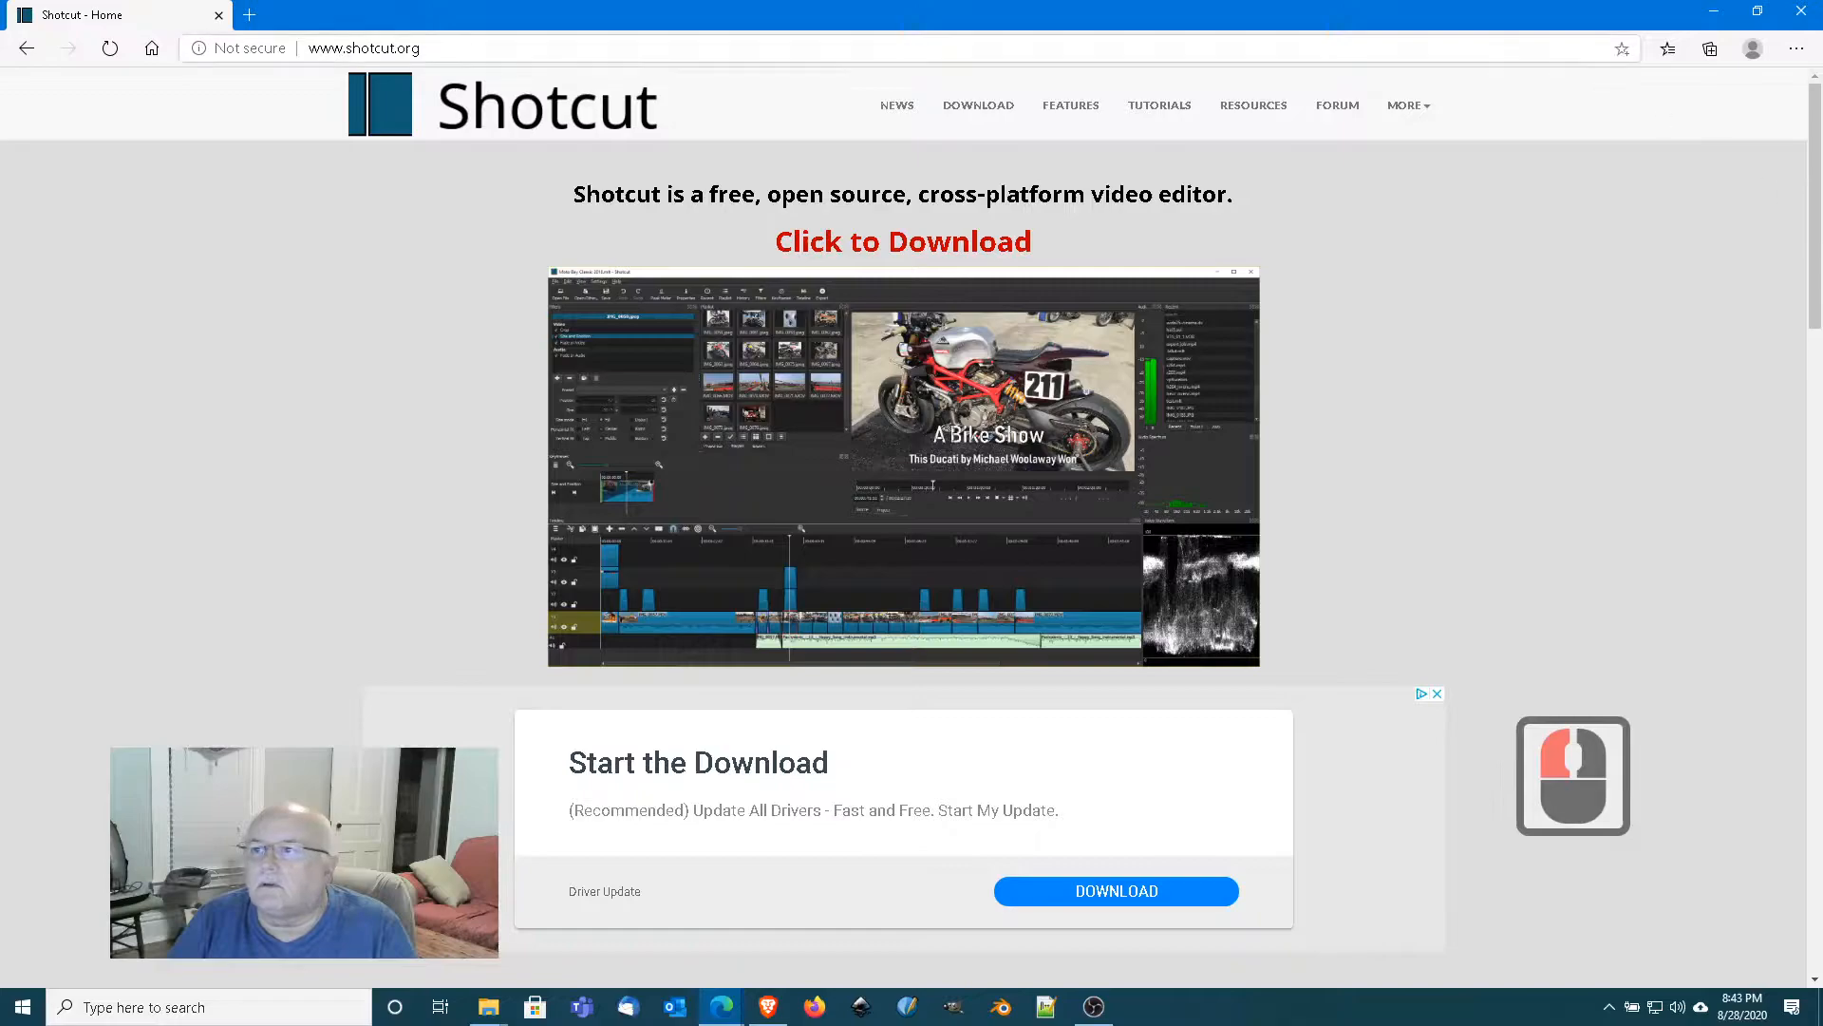
{"action": "left_click", "coordinate": [1713, 10]}
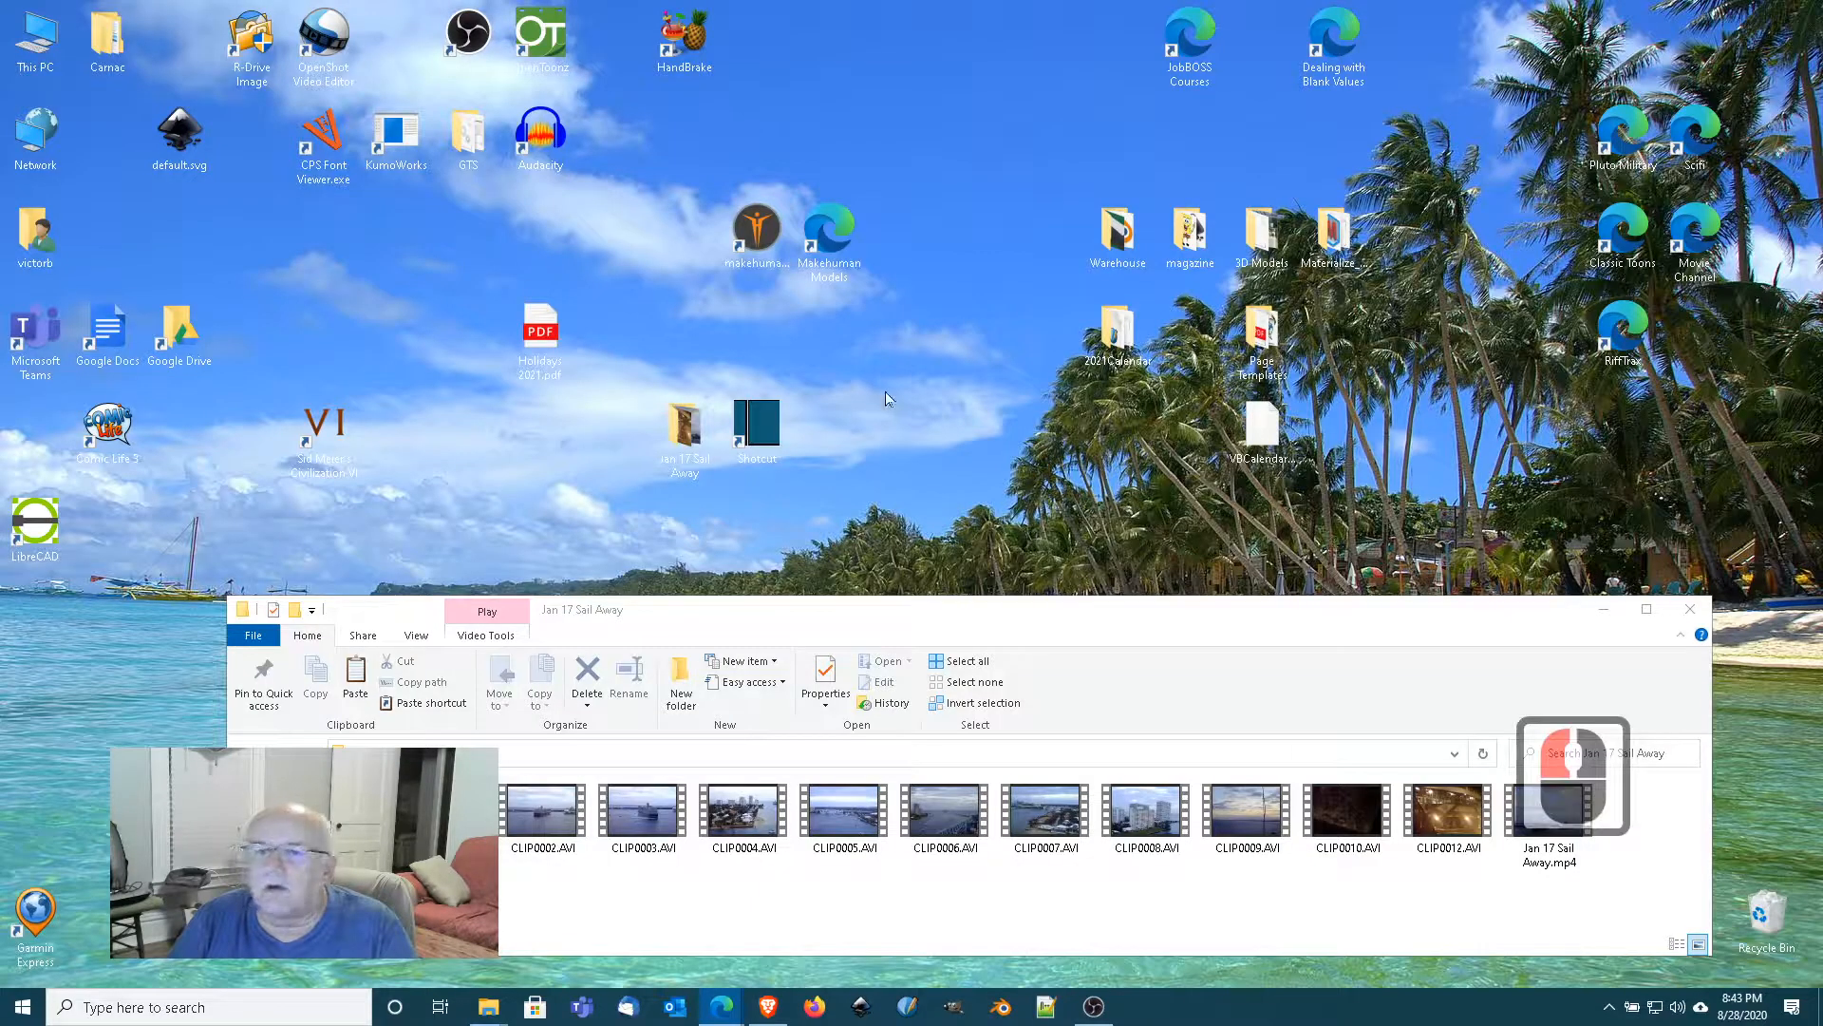
Launch Shotcut and start a new project named Sail Away with the Automatic video mode.
{"action": "double_click", "coordinate": [741, 426]}
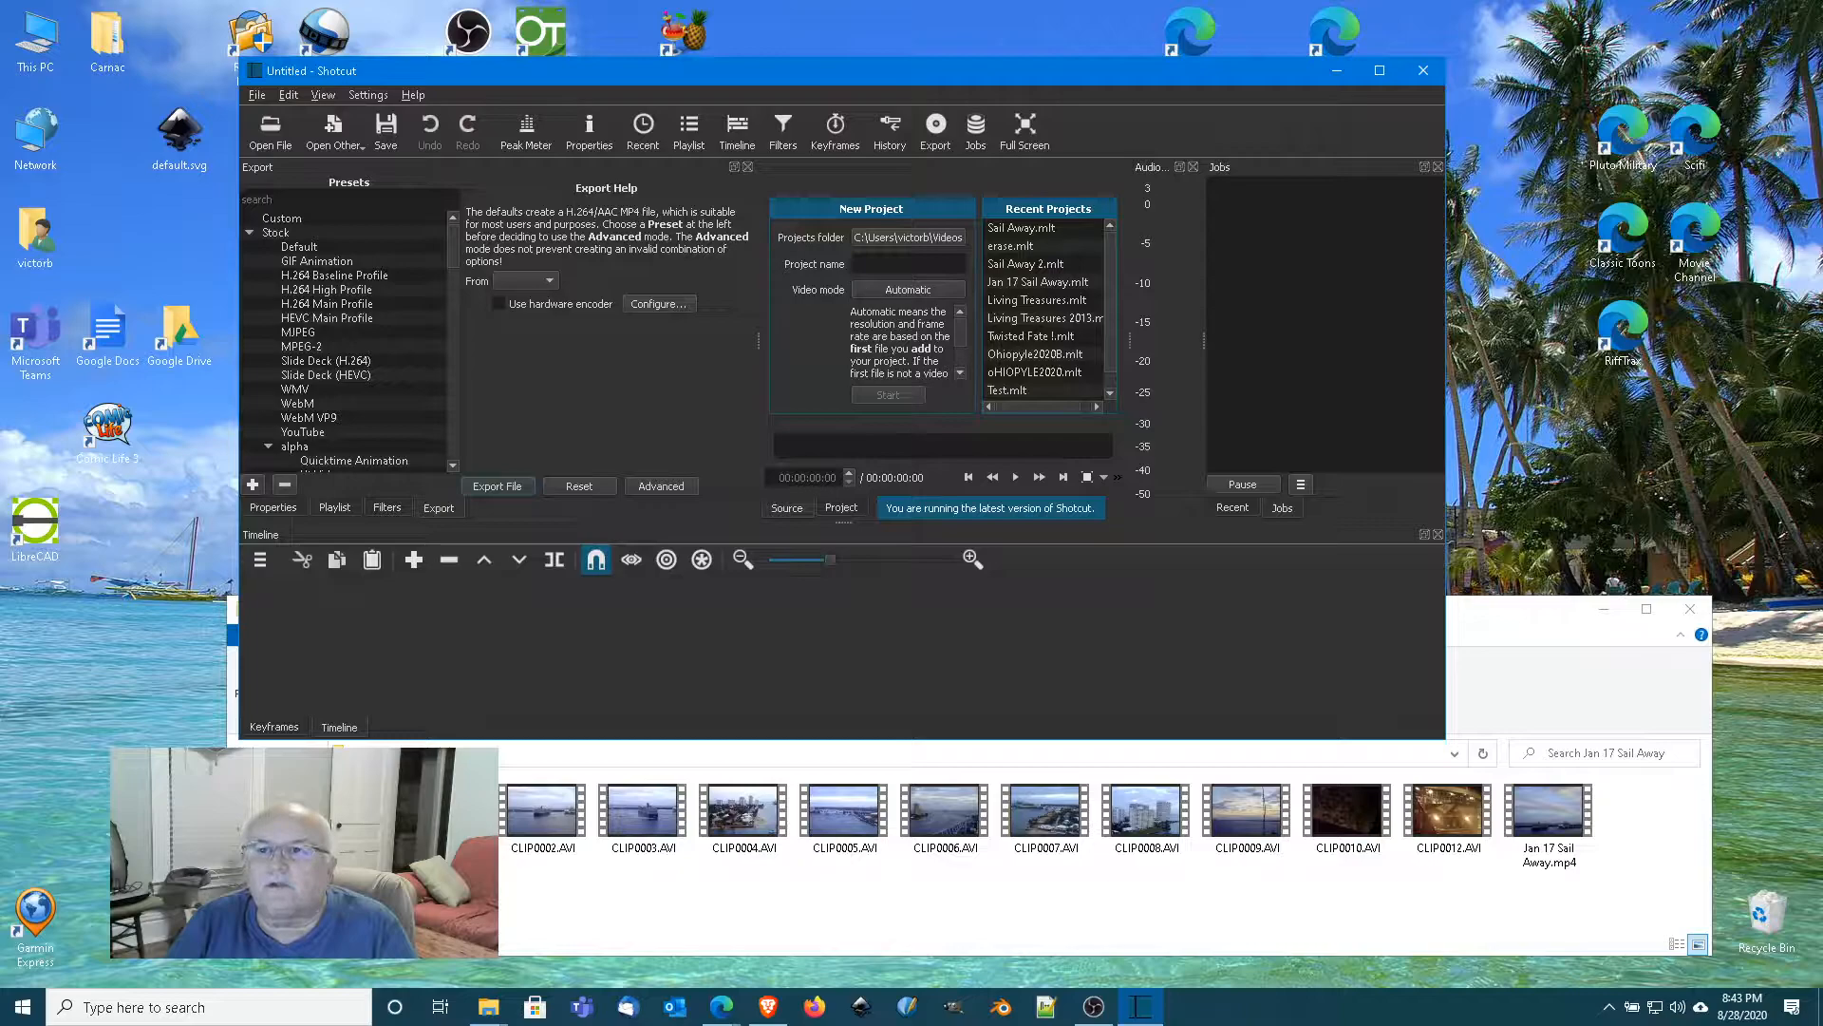
{"action": "left_click", "coordinate": [880, 266]}
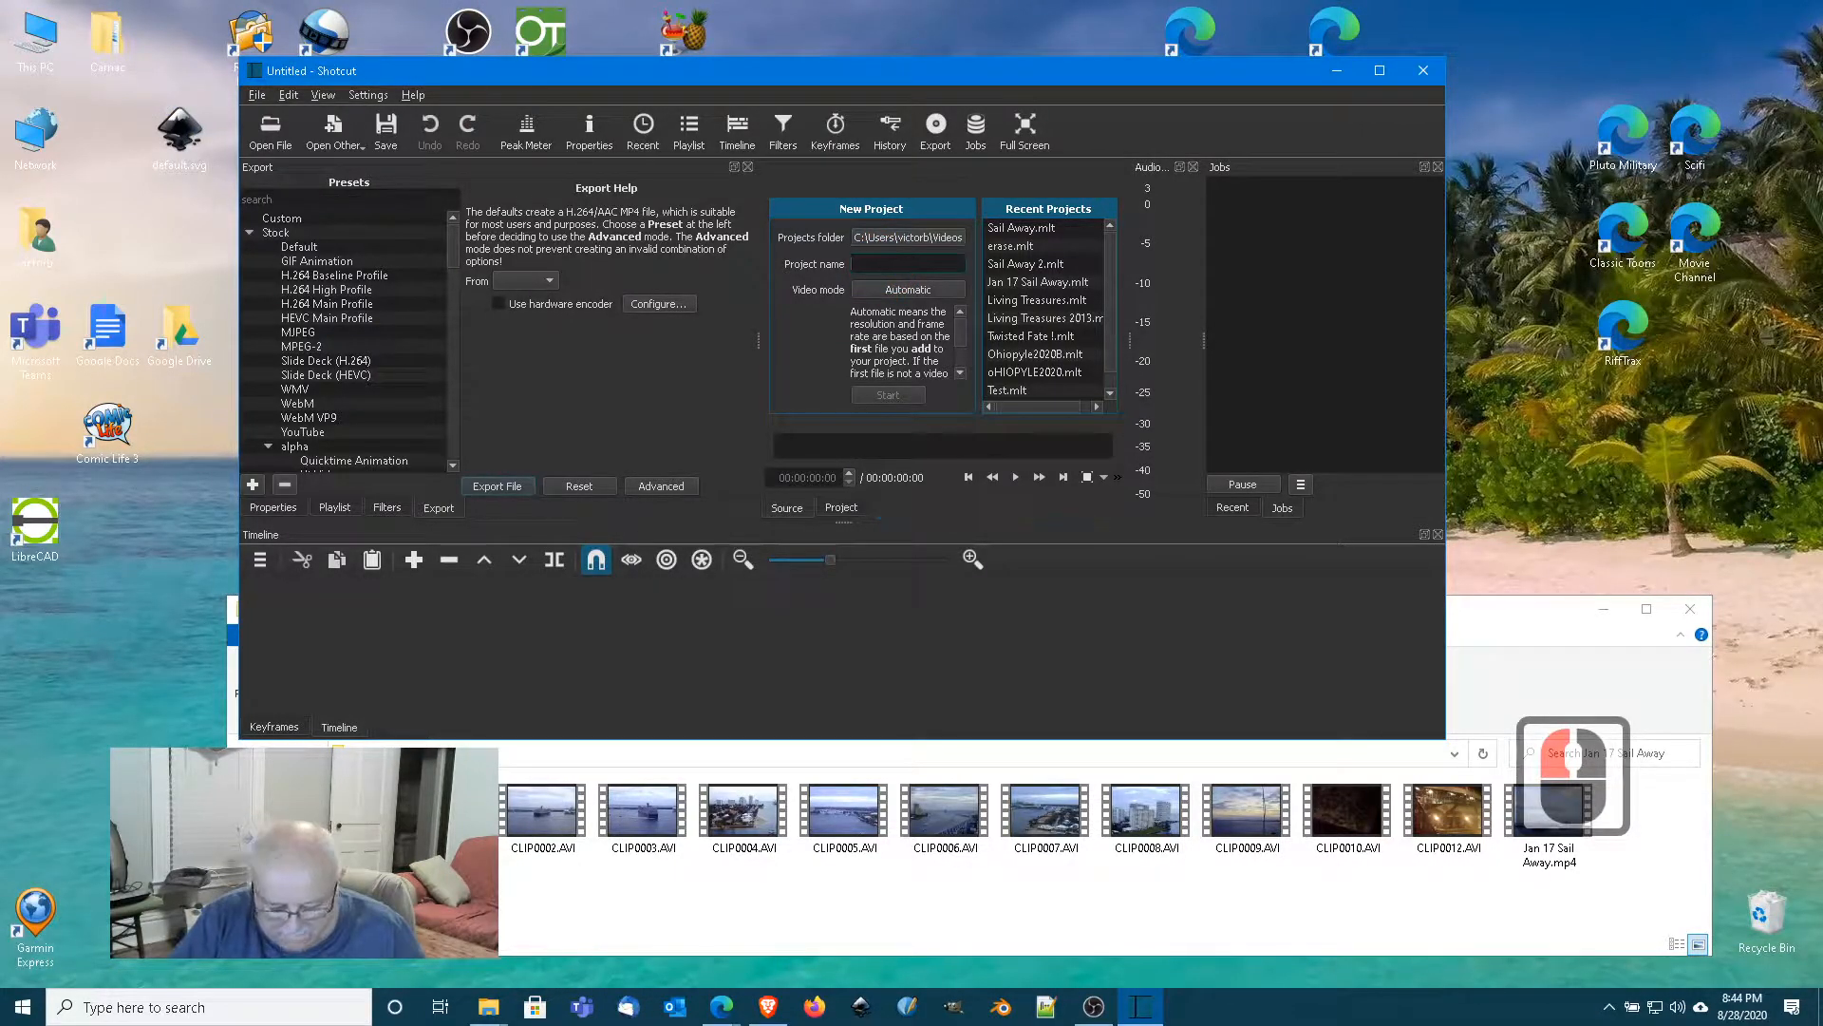
{"action": "type", "text": "Sail Away"}
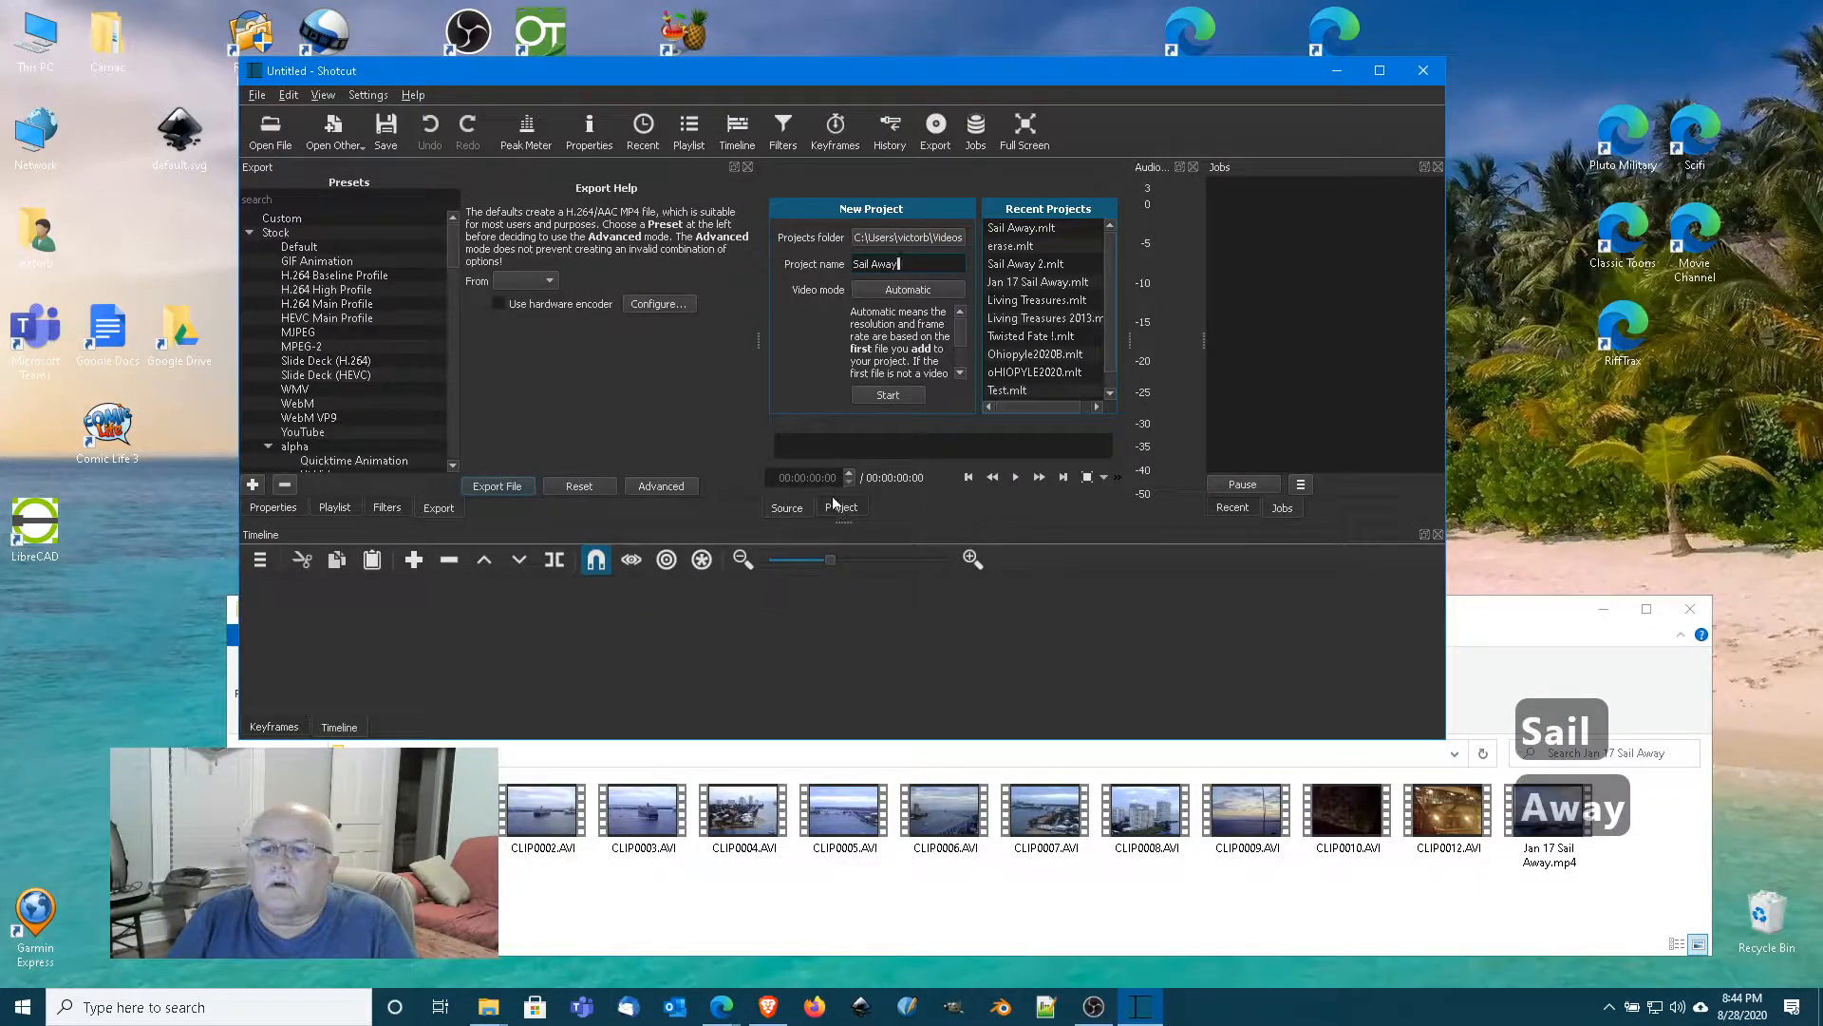
{"action": "left_click", "coordinate": [903, 393]}
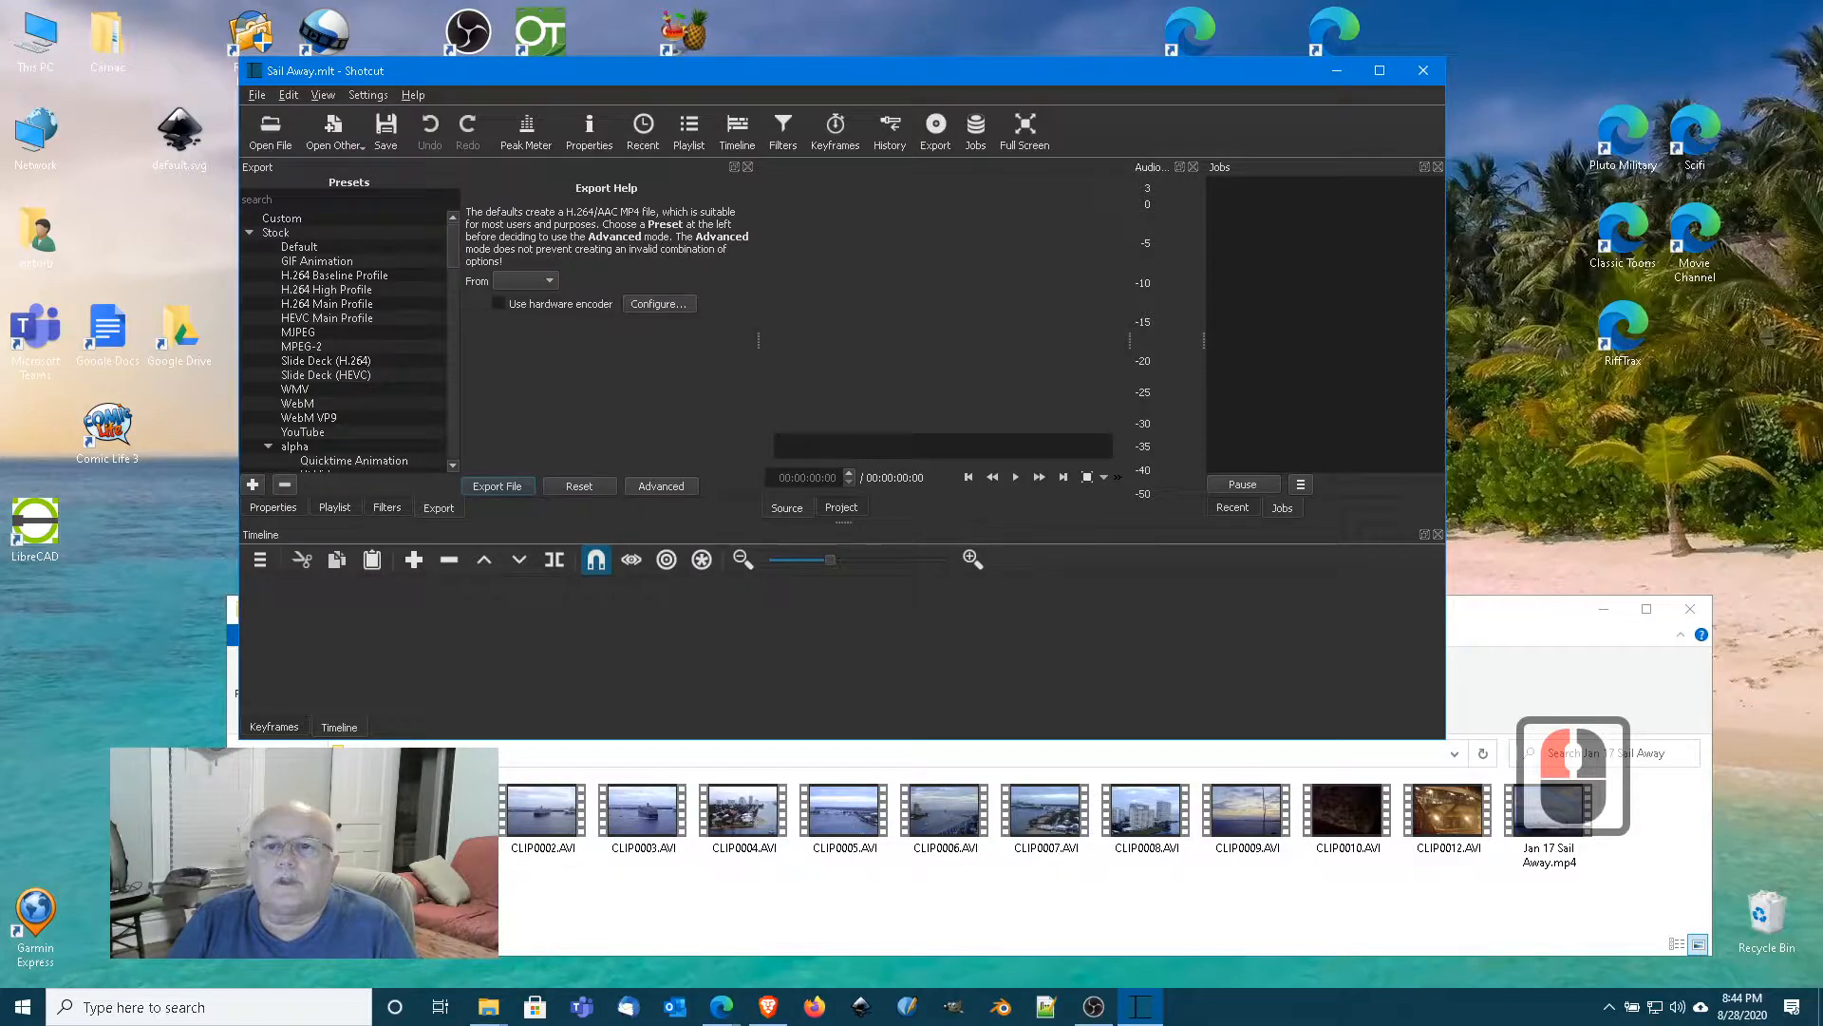
{"action": "left_click", "coordinate": [376, 99]}
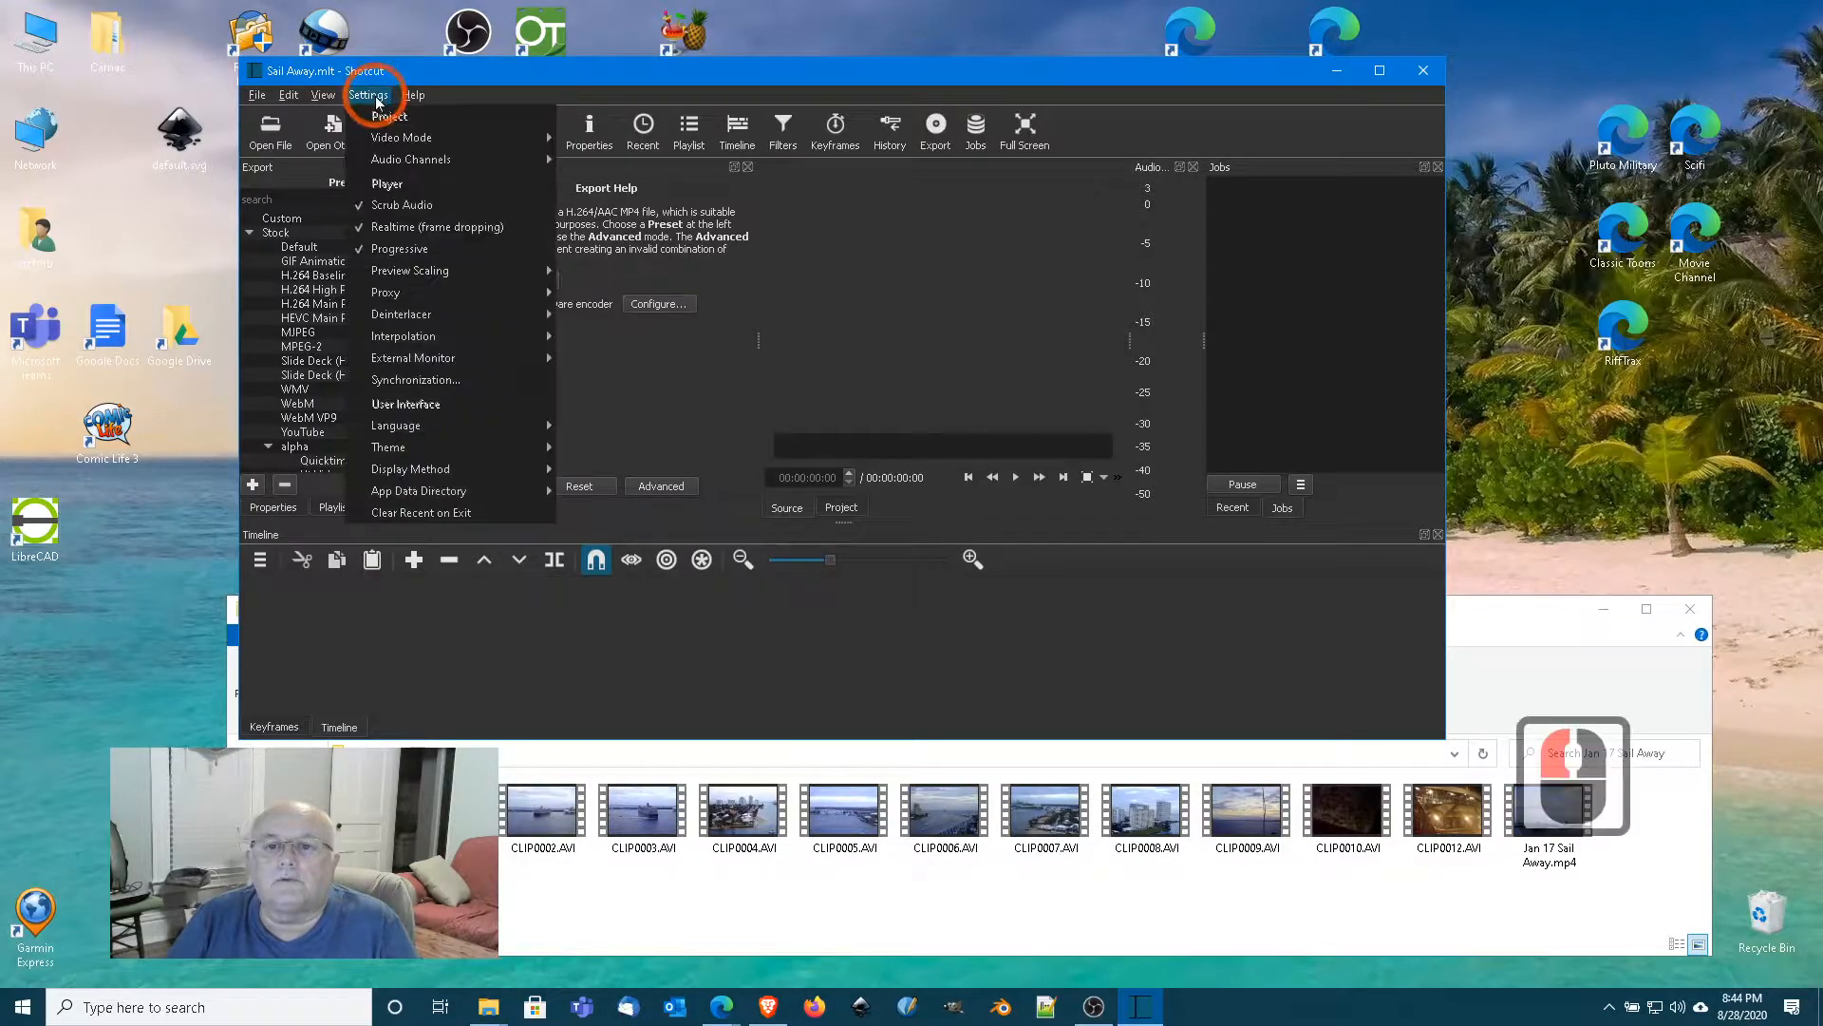
{"action": "left_click", "coordinate": [376, 99]}
{"action": "left_click", "coordinate": [324, 95]}
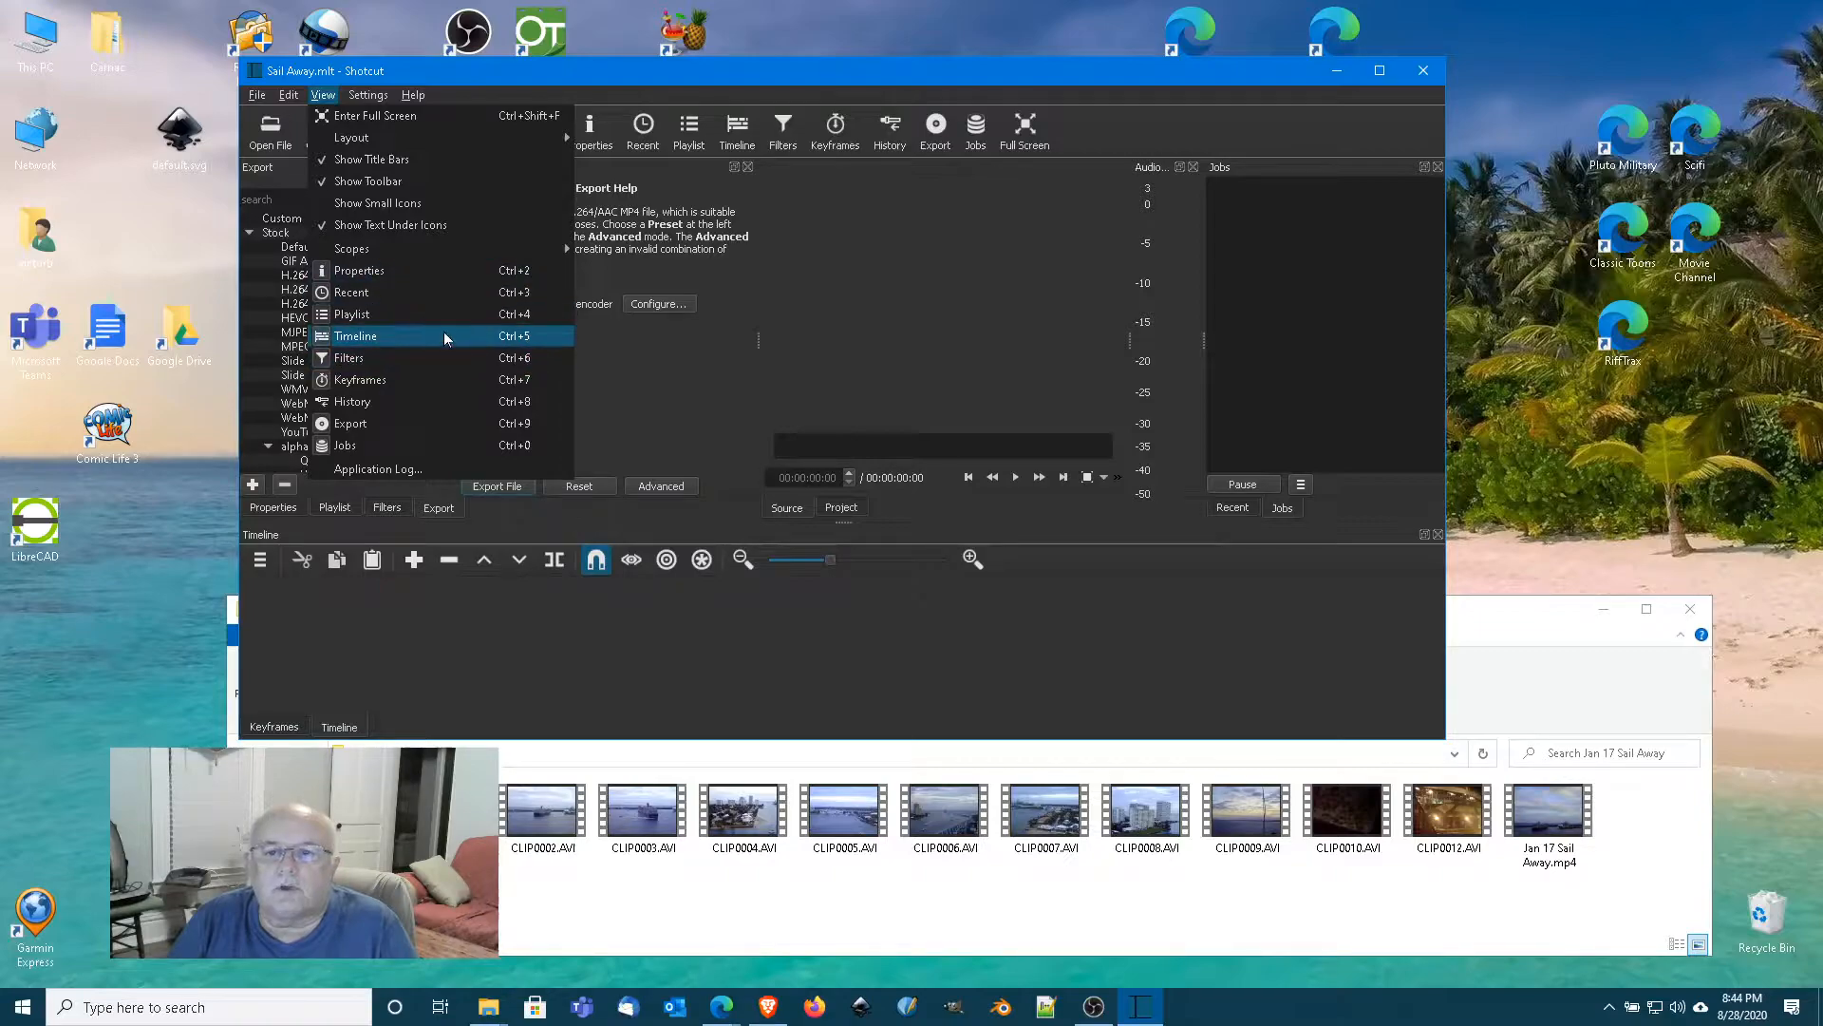
{"action": "left_click", "coordinate": [644, 614]}
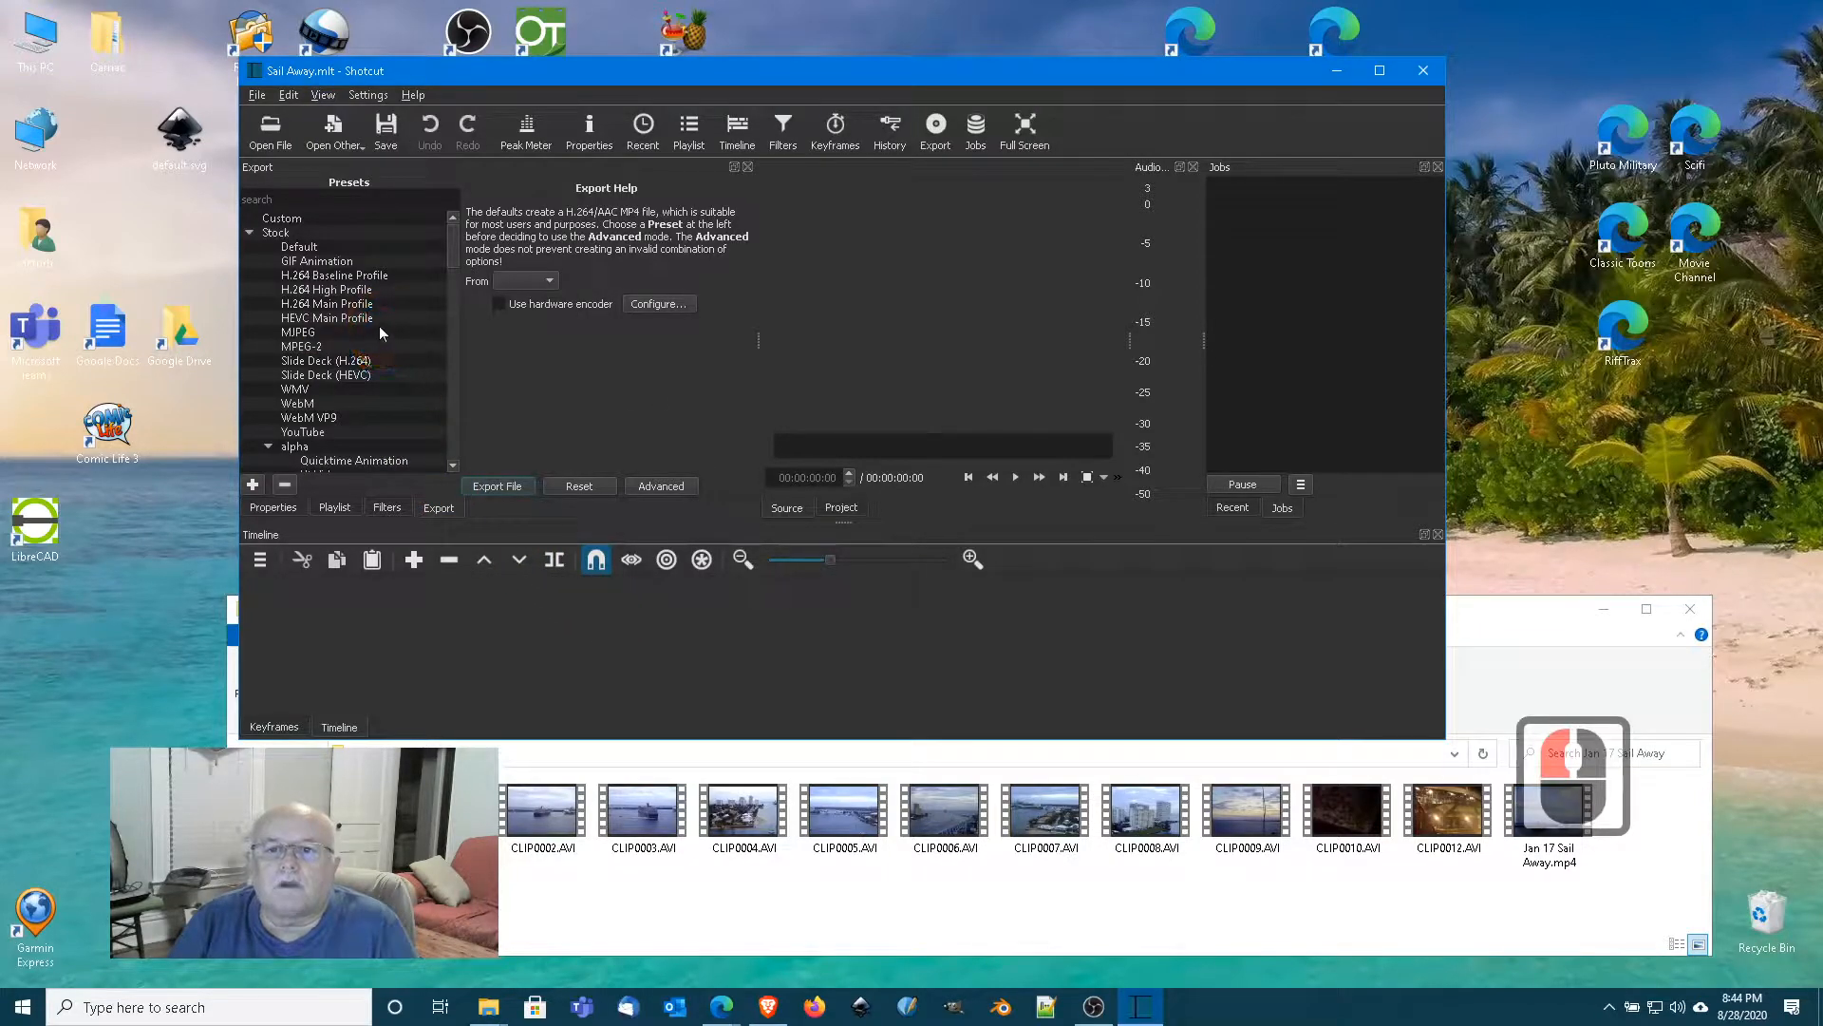
Show the playlist and add the video files CLIP0001.AVI through CLIP0007.AVI from the Jan 17 Sail Away folder.
{"action": "left_click", "coordinate": [336, 508]}
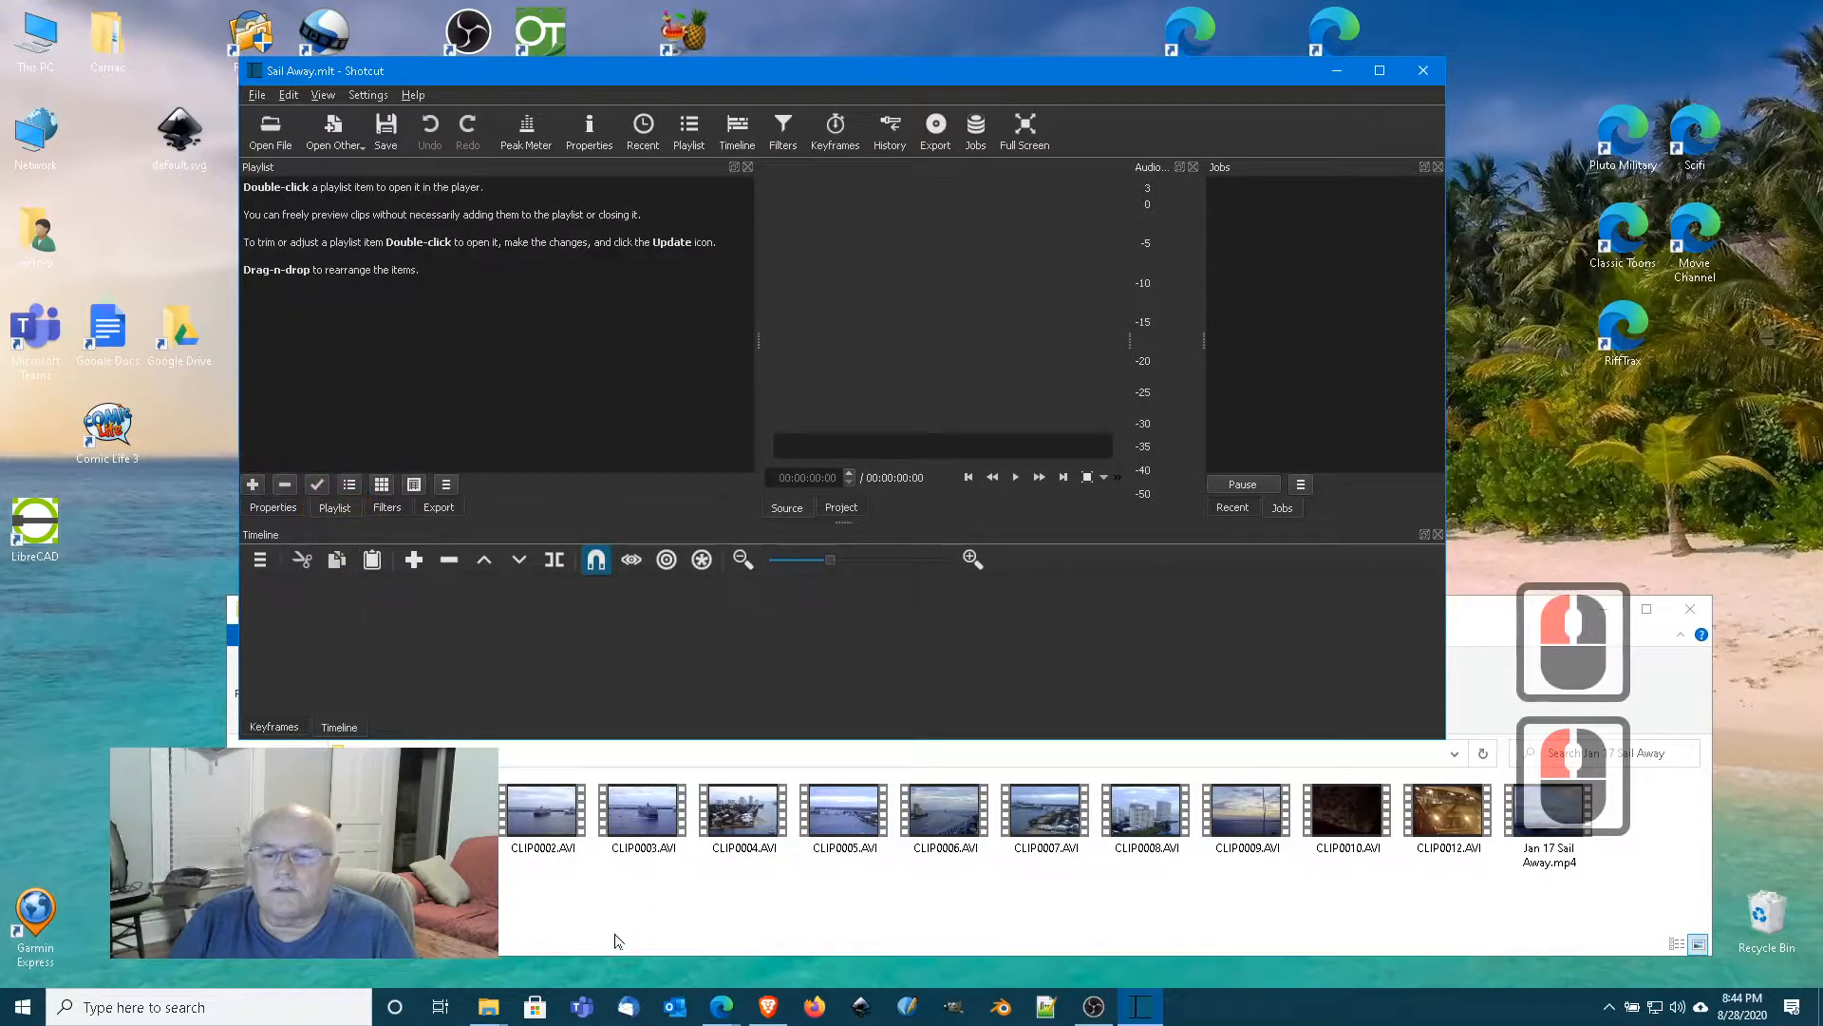
{"action": "left_click_drag", "start_coordinate": [494, 871], "coordinate": [509, 386]}
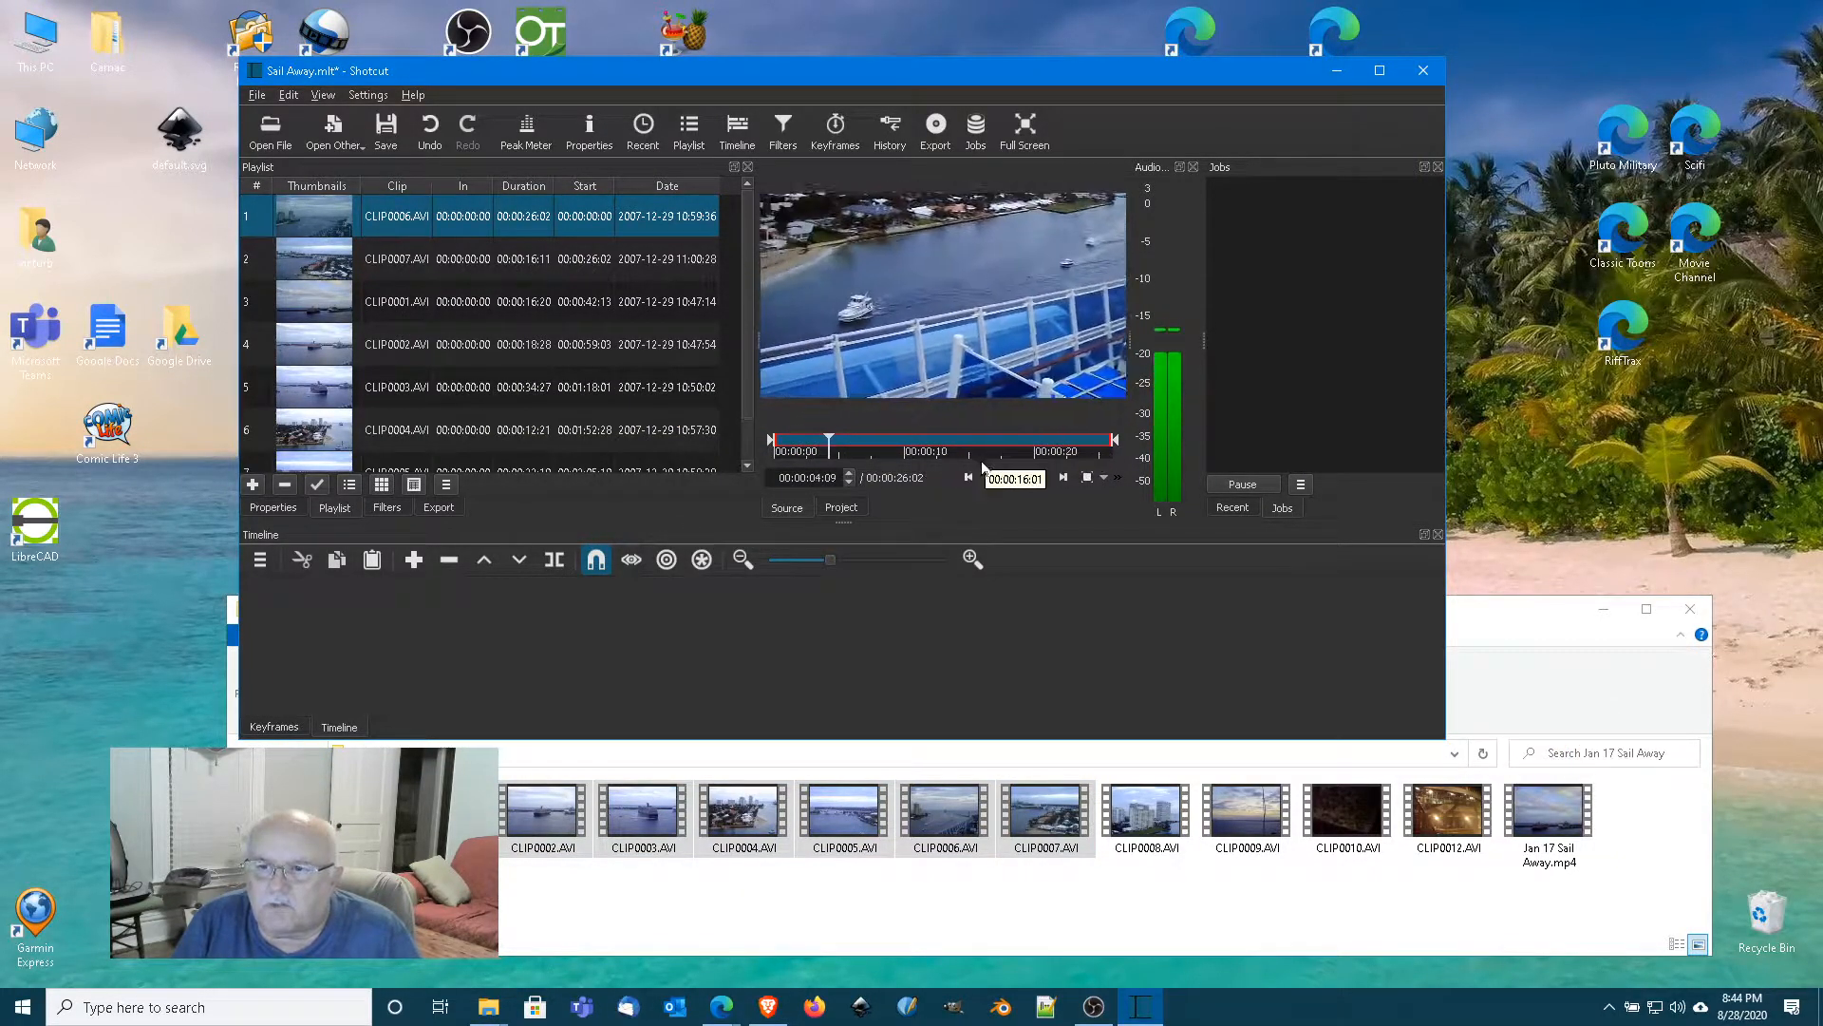
Stop the playback of CLIP0006.AVI at its start and try out the player's in and out trim points.
{"action": "left_click", "coordinate": [1015, 478]}
{"action": "left_click", "coordinate": [967, 478]}
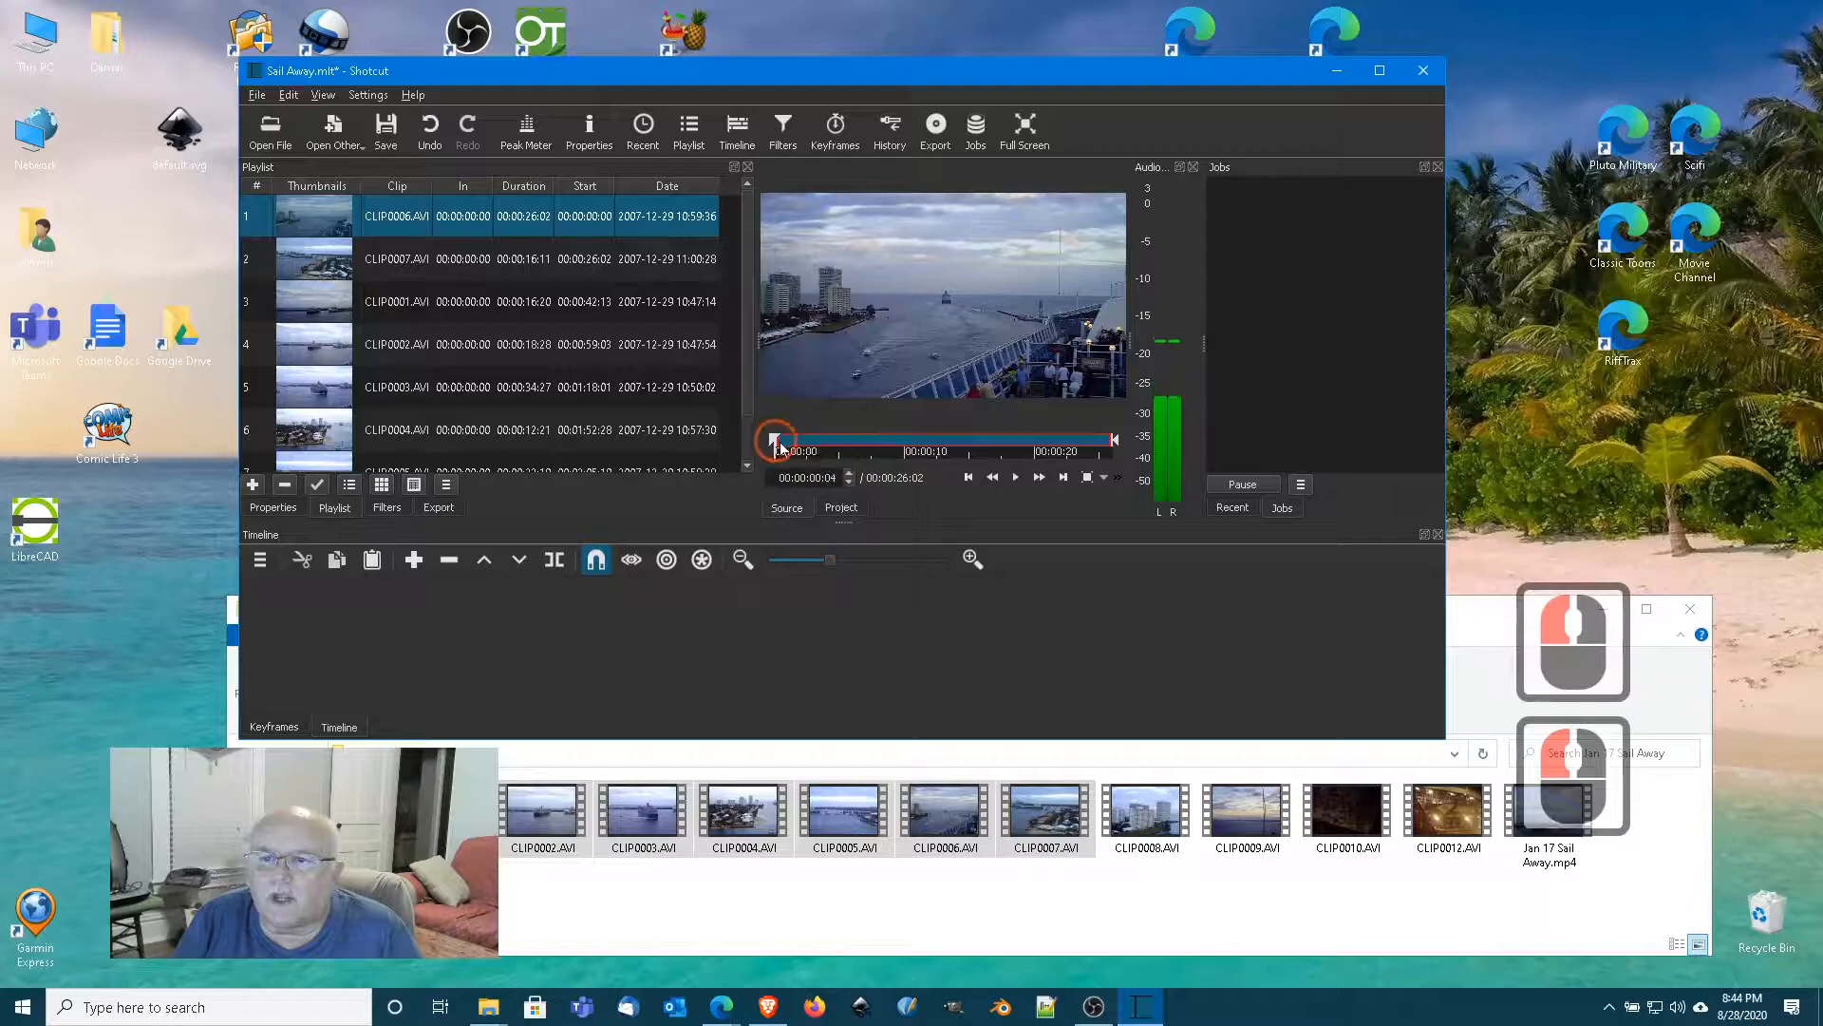
{"action": "left_click_drag", "start_coordinate": [774, 440], "coordinate": [864, 443]}
{"action": "mouse_move", "coordinate": [1114, 440]}
{"action": "left_mouse_down"}
{"action": "mouse_move", "coordinate": [1064, 440]}
{"action": "mouse_move", "coordinate": [1114, 440]}
{"action": "left_mouse_up"}
{"action": "left_click_drag", "start_coordinate": [859, 436], "coordinate": [750, 441]}
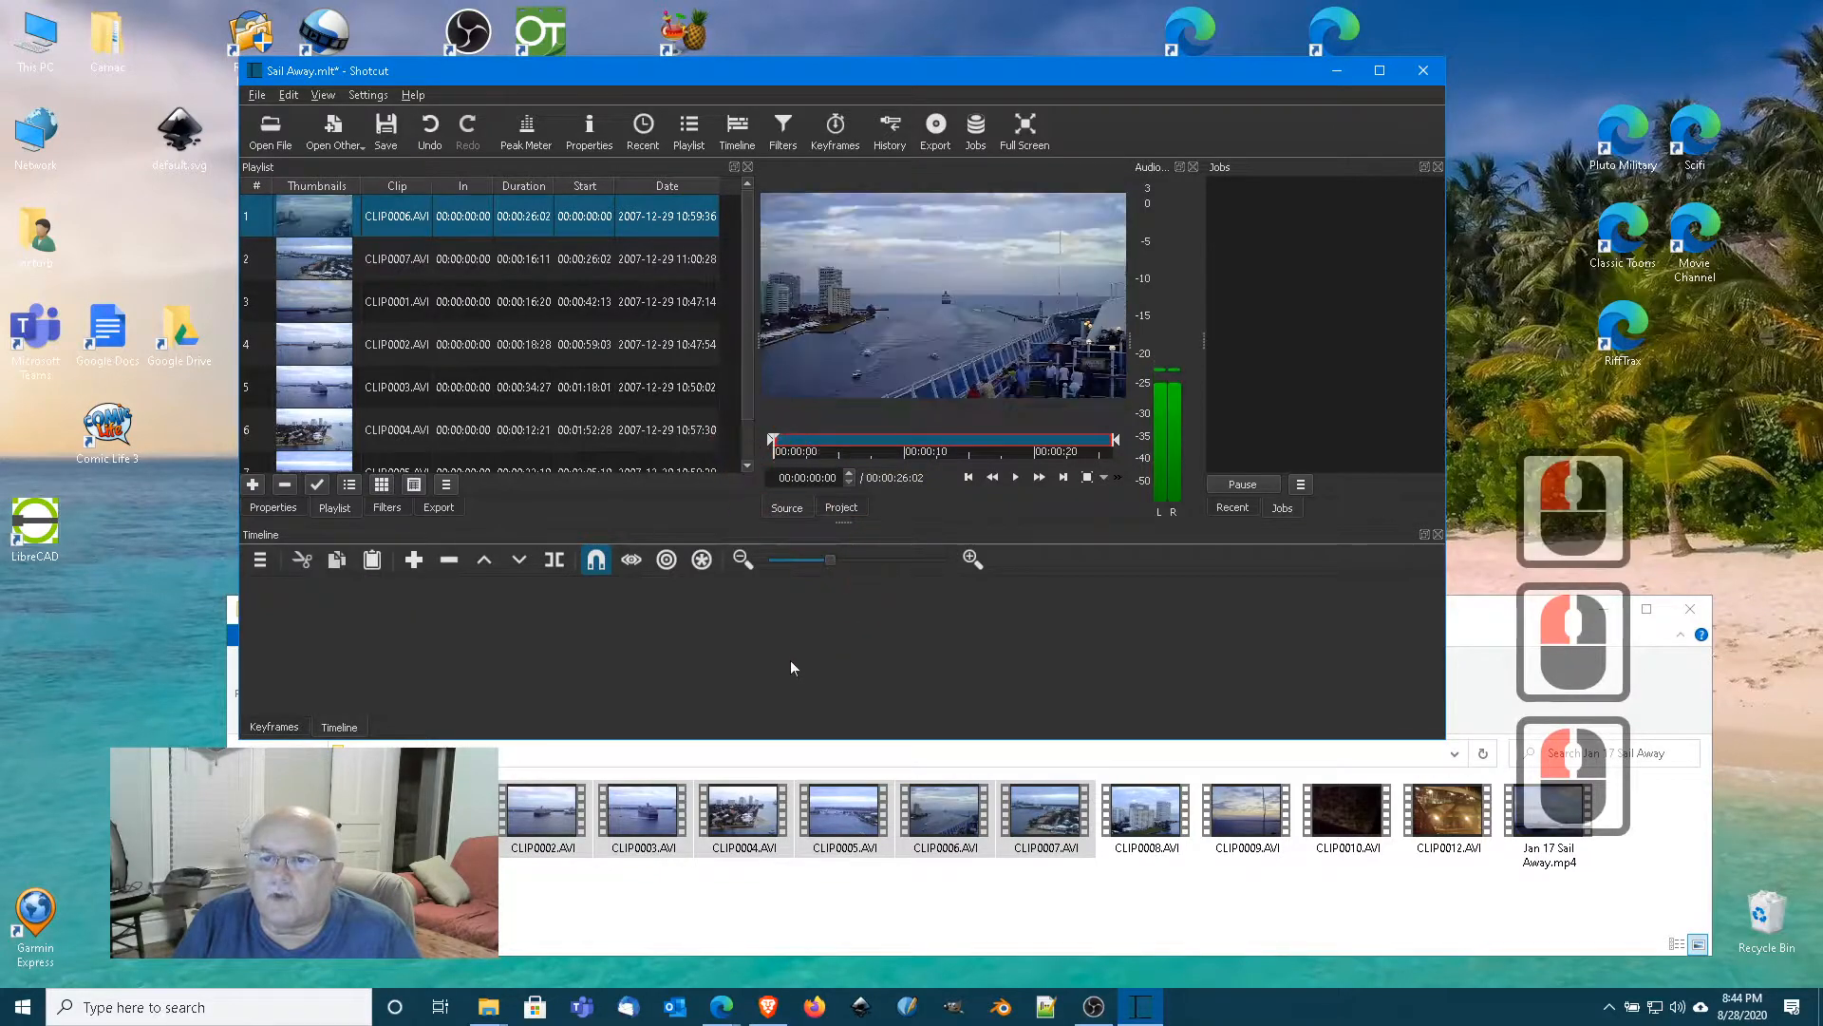
Place CLIP0006.AVI at the start of a new timeline video track and put CLIP0007.AVI directly after it without a gap.
{"action": "left_click_drag", "start_coordinate": [420, 218], "coordinate": [481, 663]}
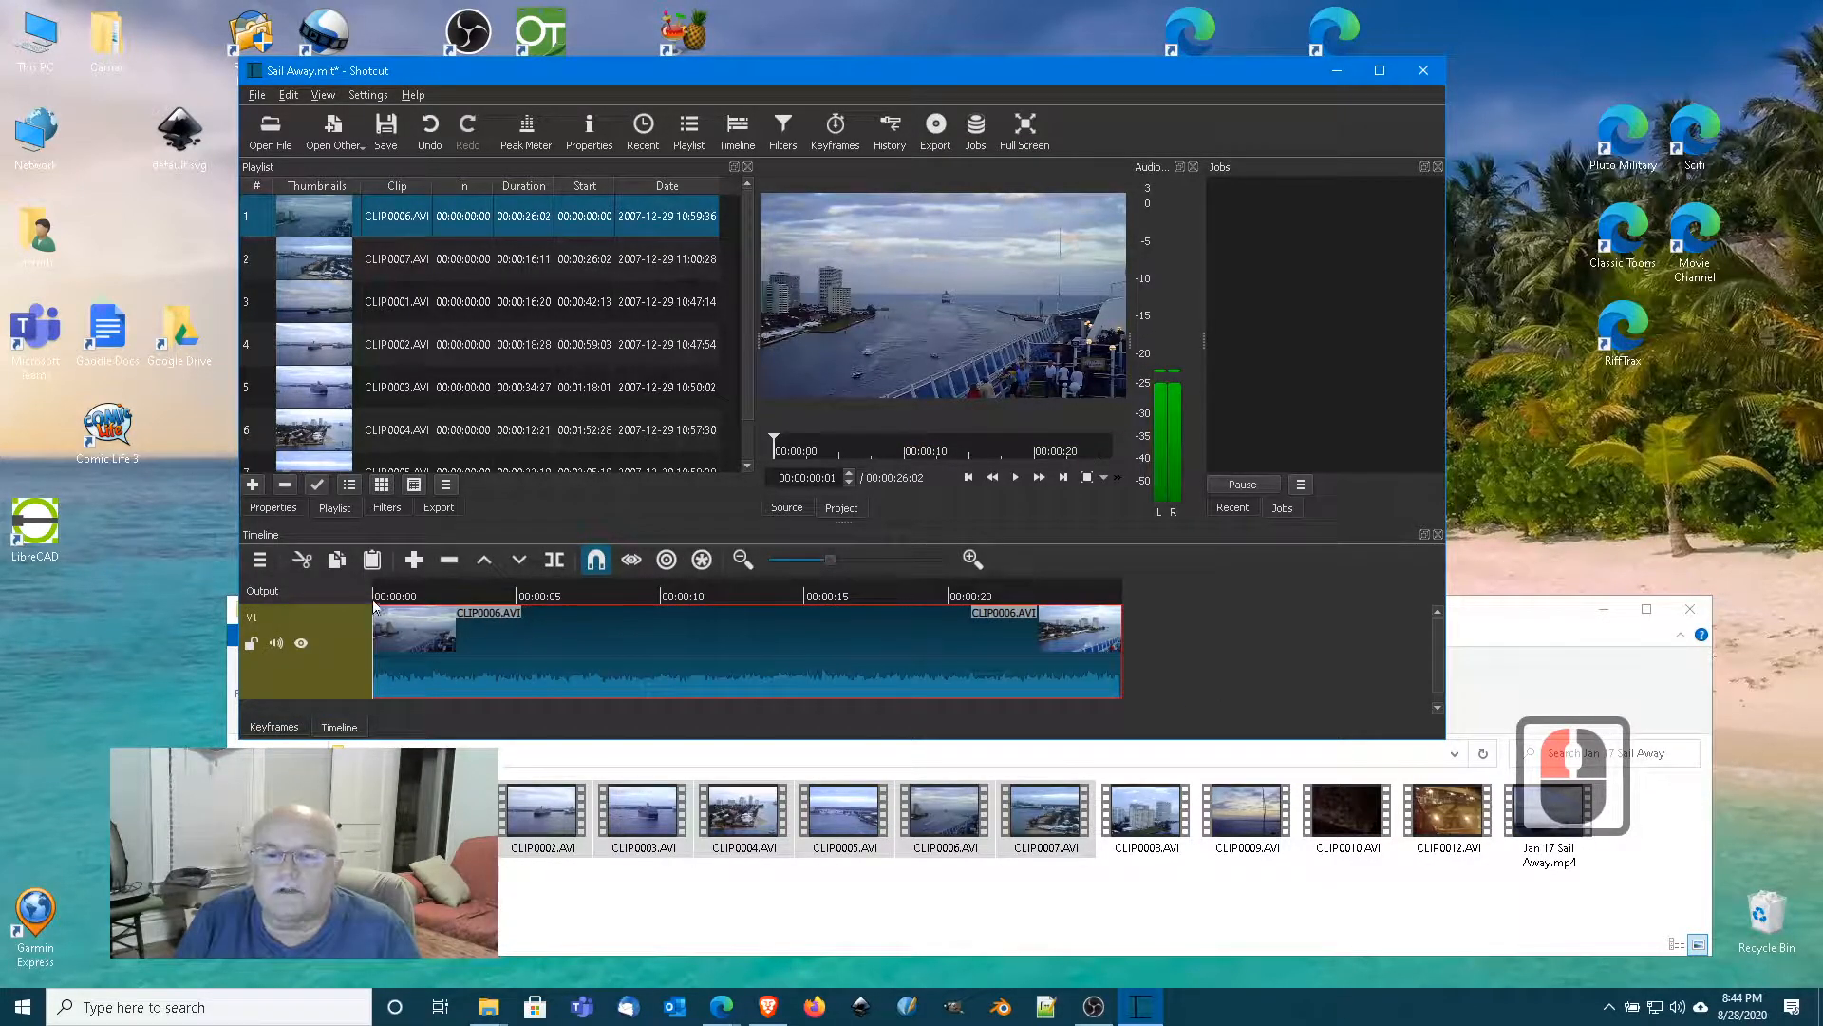
{"action": "left_click_drag", "start_coordinate": [410, 258], "coordinate": [1175, 669]}
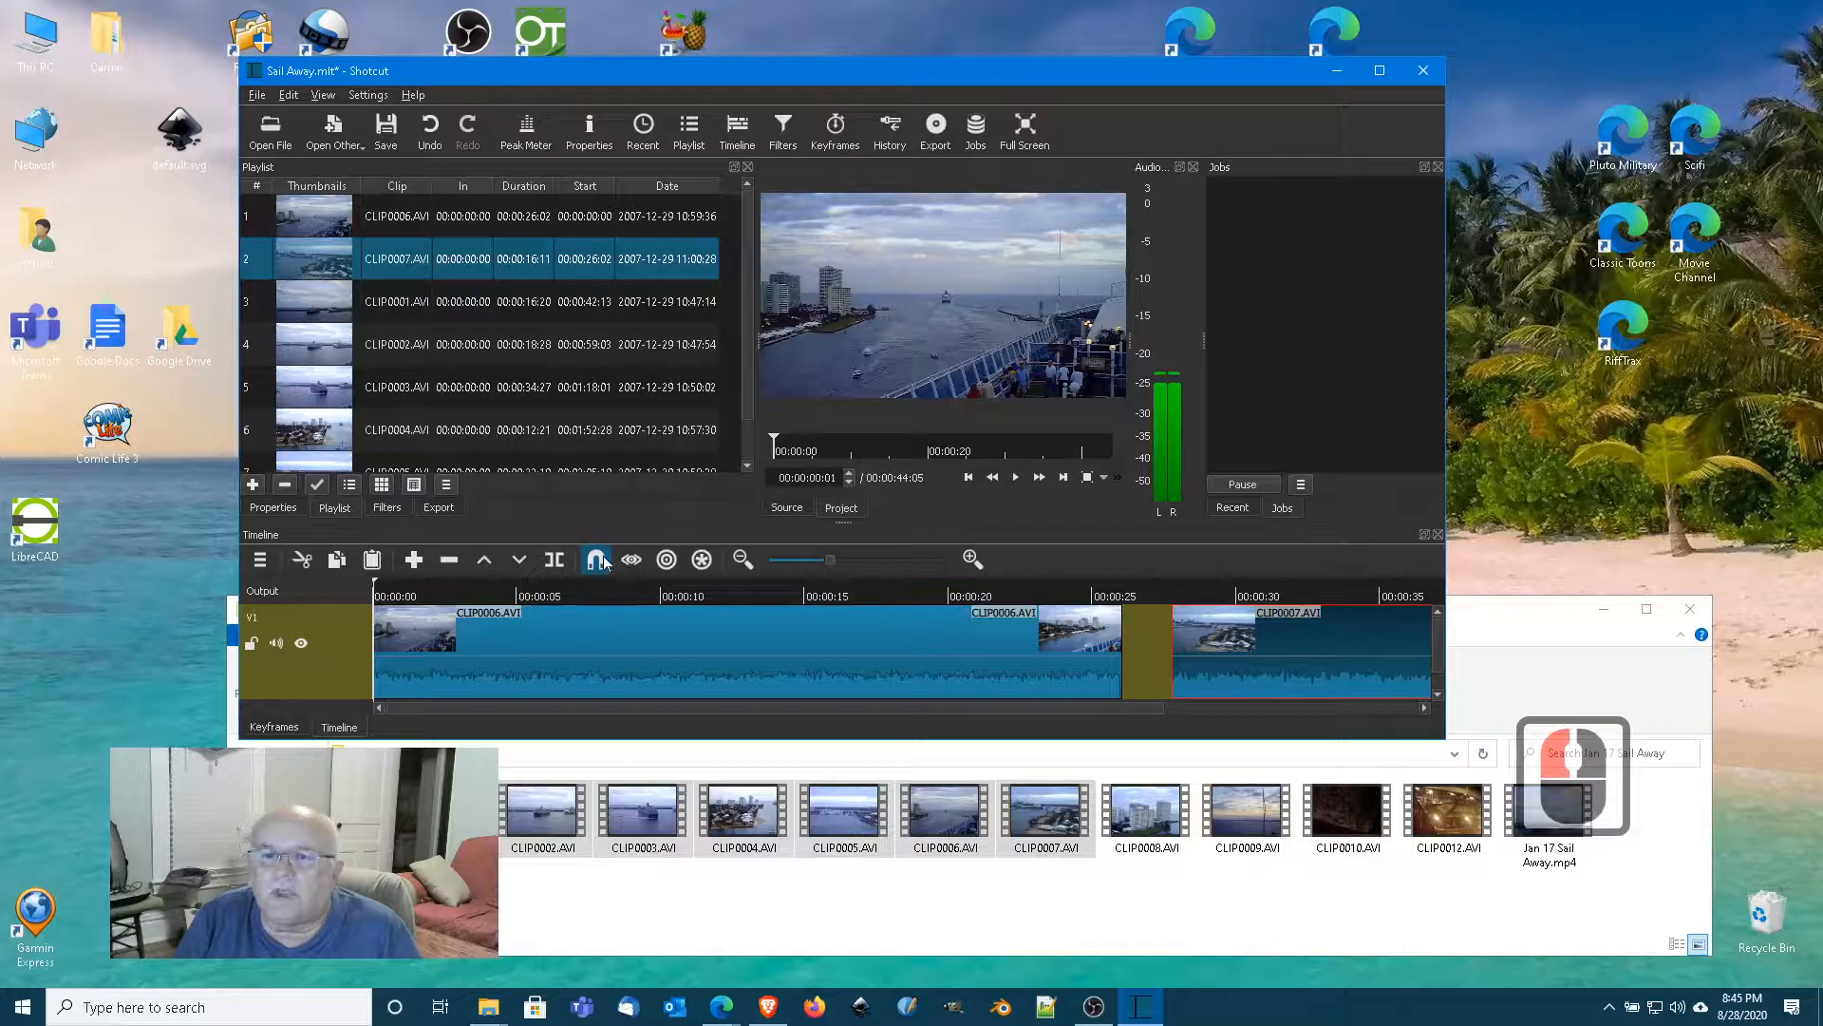
{"action": "left_click_drag", "start_coordinate": [1359, 653], "coordinate": [1151, 649]}
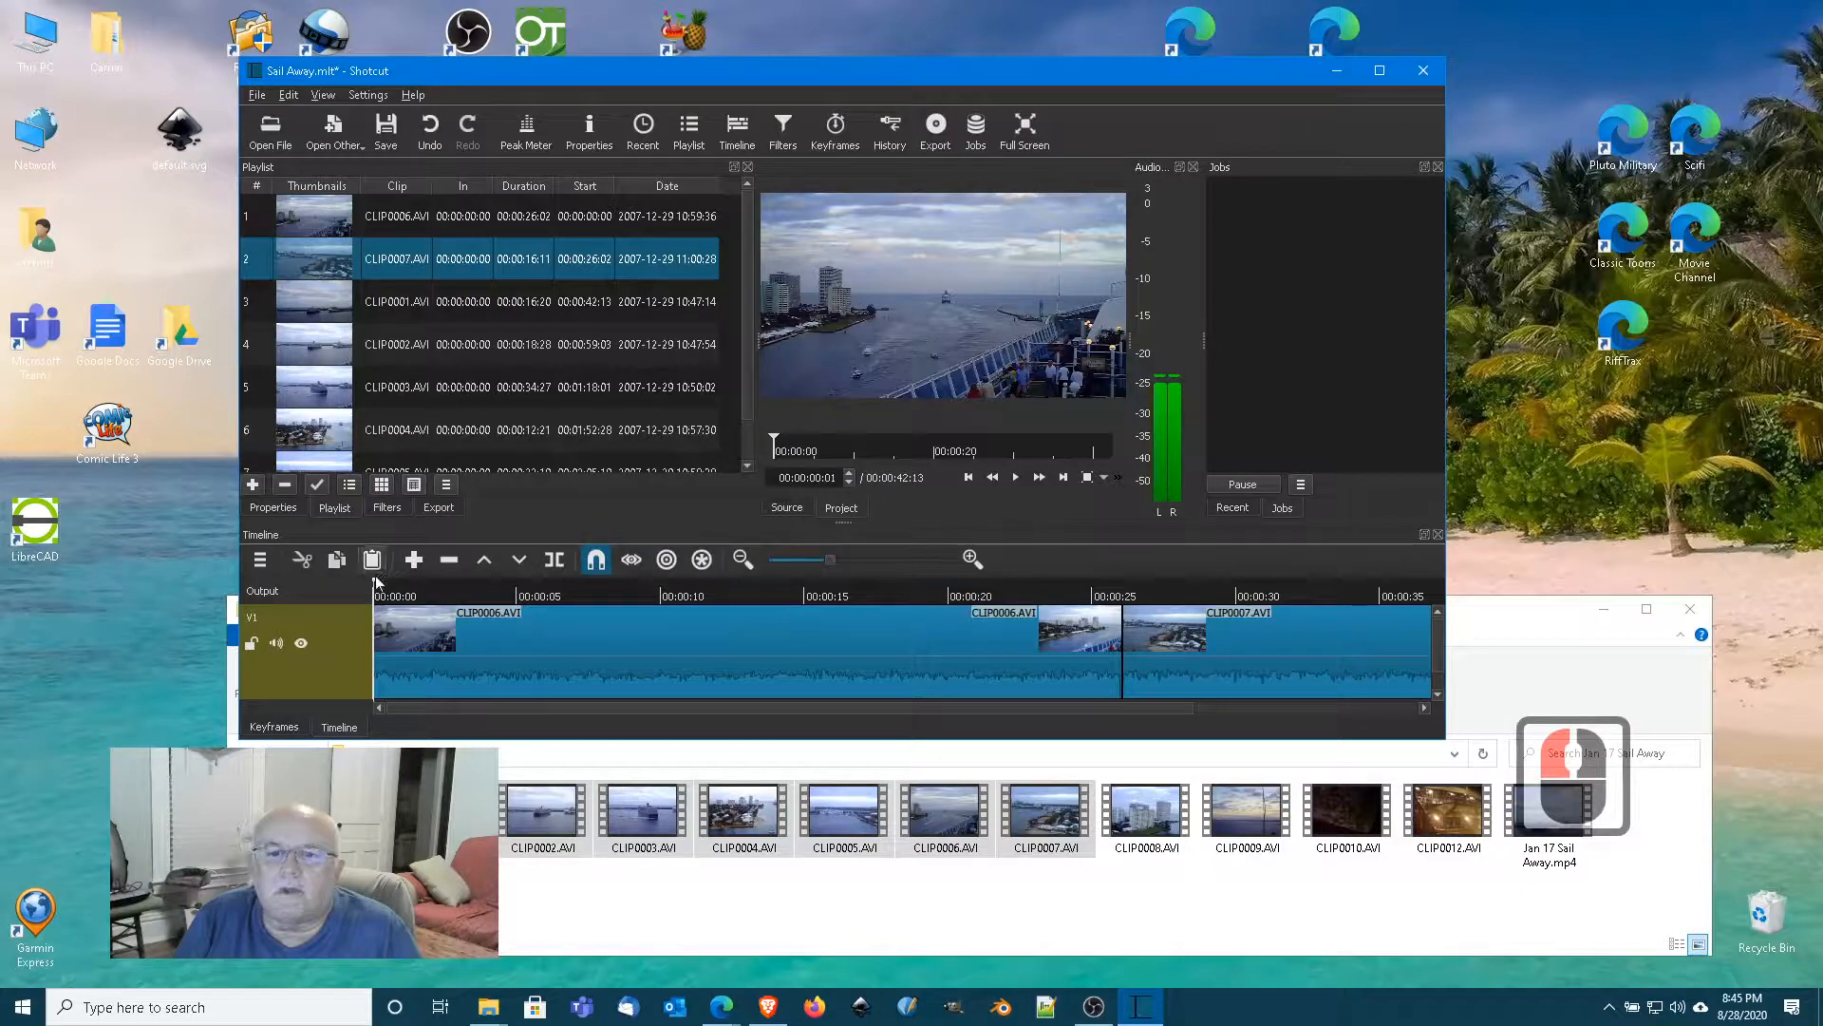
Overlap the start of CLIP0007.AVI with the end of CLIP0006.AVI by about half a second to create a transition.
{"action": "mouse_move", "coordinate": [374, 578]}
{"action": "left_mouse_down"}
{"action": "mouse_move", "coordinate": [876, 581]}
{"action": "mouse_move", "coordinate": [1116, 622]}
{"action": "mouse_move", "coordinate": [390, 596]}
{"action": "left_mouse_up"}
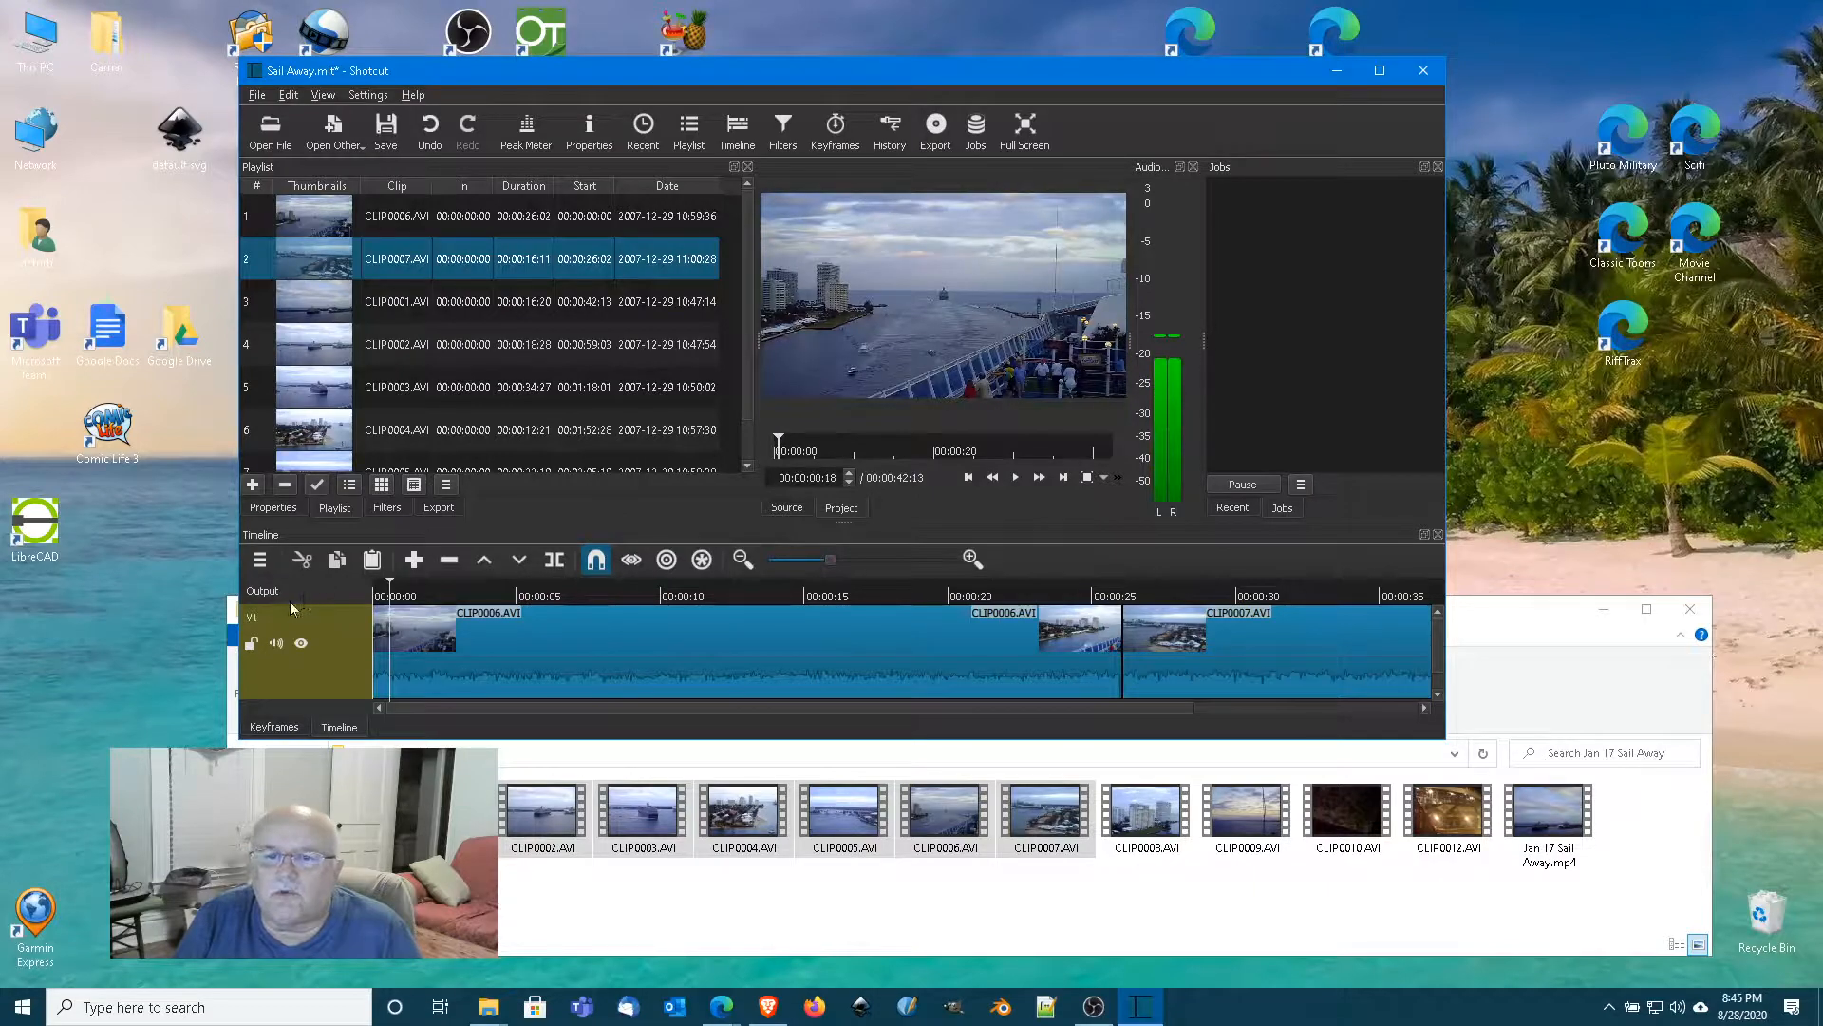
{"action": "left_click", "coordinate": [377, 585]}
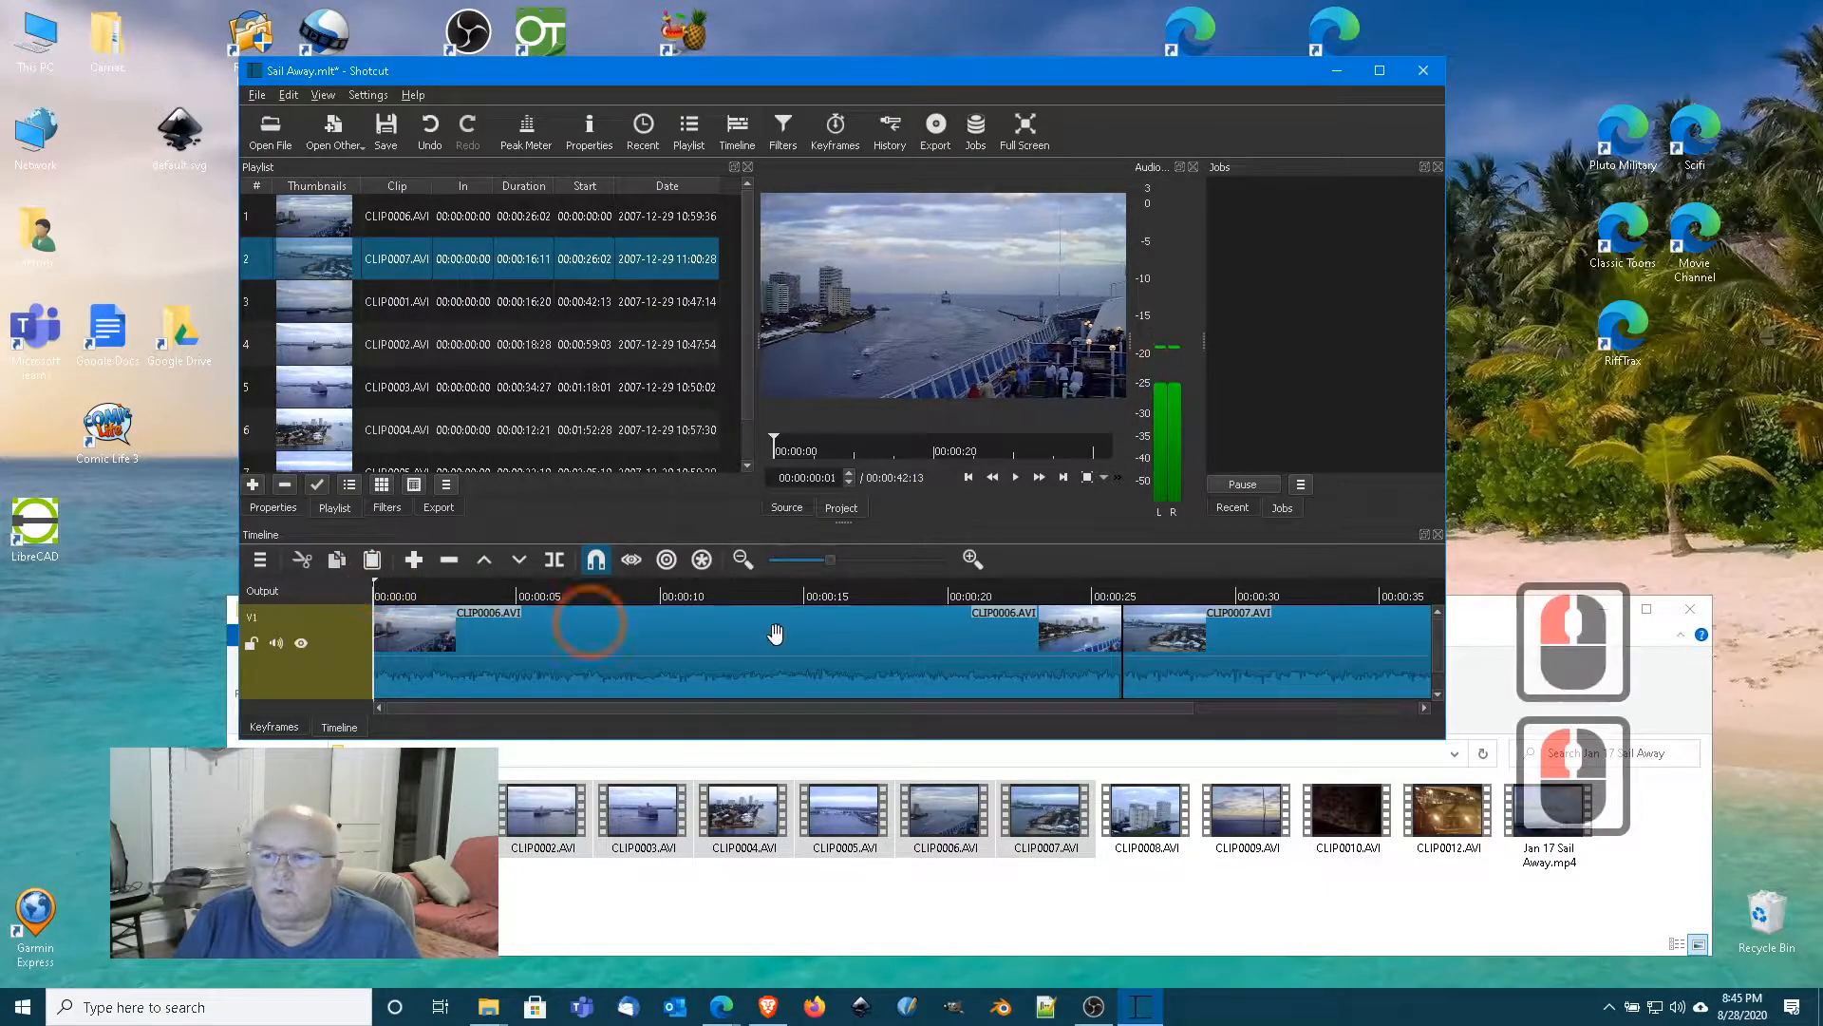
{"action": "left_click", "coordinate": [1355, 639]}
{"action": "left_click", "coordinate": [1235, 644]}
{"action": "left_click_drag", "start_coordinate": [1244, 646], "coordinate": [1204, 663]}
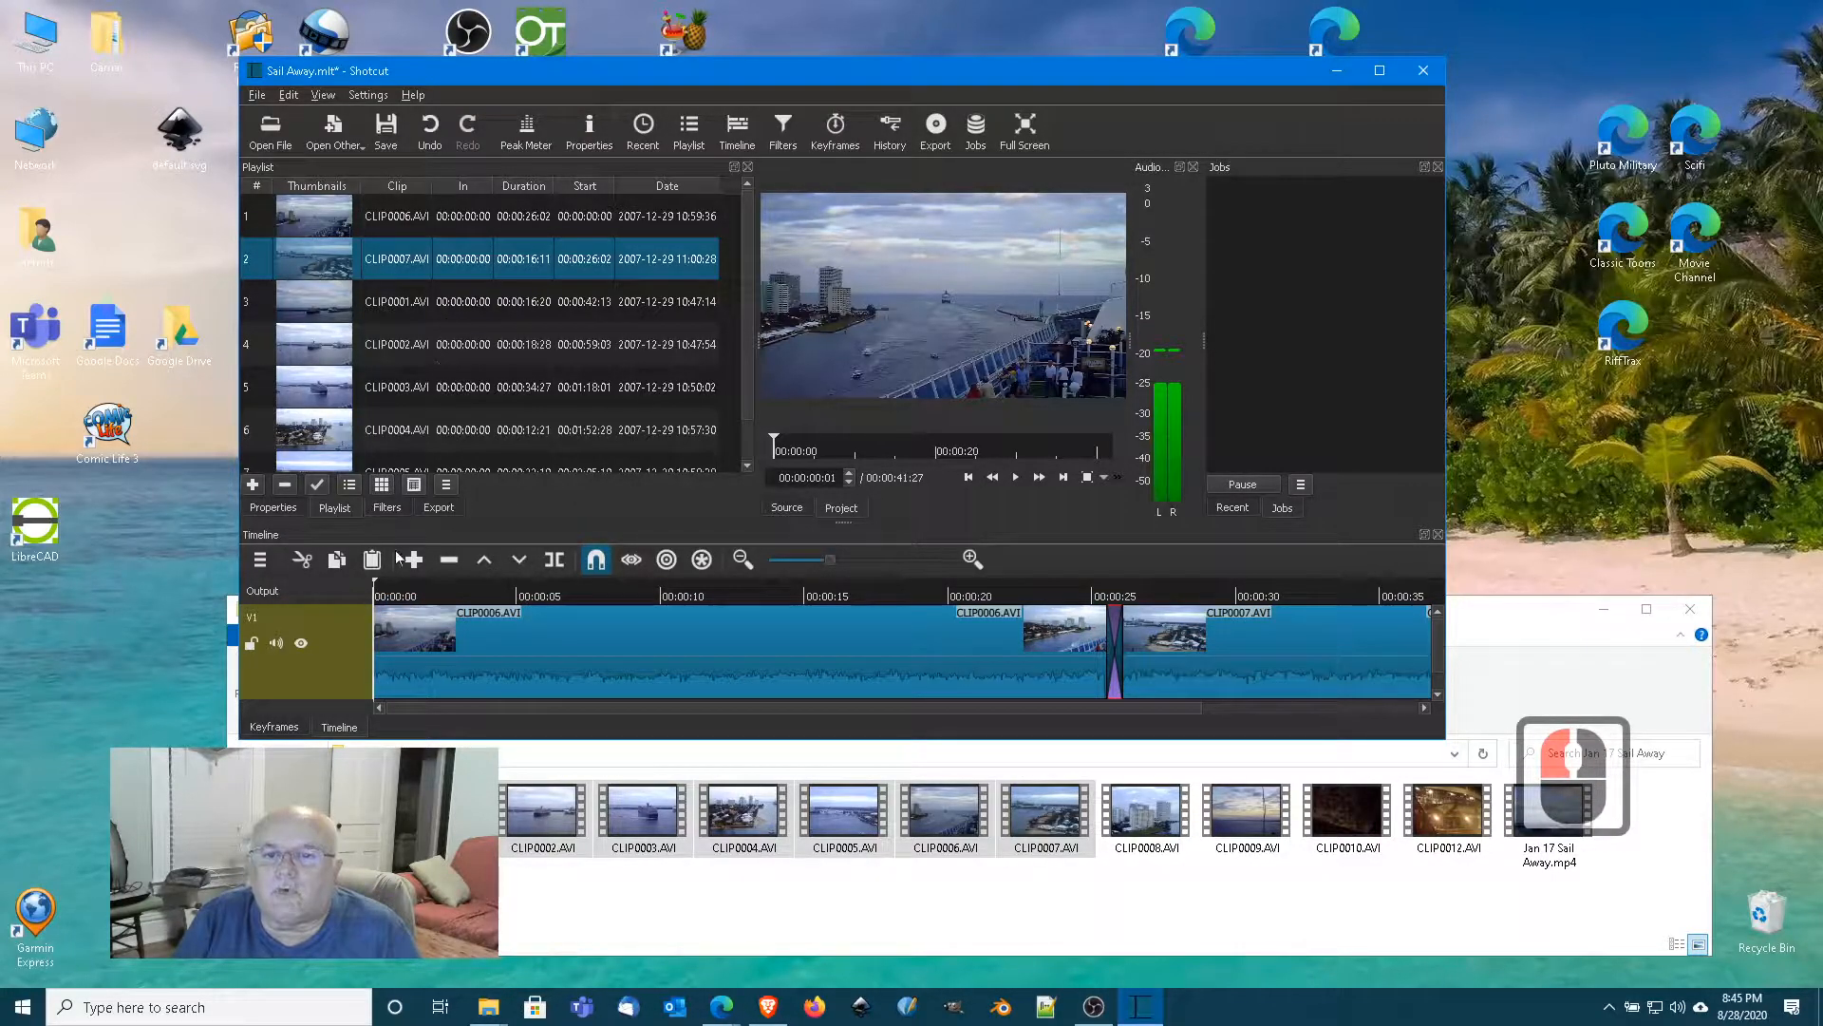
Set the video transition between CLIP0006.AVI and CLIP0007.AVI to Iris Circle and scrub through it from the timeline's start.
{"action": "mouse_move", "coordinate": [376, 589]}
{"action": "left_mouse_down"}
{"action": "mouse_move", "coordinate": [1127, 600]}
{"action": "mouse_move", "coordinate": [348, 604]}
{"action": "left_mouse_up"}
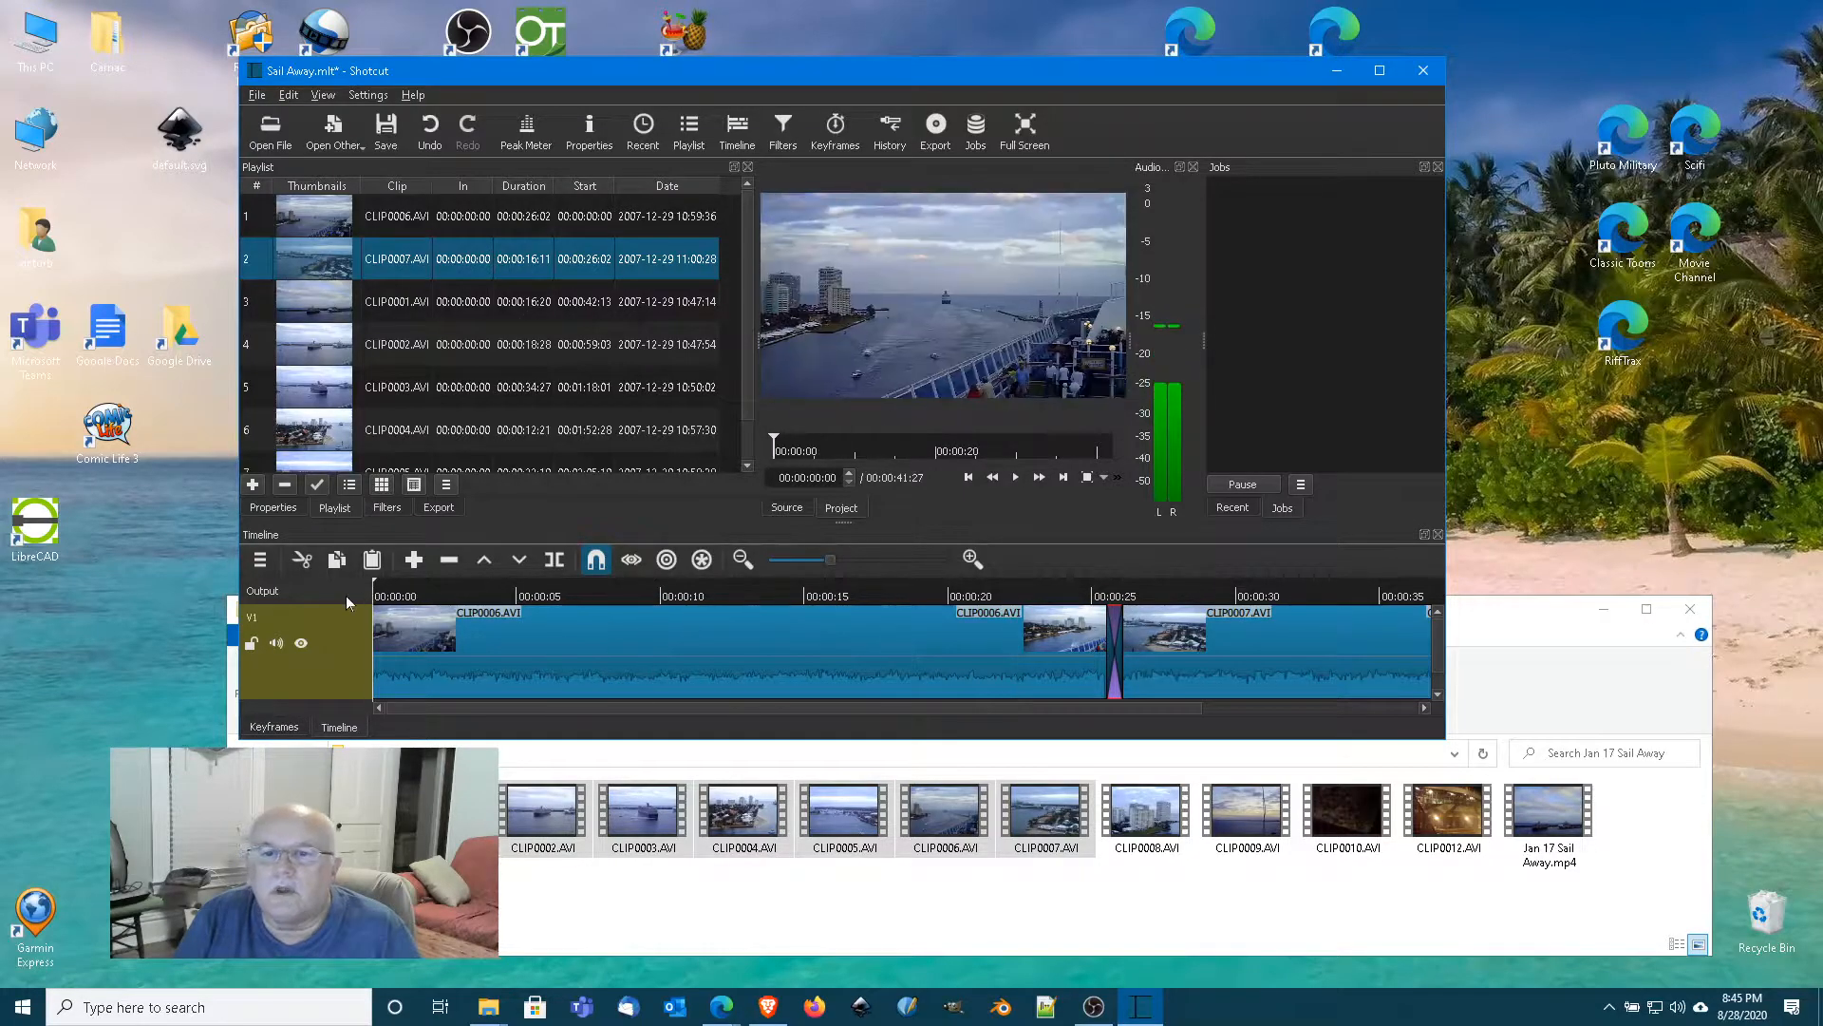
{"action": "left_click", "coordinate": [1115, 654]}
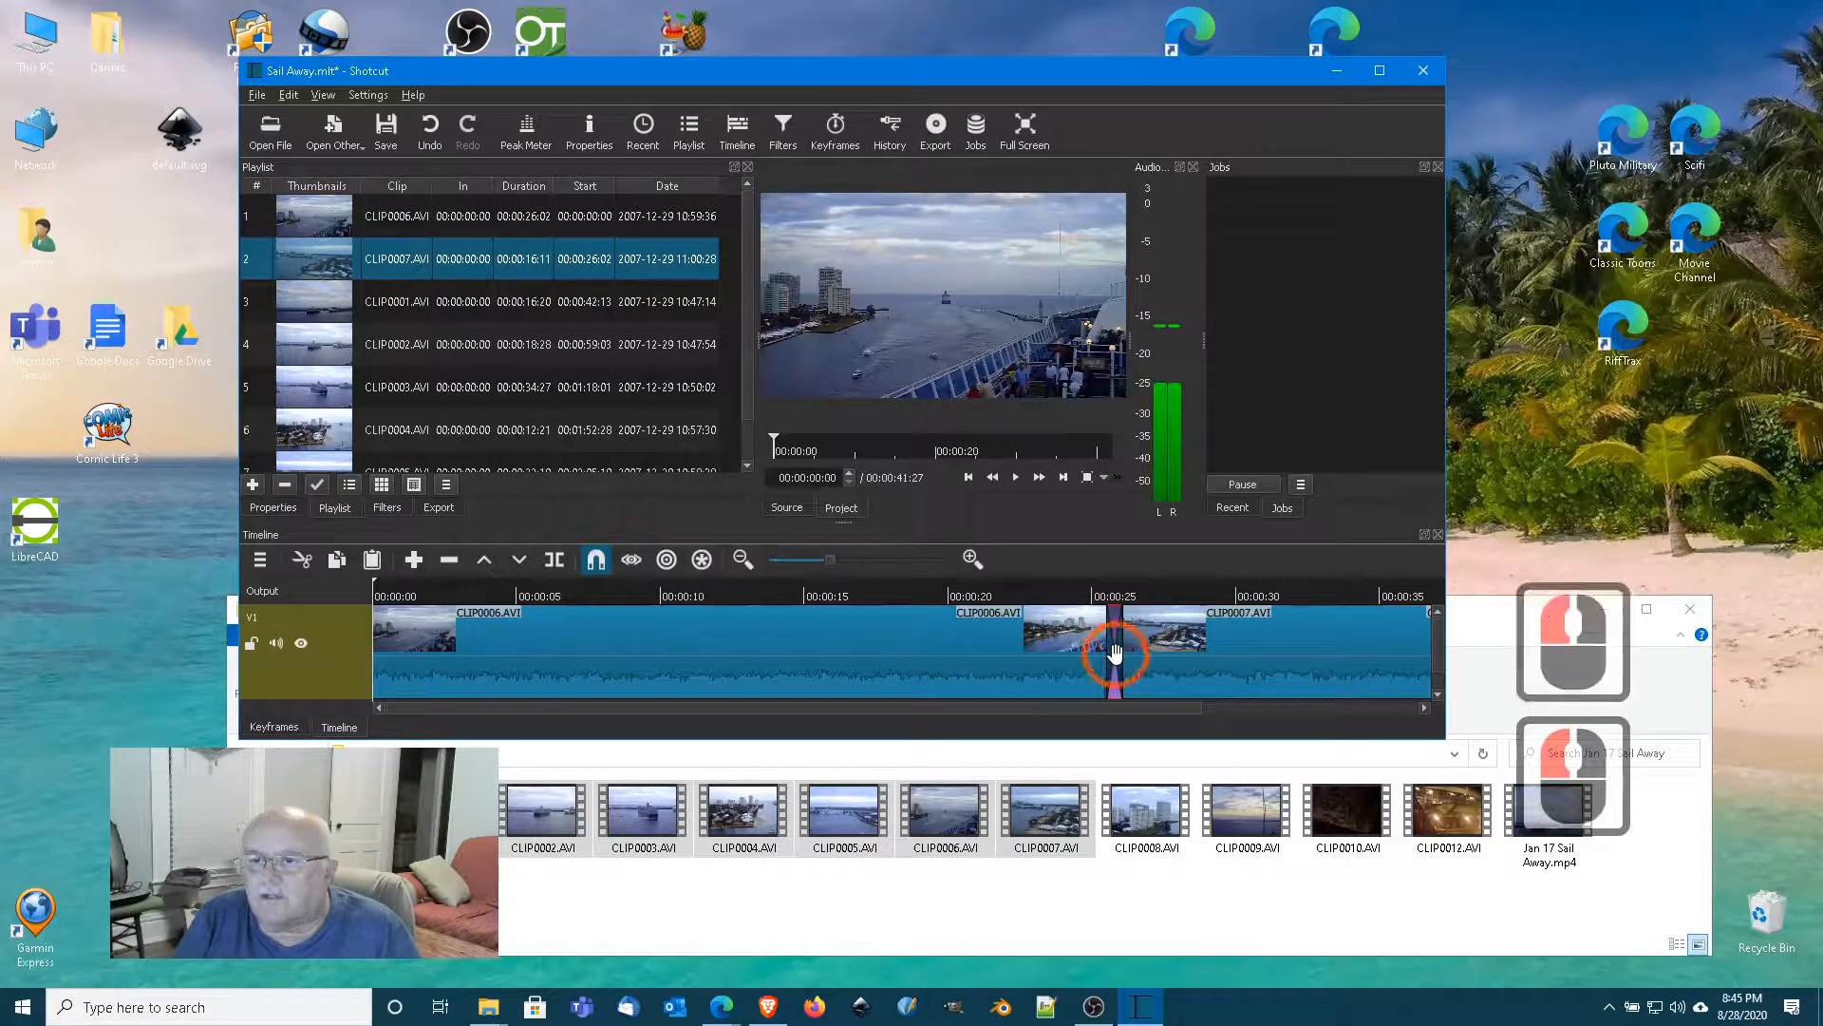
{"action": "right_click", "coordinate": [1115, 652]}
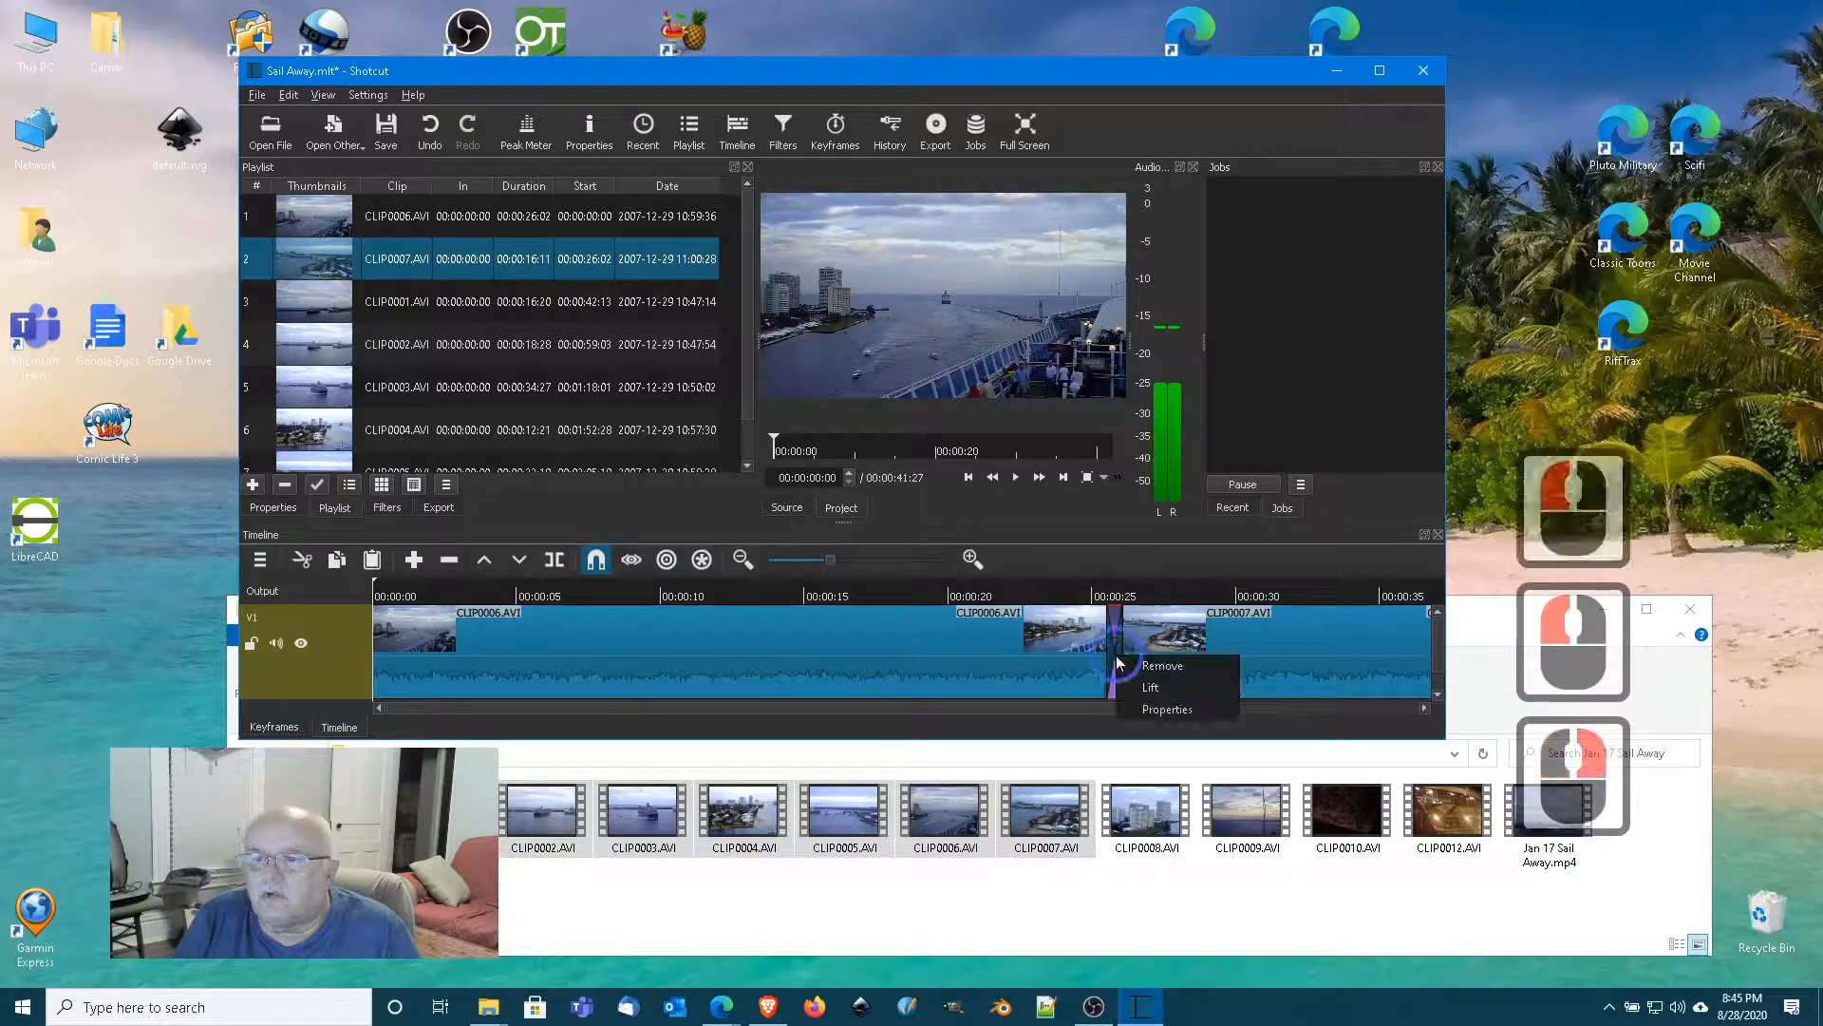
{"action": "left_click", "coordinate": [1142, 707]}
{"action": "left_click", "coordinate": [426, 212]}
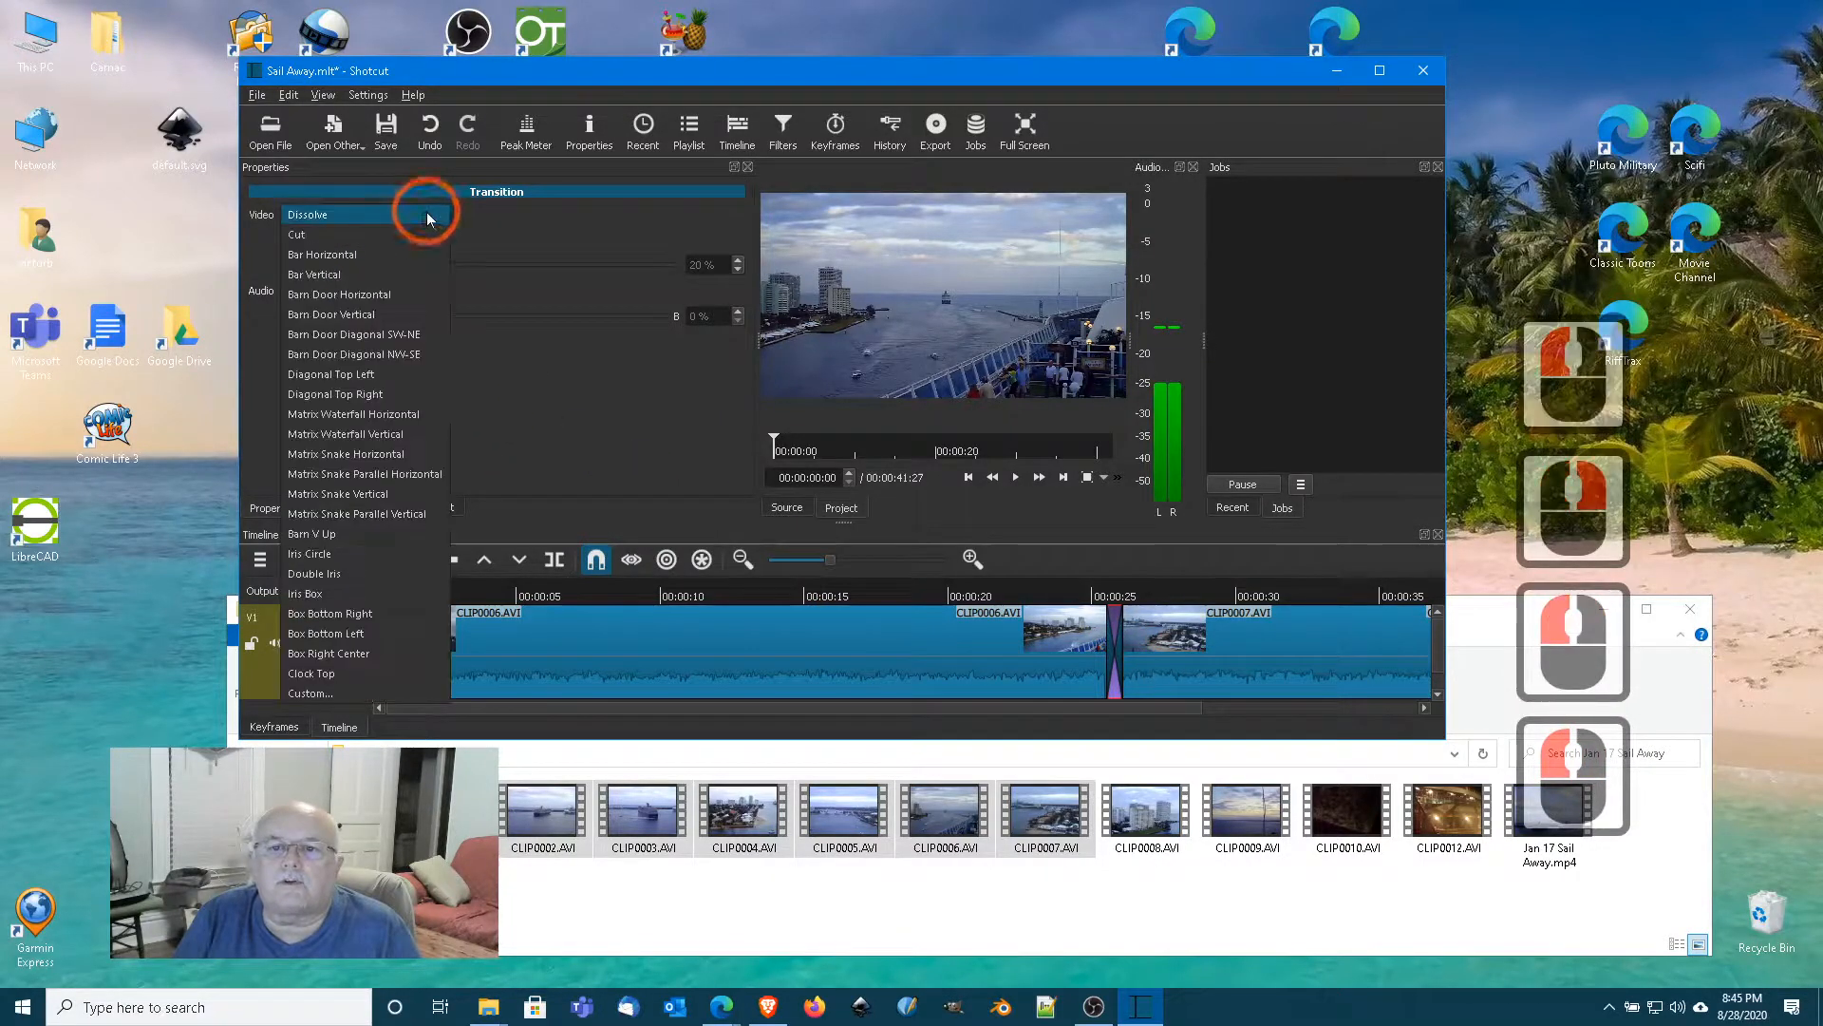
{"action": "left_click", "coordinate": [328, 554]}
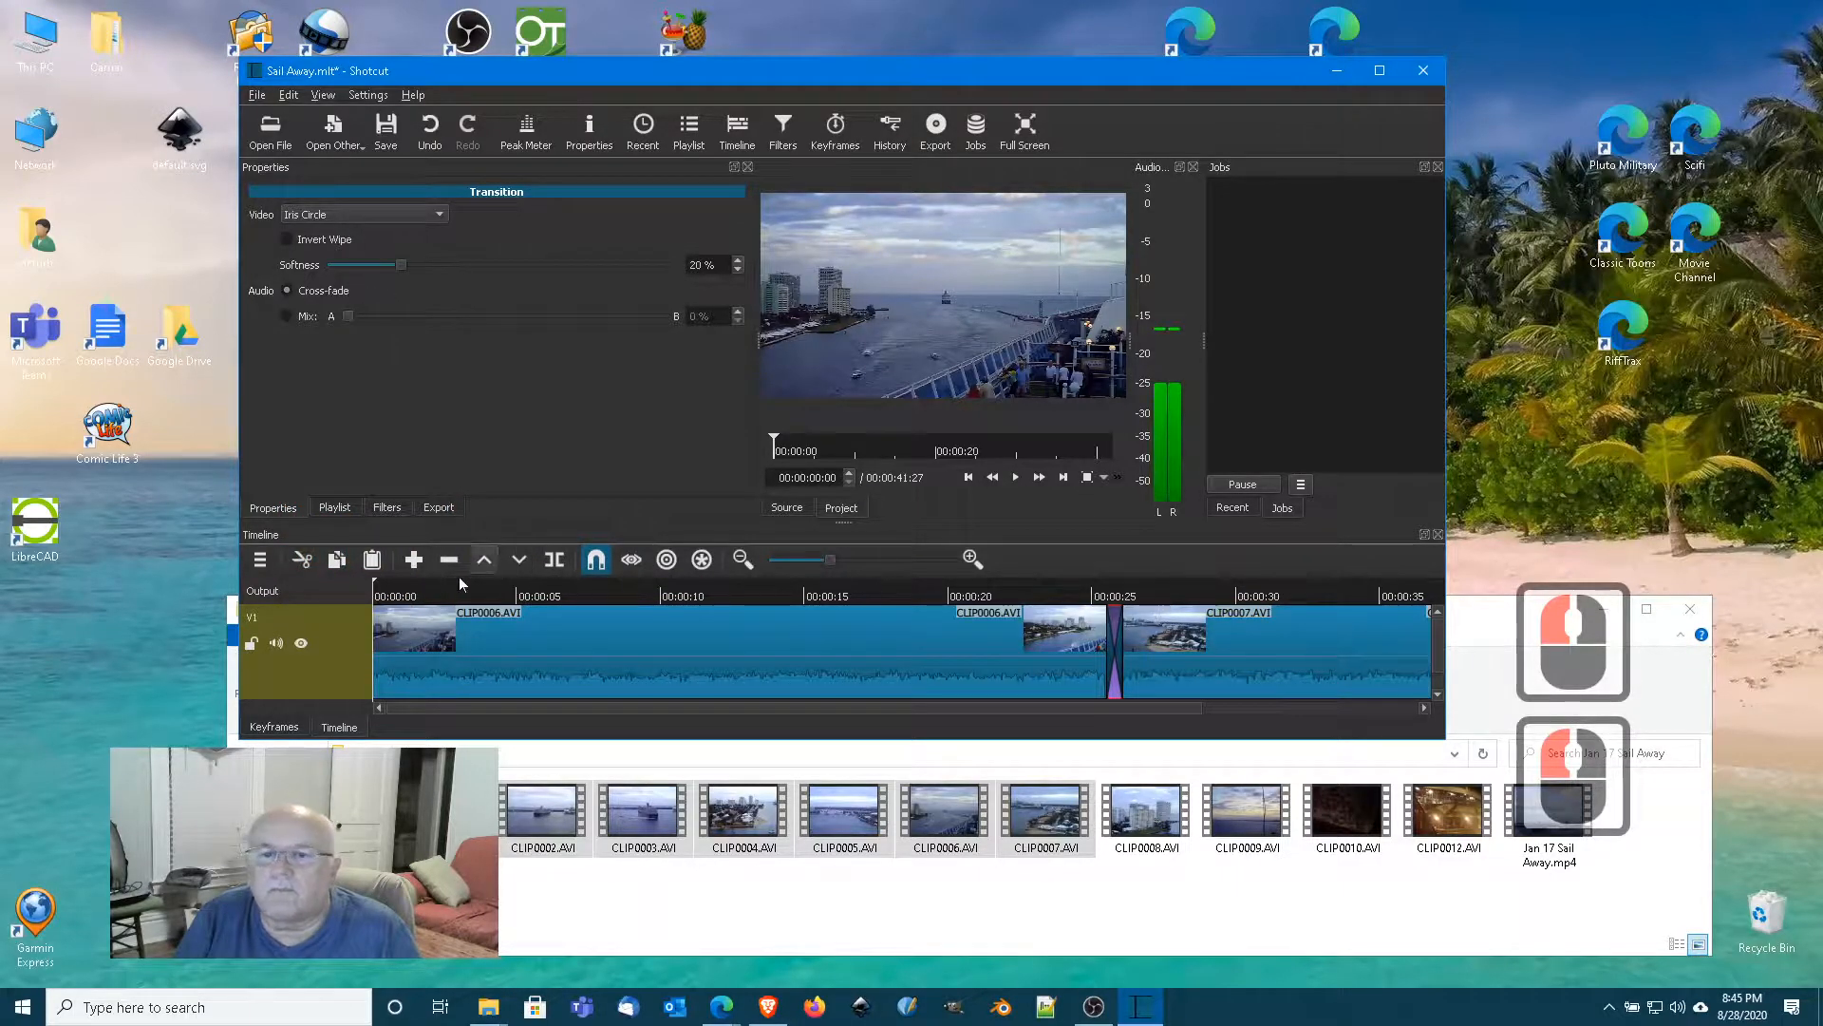
{"action": "left_click_drag", "start_coordinate": [376, 589], "coordinate": [1132, 610]}
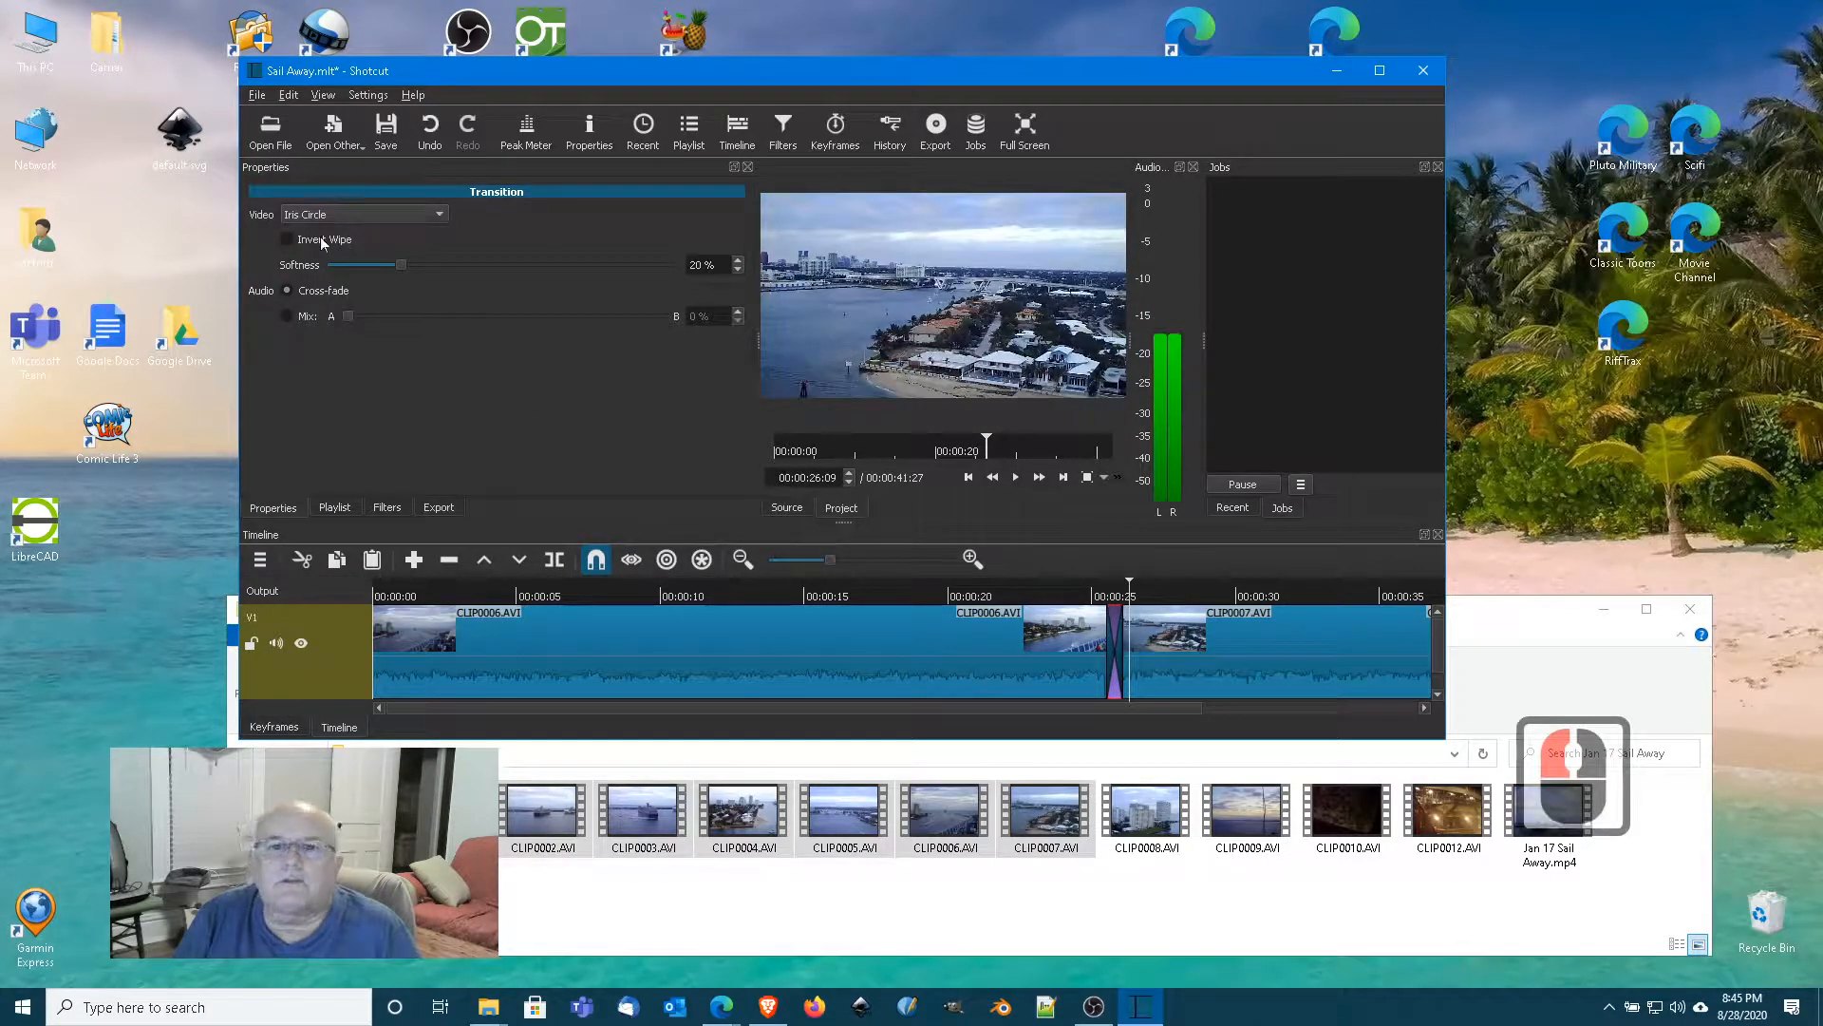
Add CLIP0001.AVI from the playlist after CLIP0007.AVI and overlap the two by about half a second to create a transition.
{"action": "left_click_drag", "start_coordinate": [1127, 710], "coordinate": [1444, 732]}
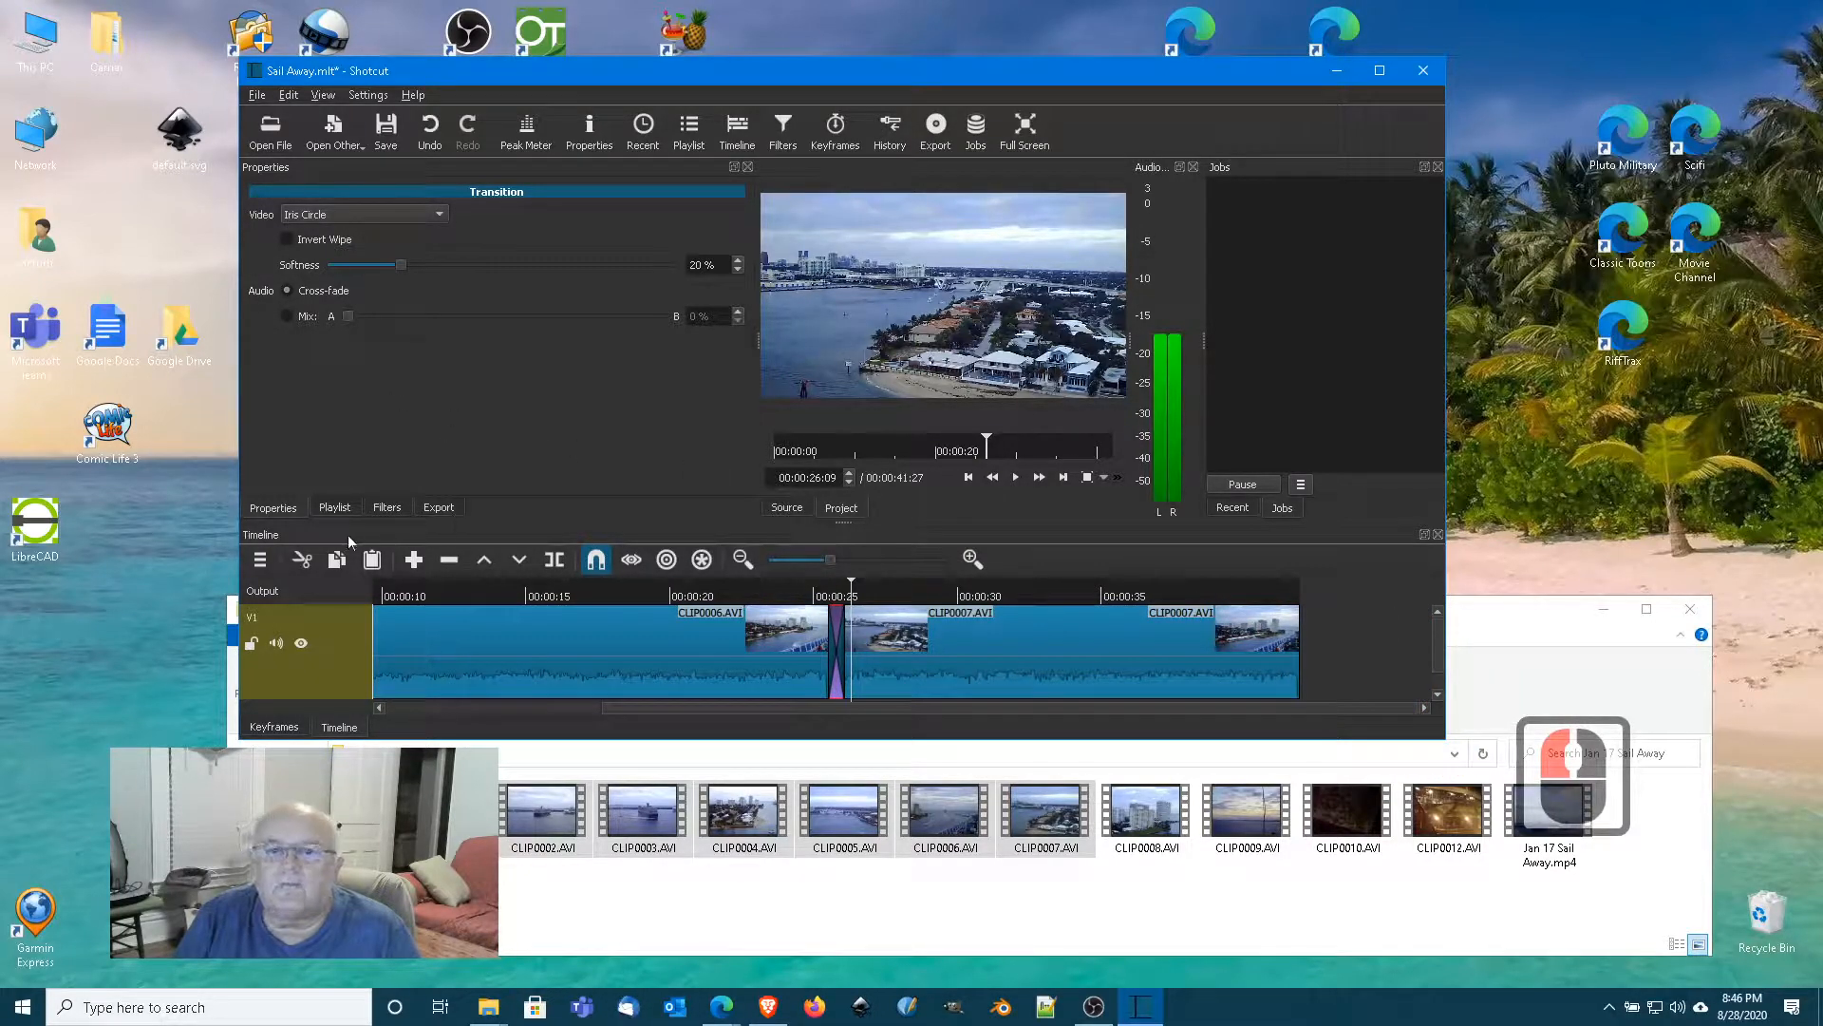
{"action": "left_click", "coordinate": [340, 510]}
{"action": "left_click_drag", "start_coordinate": [350, 304], "coordinate": [1367, 651]}
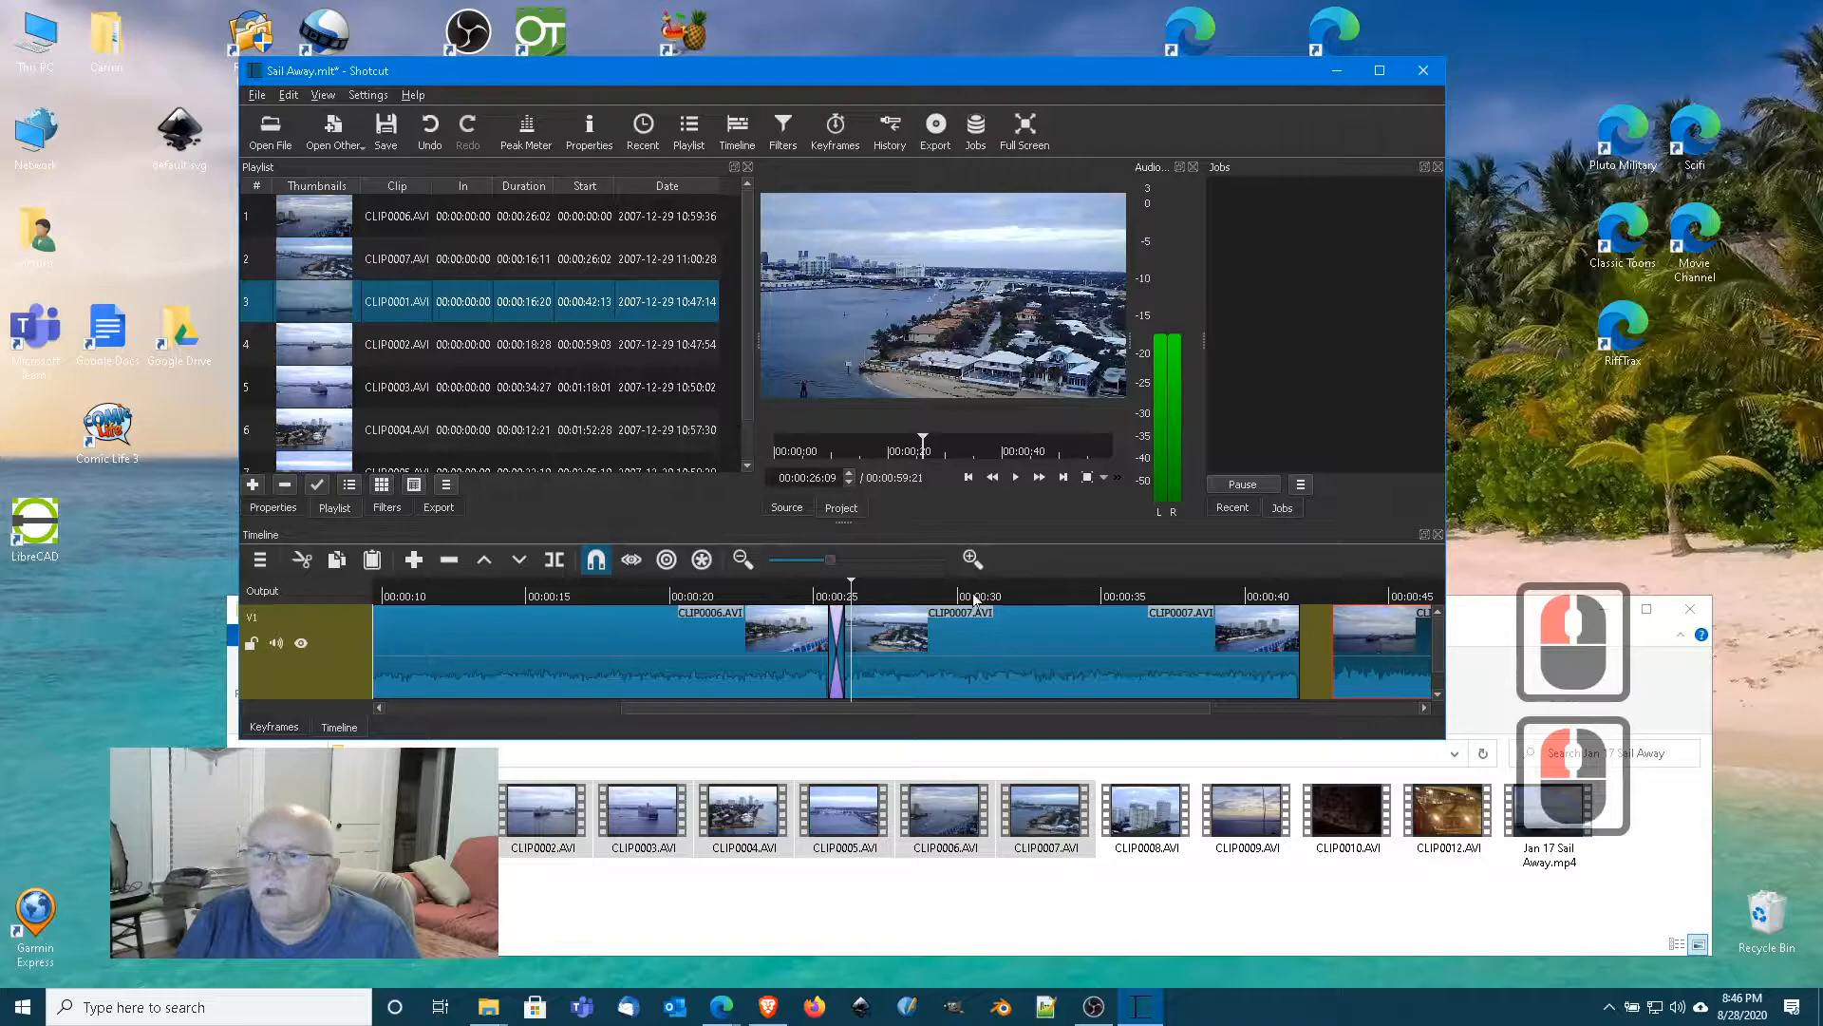
{"action": "left_click_drag", "start_coordinate": [846, 582], "coordinate": [1188, 627]}
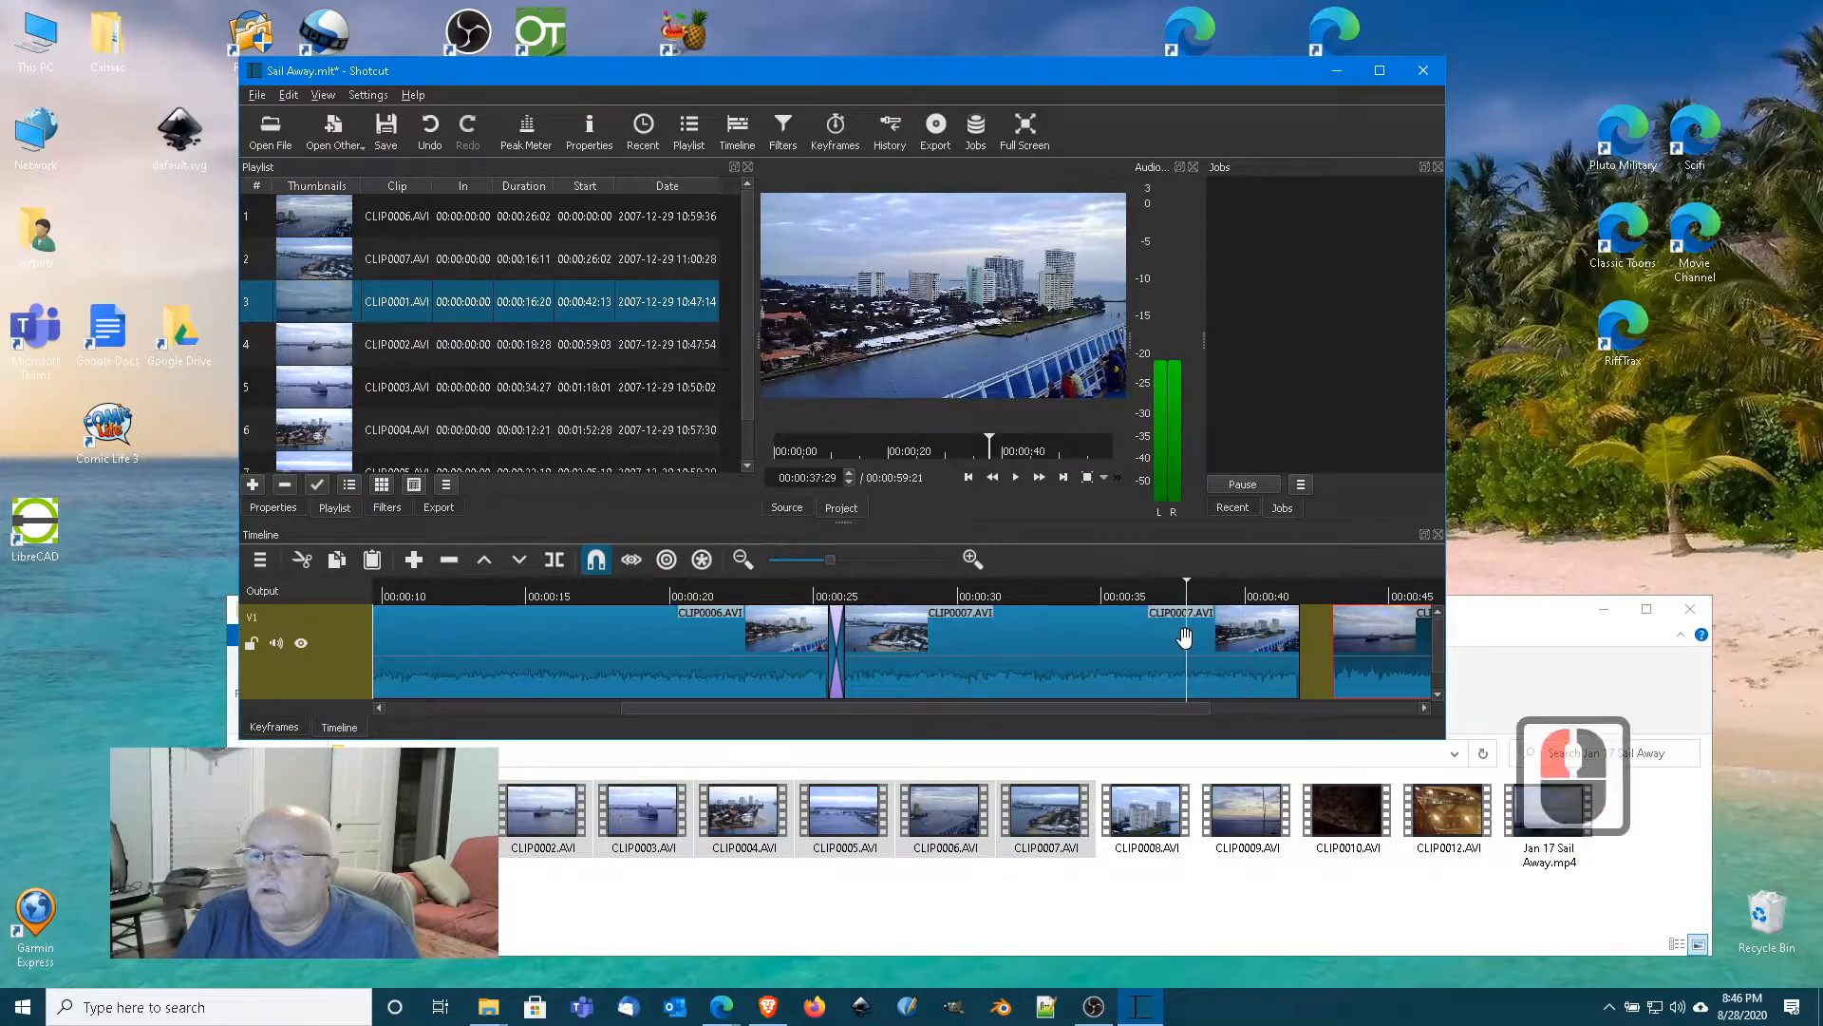
{"action": "left_click_drag", "start_coordinate": [1374, 633], "coordinate": [1308, 648]}
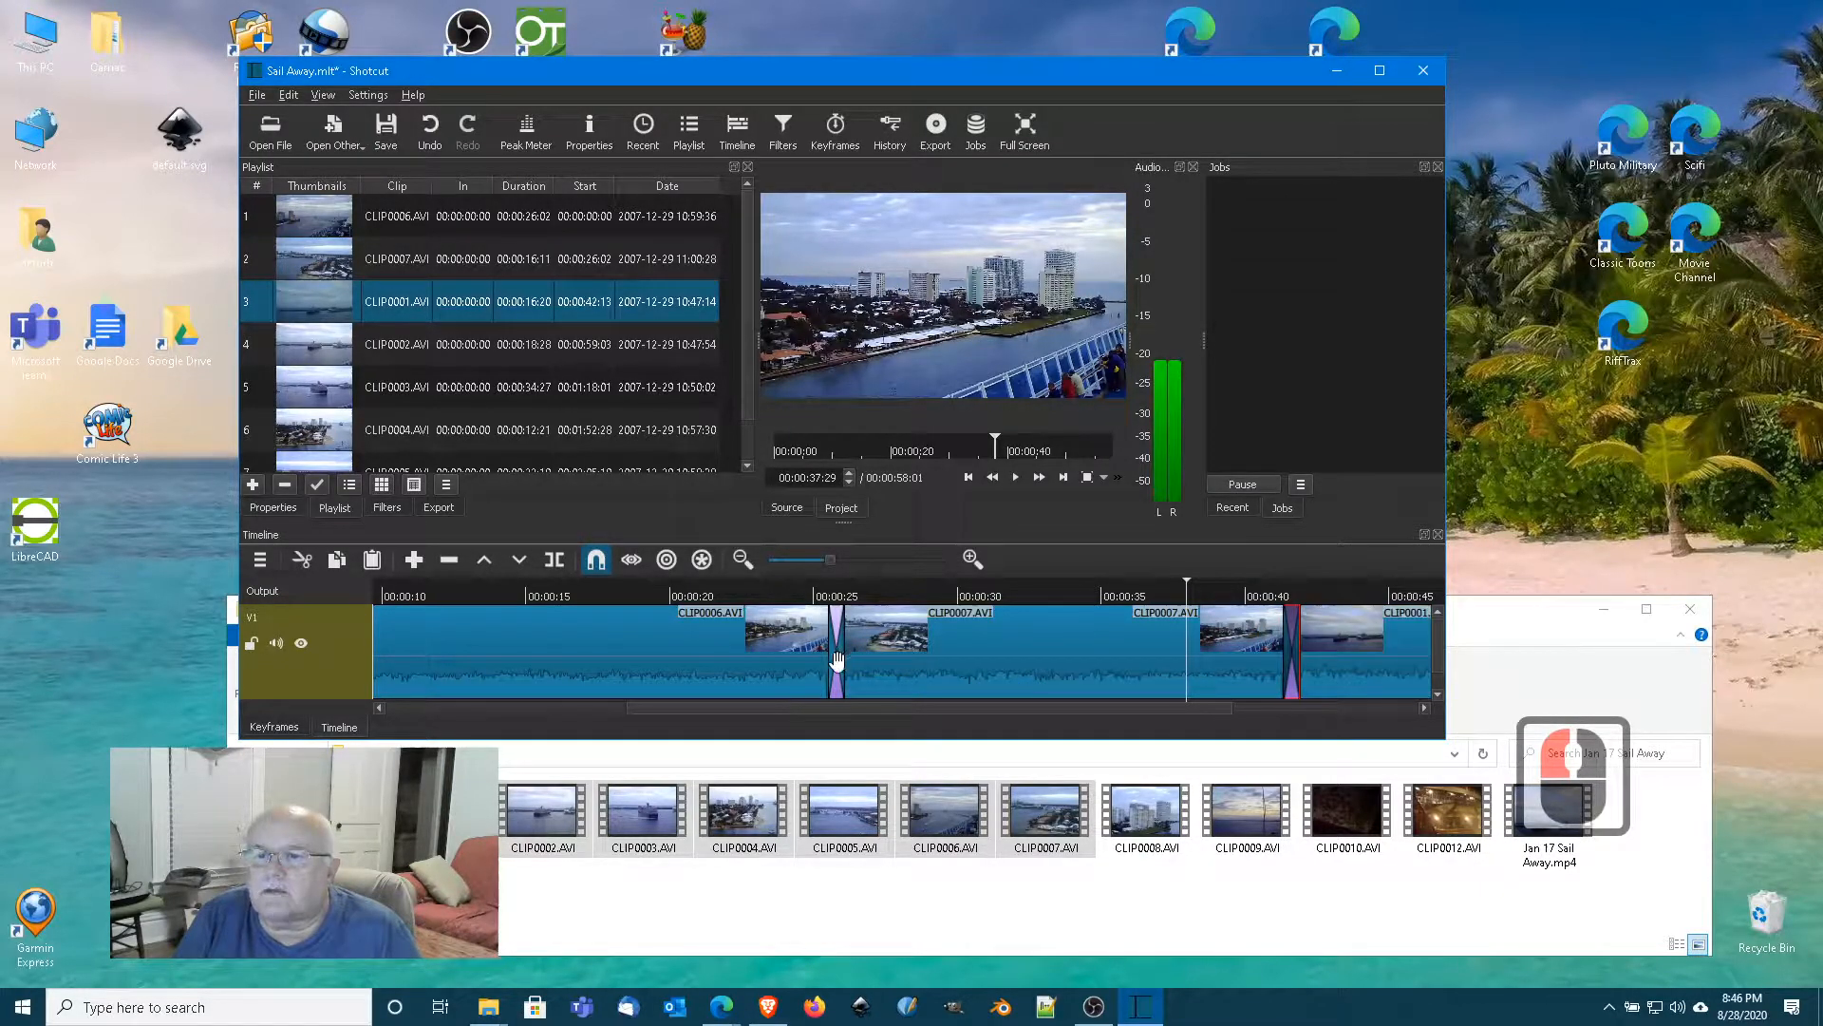
Set the video transition between CLIP0007.AVI and CLIP0001.AVI to Clock Top and move the playhead to just before it.
{"action": "left_click", "coordinate": [837, 659]}
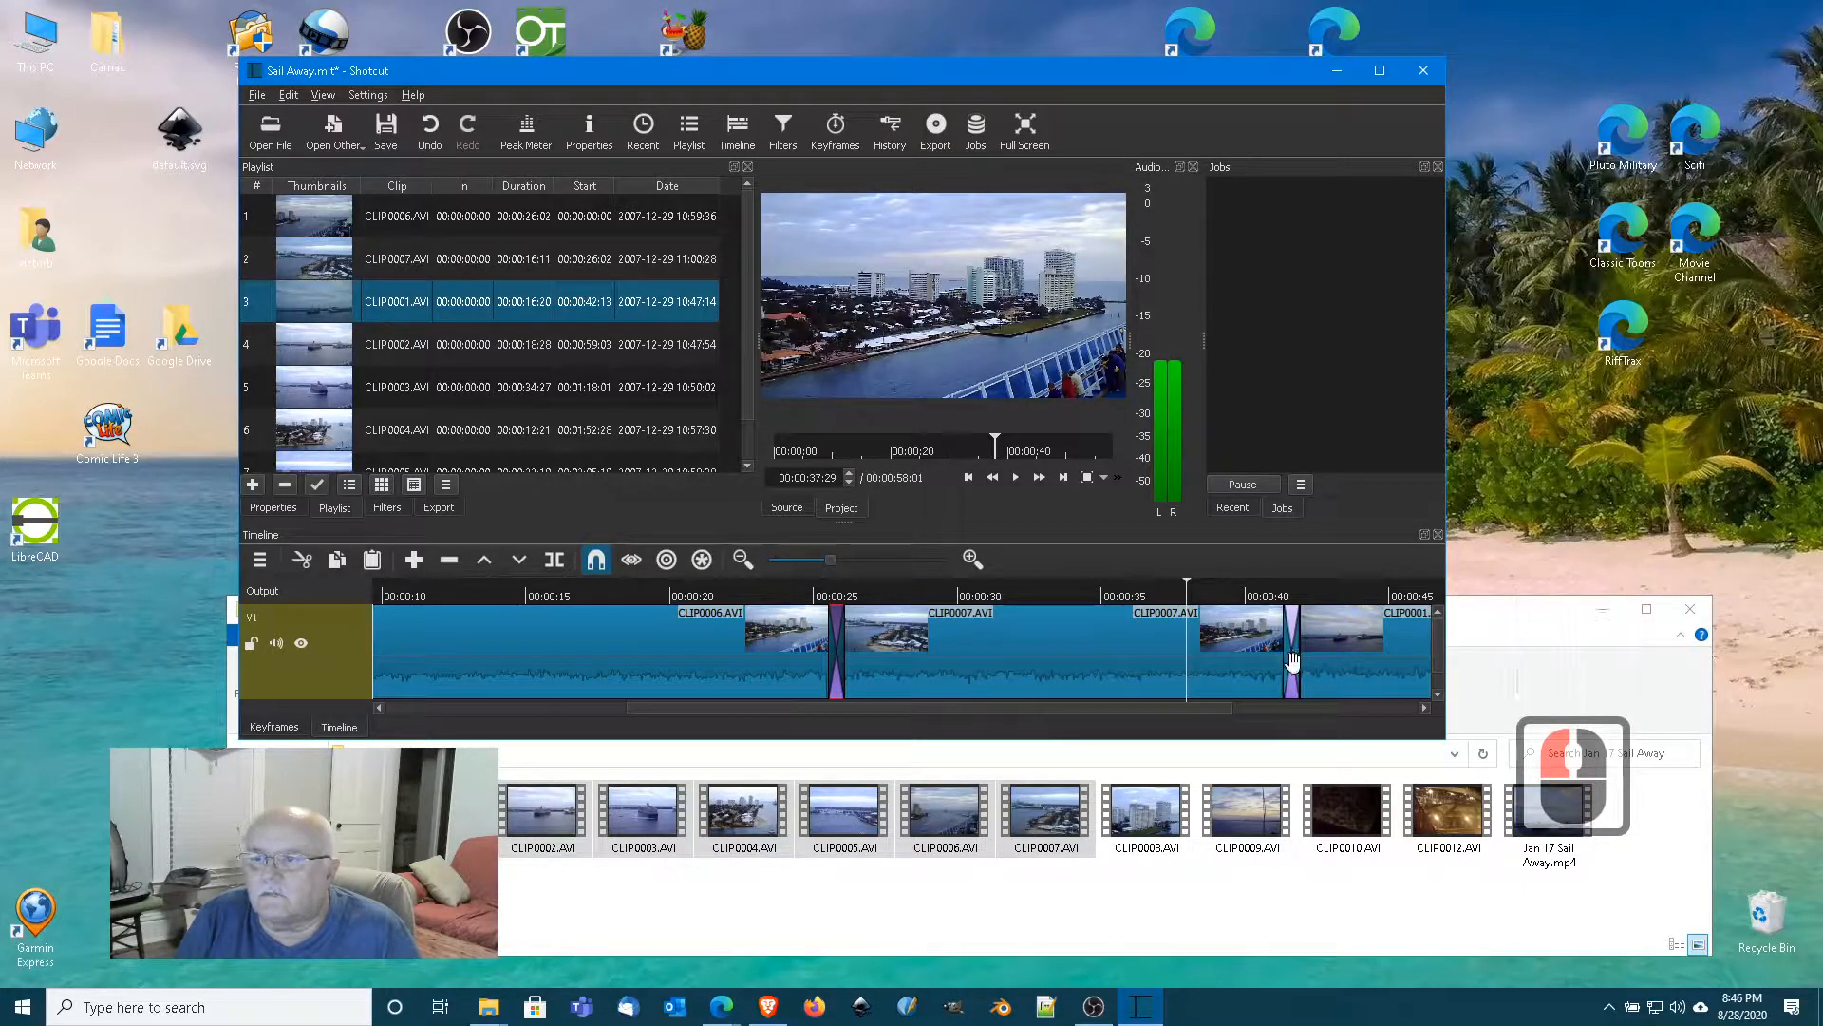
{"action": "left_click", "coordinate": [1291, 662]}
{"action": "right_click", "coordinate": [1292, 662]}
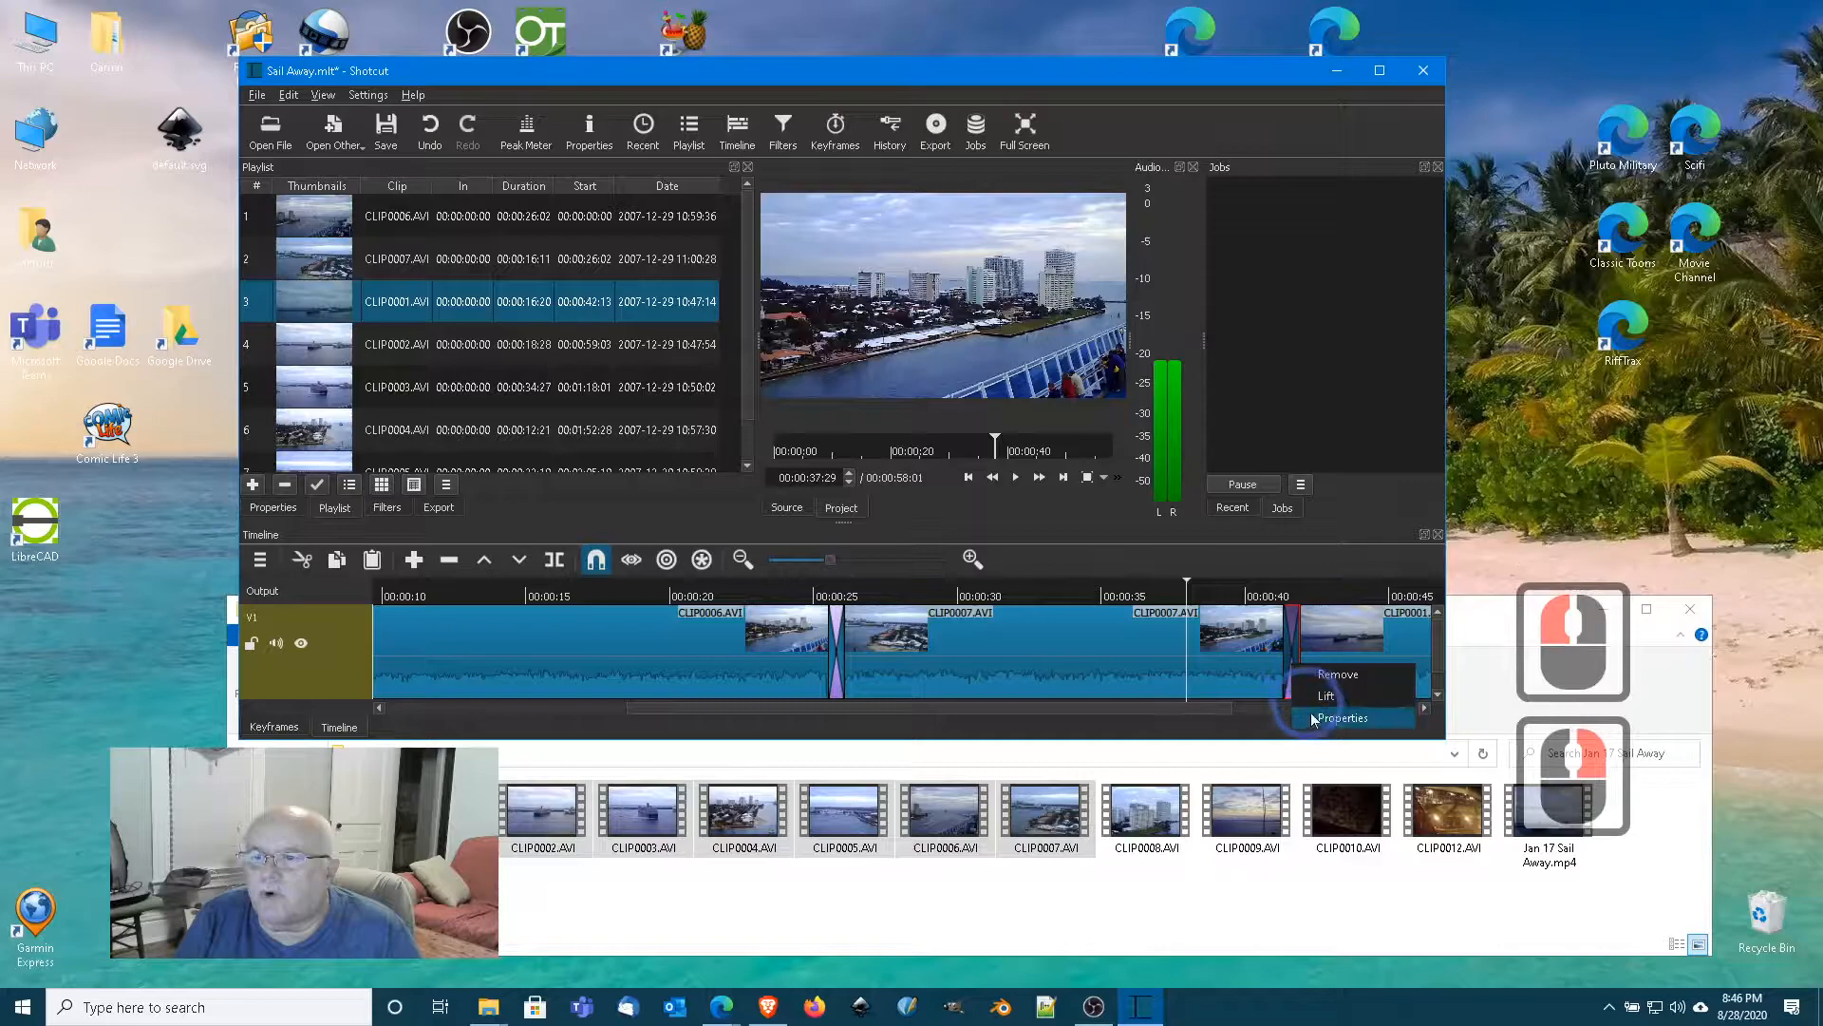
{"action": "left_click", "coordinate": [1339, 718]}
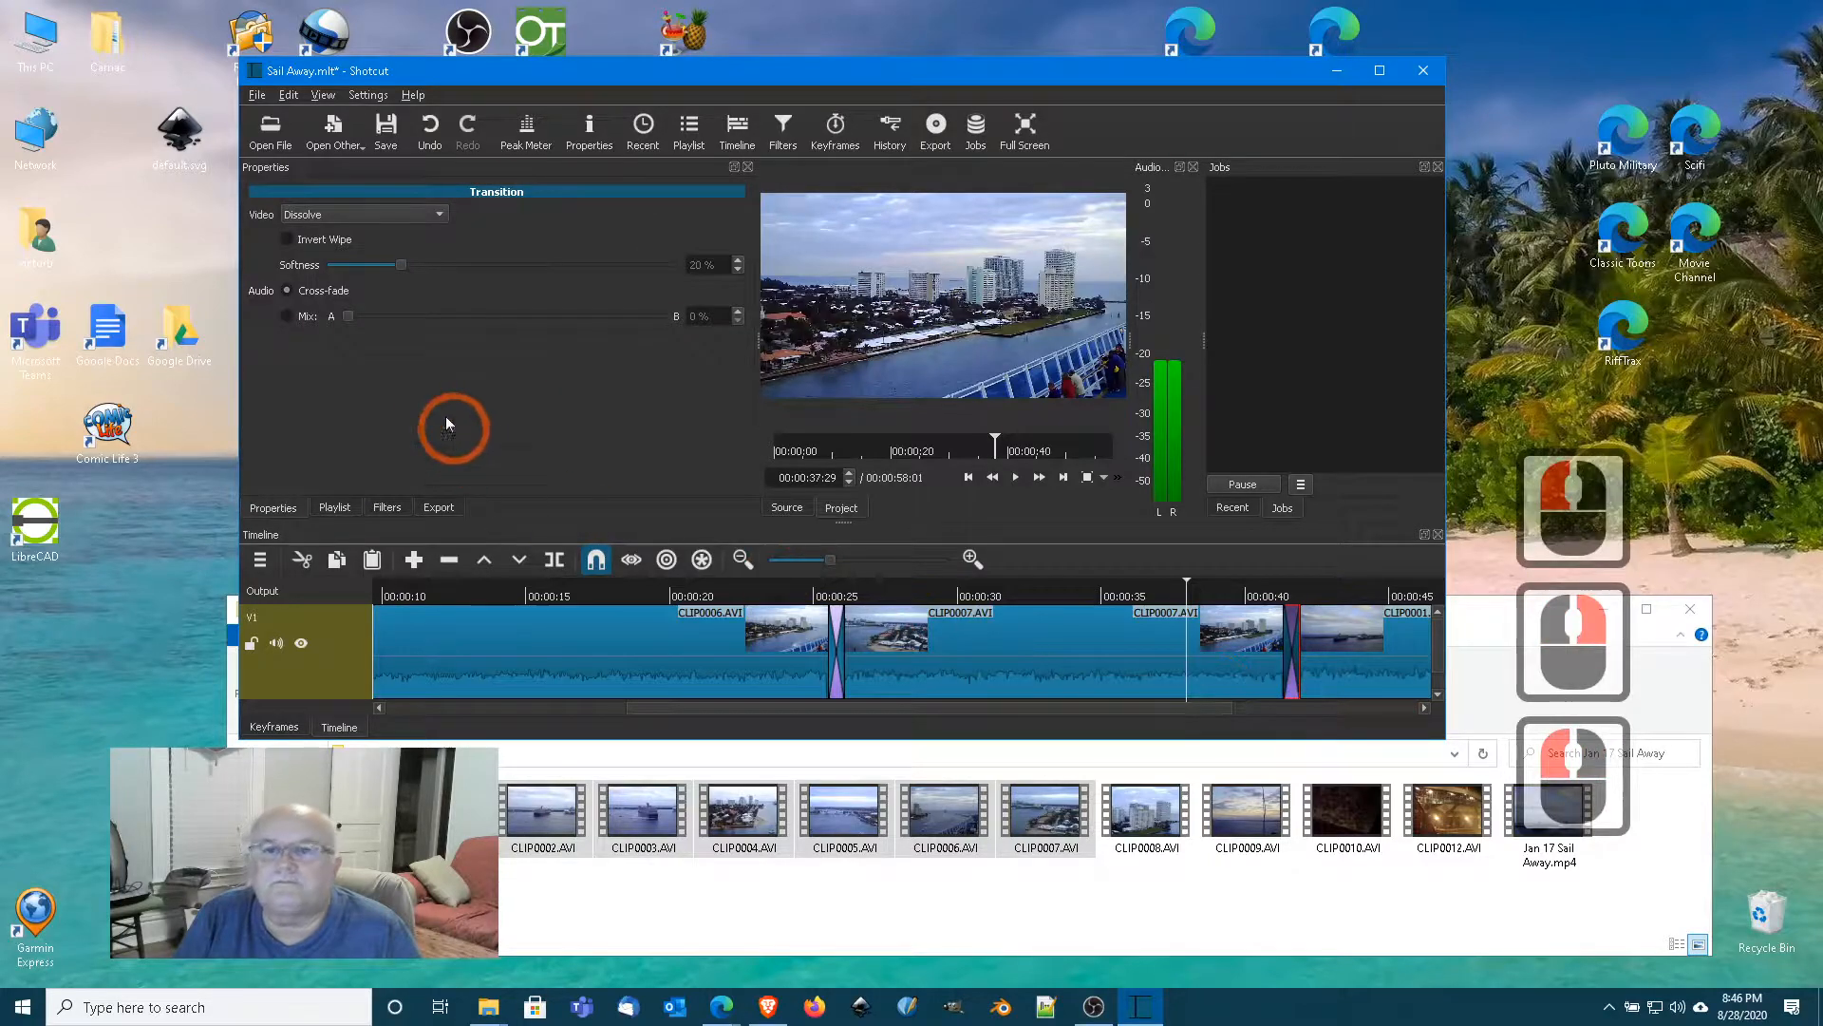
{"action": "left_click", "coordinate": [359, 215]}
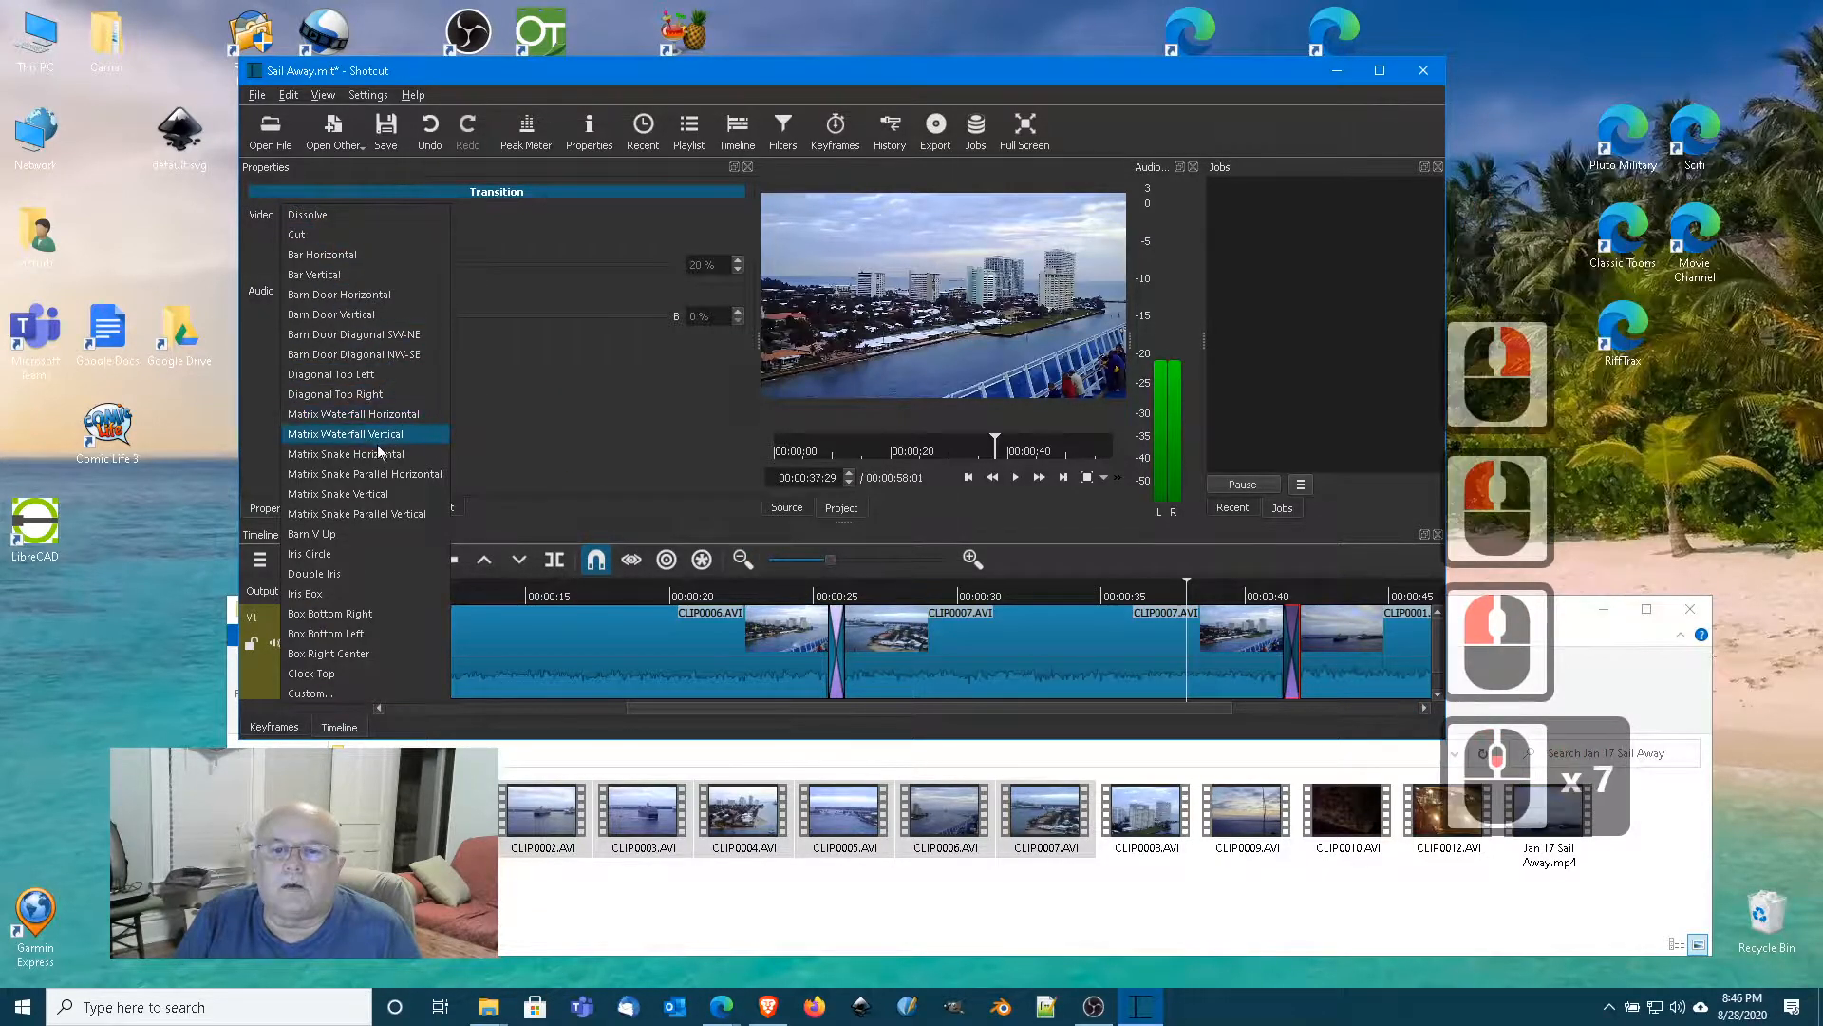
{"action": "left_click", "coordinate": [310, 673]}
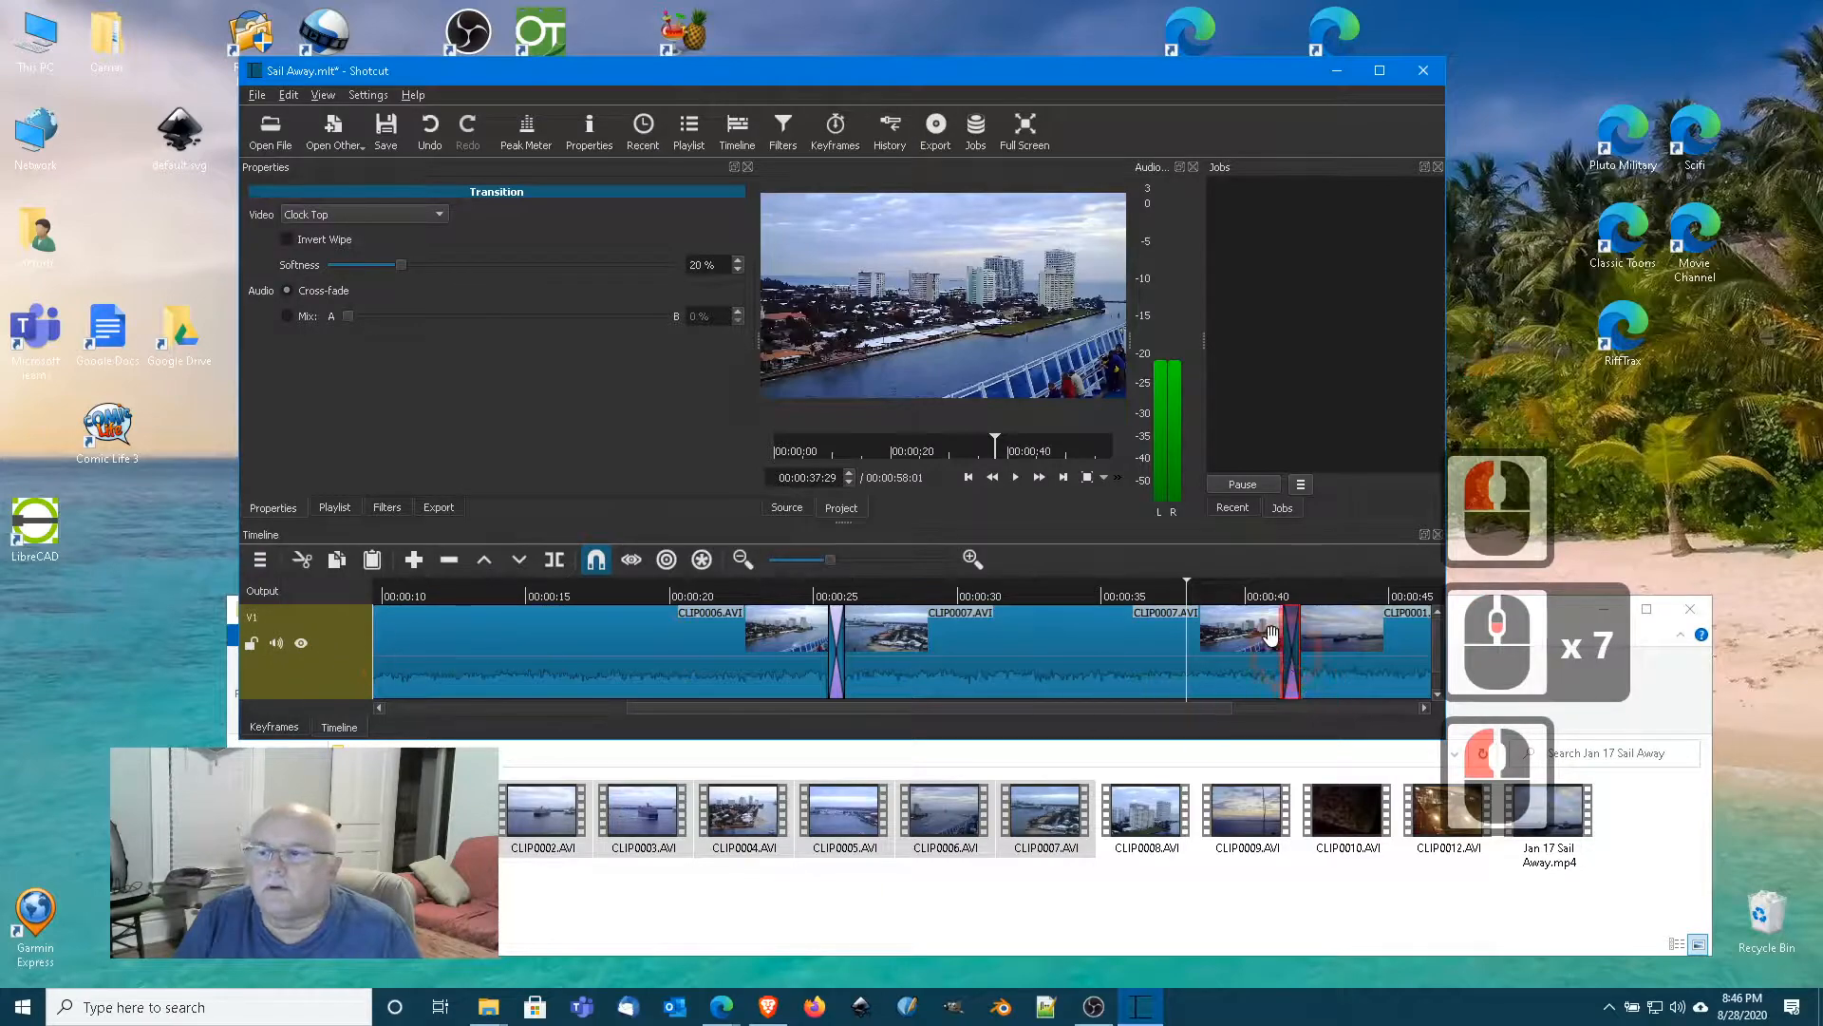
{"action": "left_click", "coordinate": [1212, 592]}
{"action": "left_click_drag", "start_coordinate": [1212, 595], "coordinate": [1261, 615]}
{"action": "left_click_drag", "start_coordinate": [1062, 710], "coordinate": [1302, 724]}
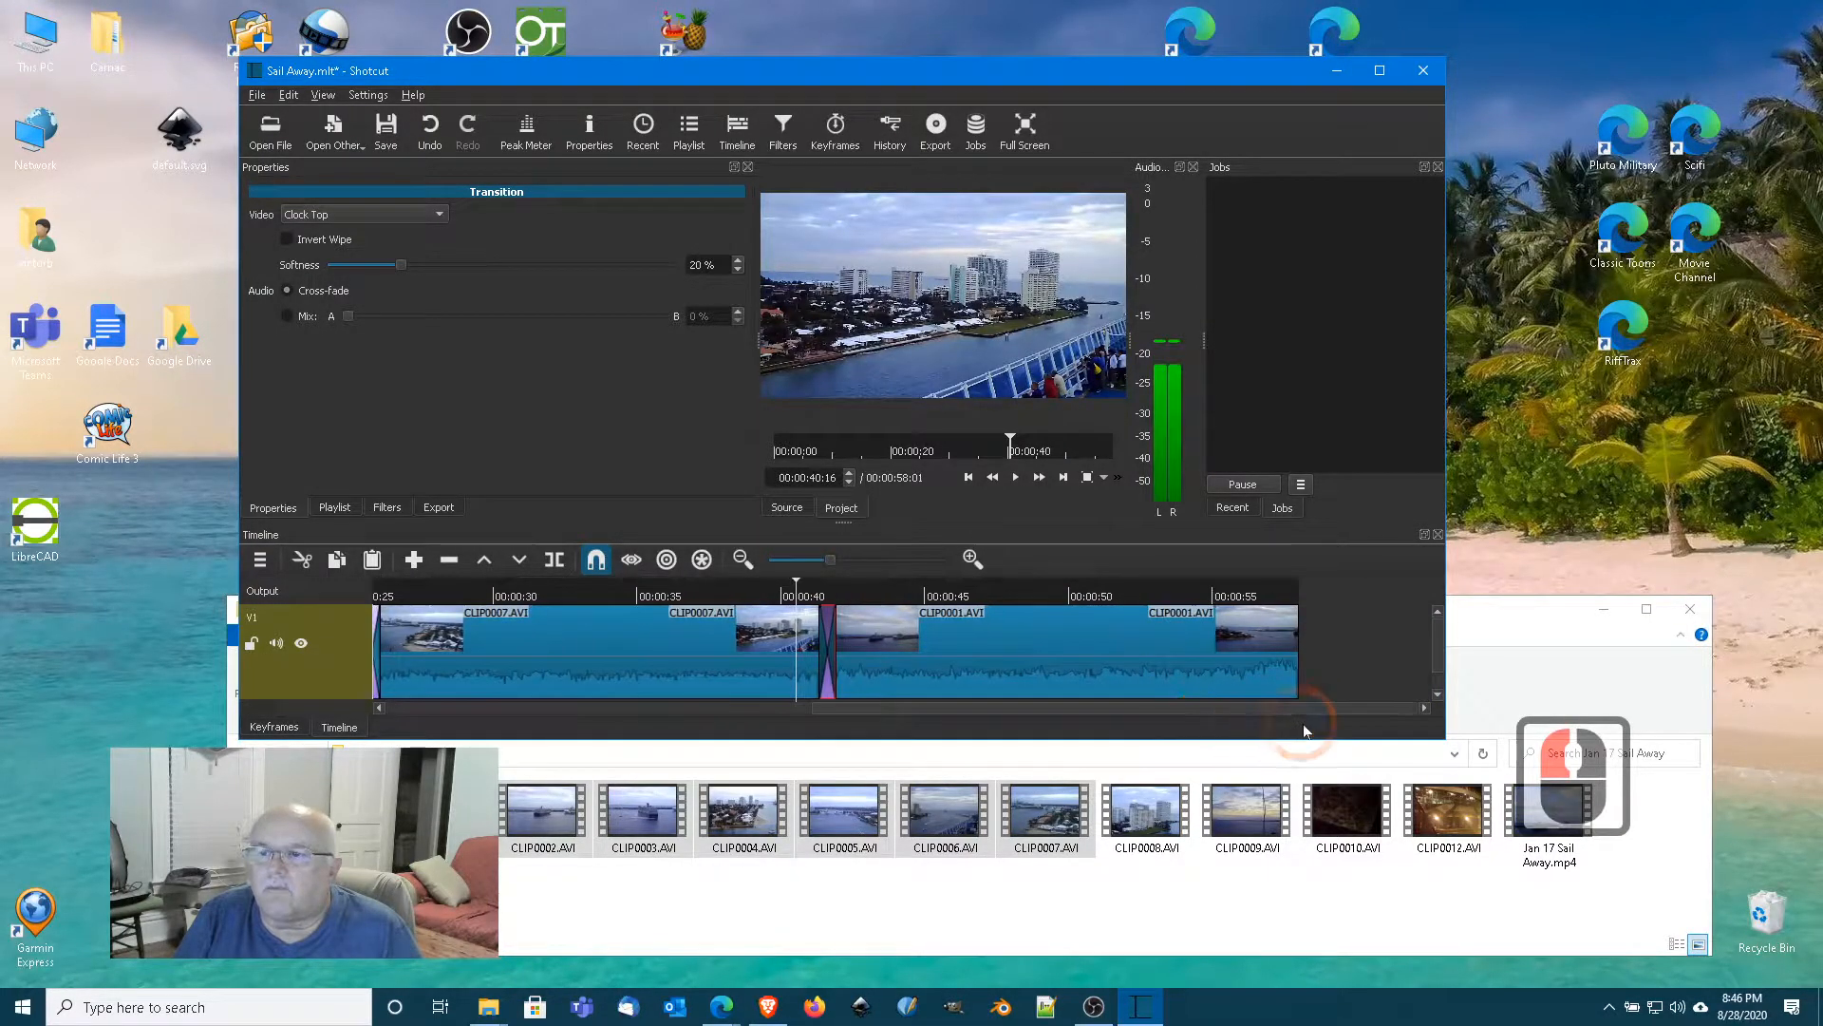
Add CLIP0002.AVI from the playlist after CLIP0001.AVI, overlapping the two by about one second to create a transition.
{"action": "left_click", "coordinate": [805, 558]}
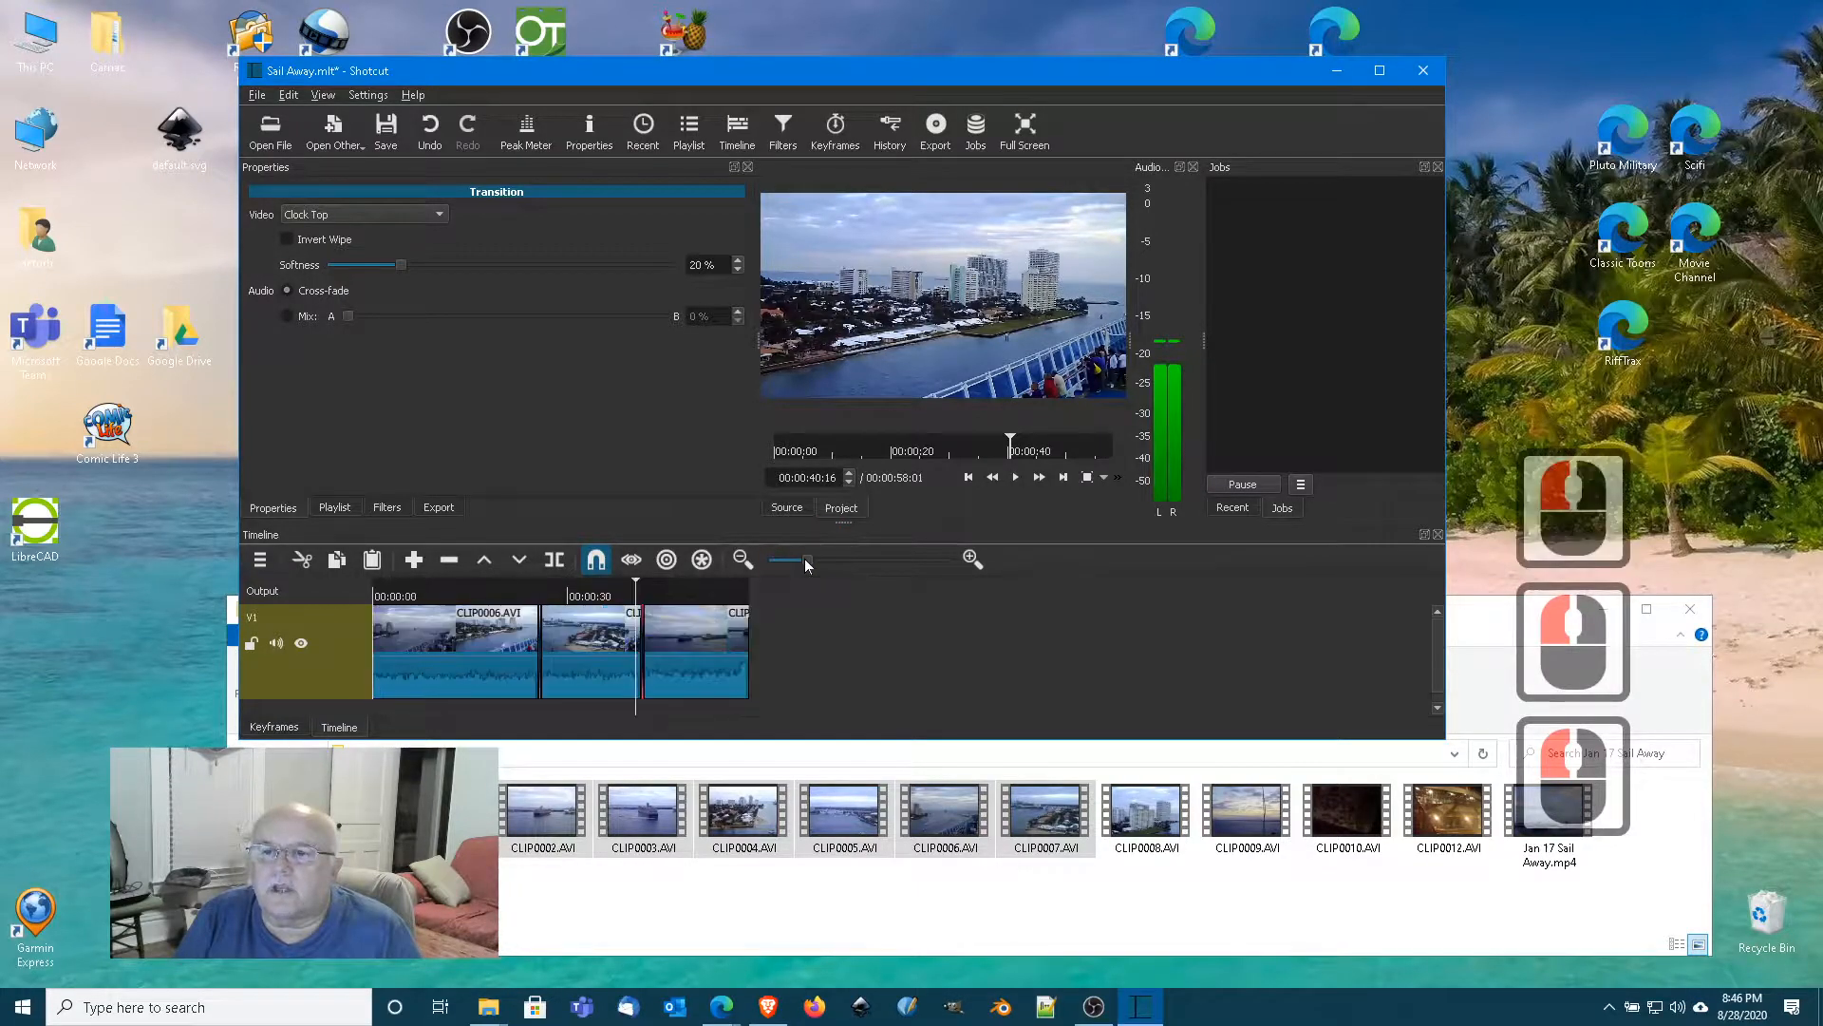
{"action": "left_click_drag", "start_coordinate": [806, 559], "coordinate": [818, 561]}
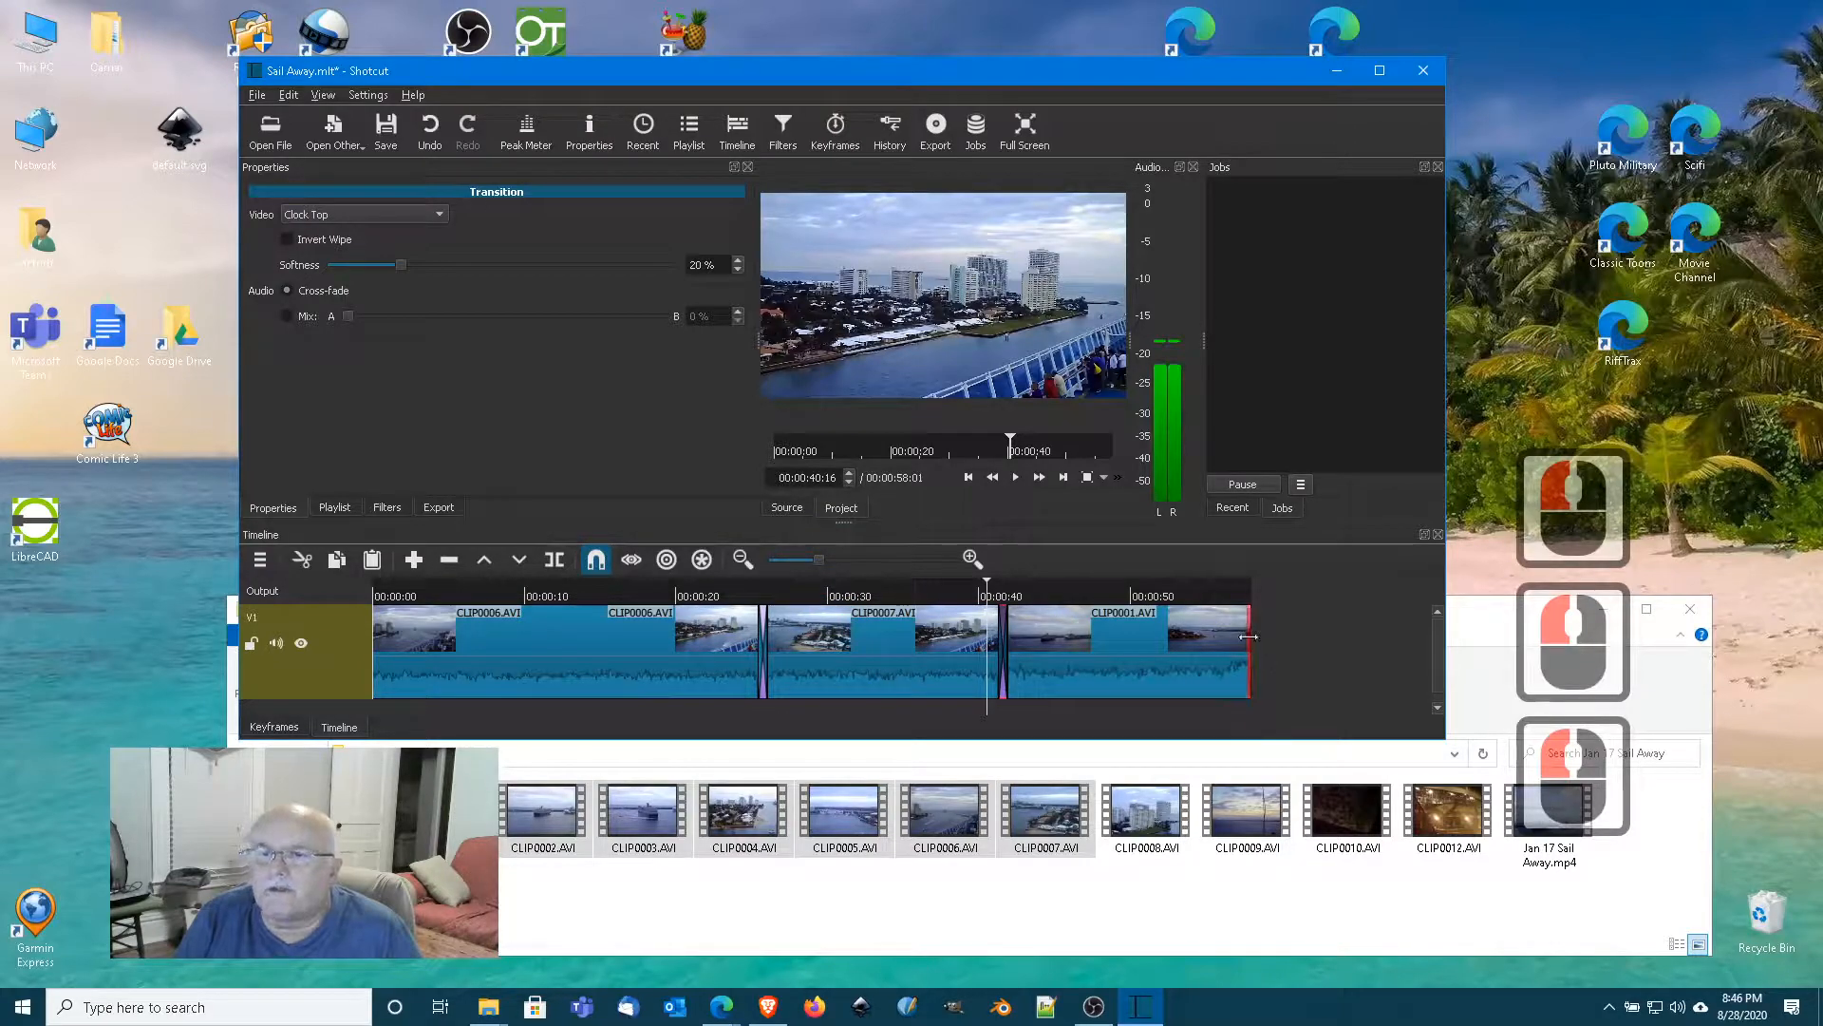
{"action": "left_click", "coordinate": [339, 508]}
{"action": "left_click", "coordinate": [418, 343]}
{"action": "left_click_drag", "start_coordinate": [417, 344], "coordinate": [1308, 666]}
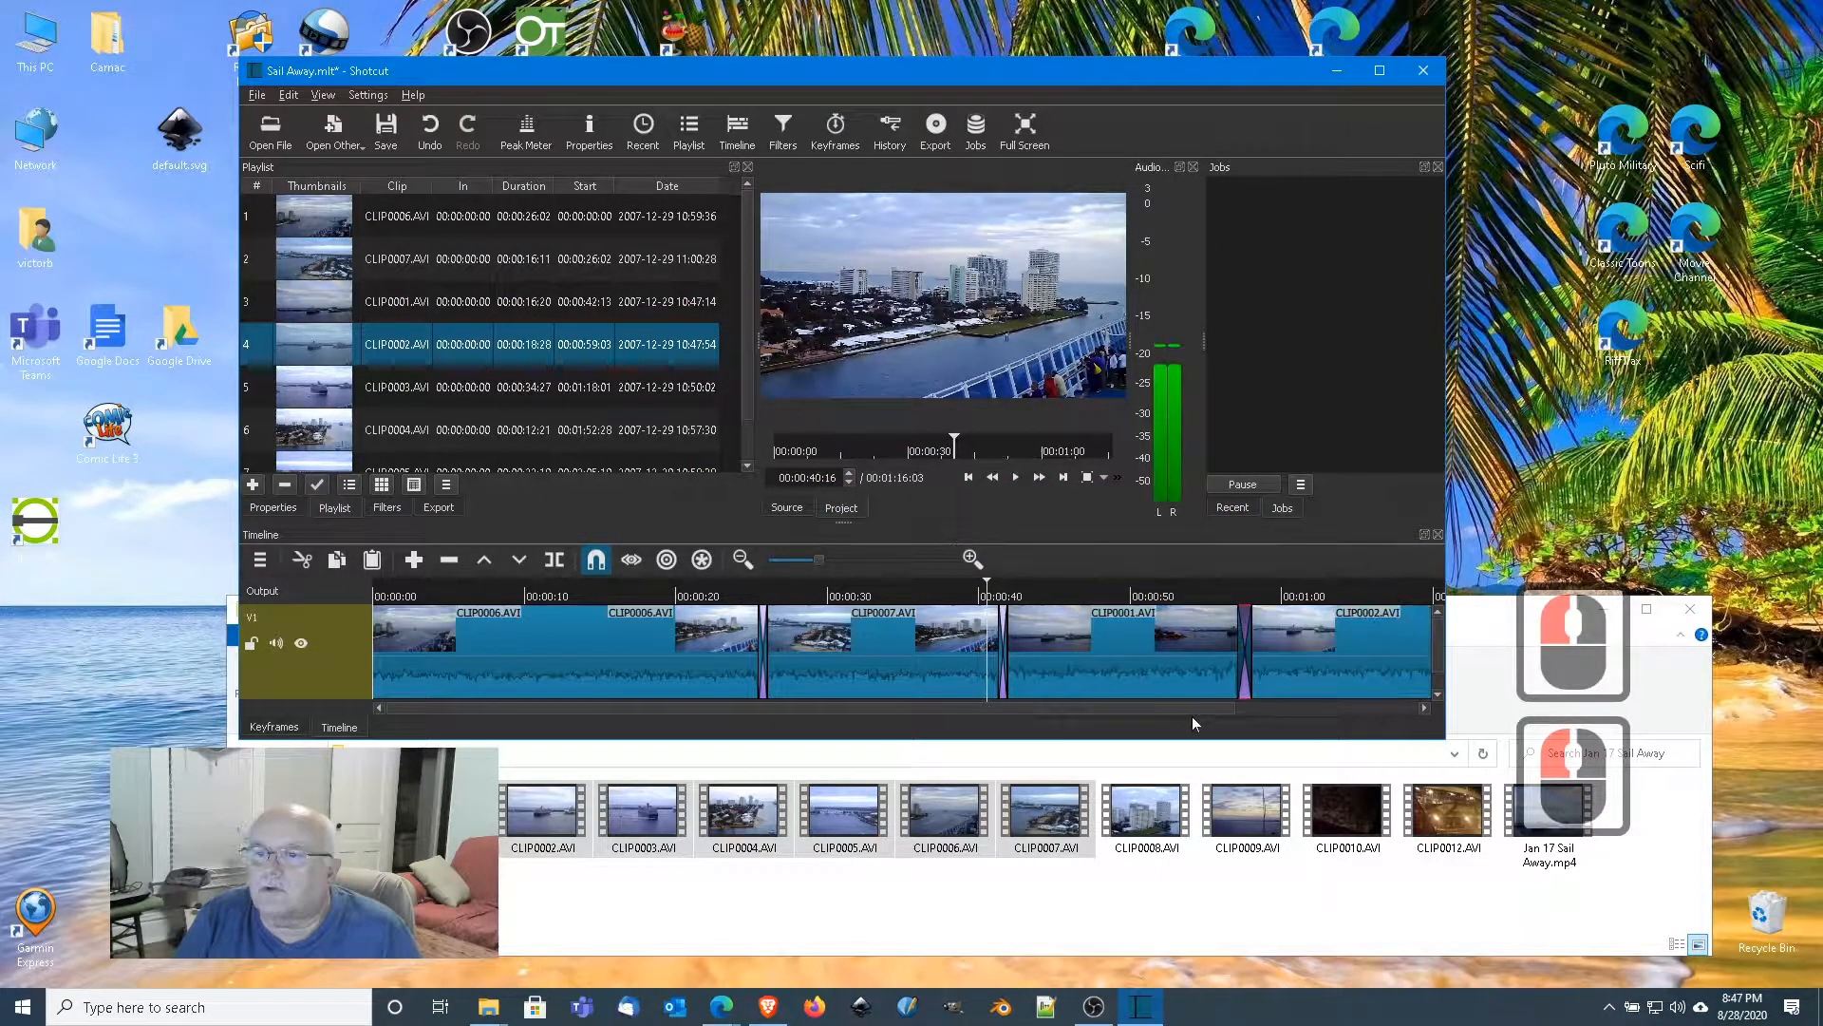
Set the video transition between CLIP0001.AVI and CLIP0002.AVI to Diagonal Top Left and scrub through it from the end of CLIP0007.AVI.
{"action": "left_click_drag", "start_coordinate": [1192, 711], "coordinate": [1385, 711]}
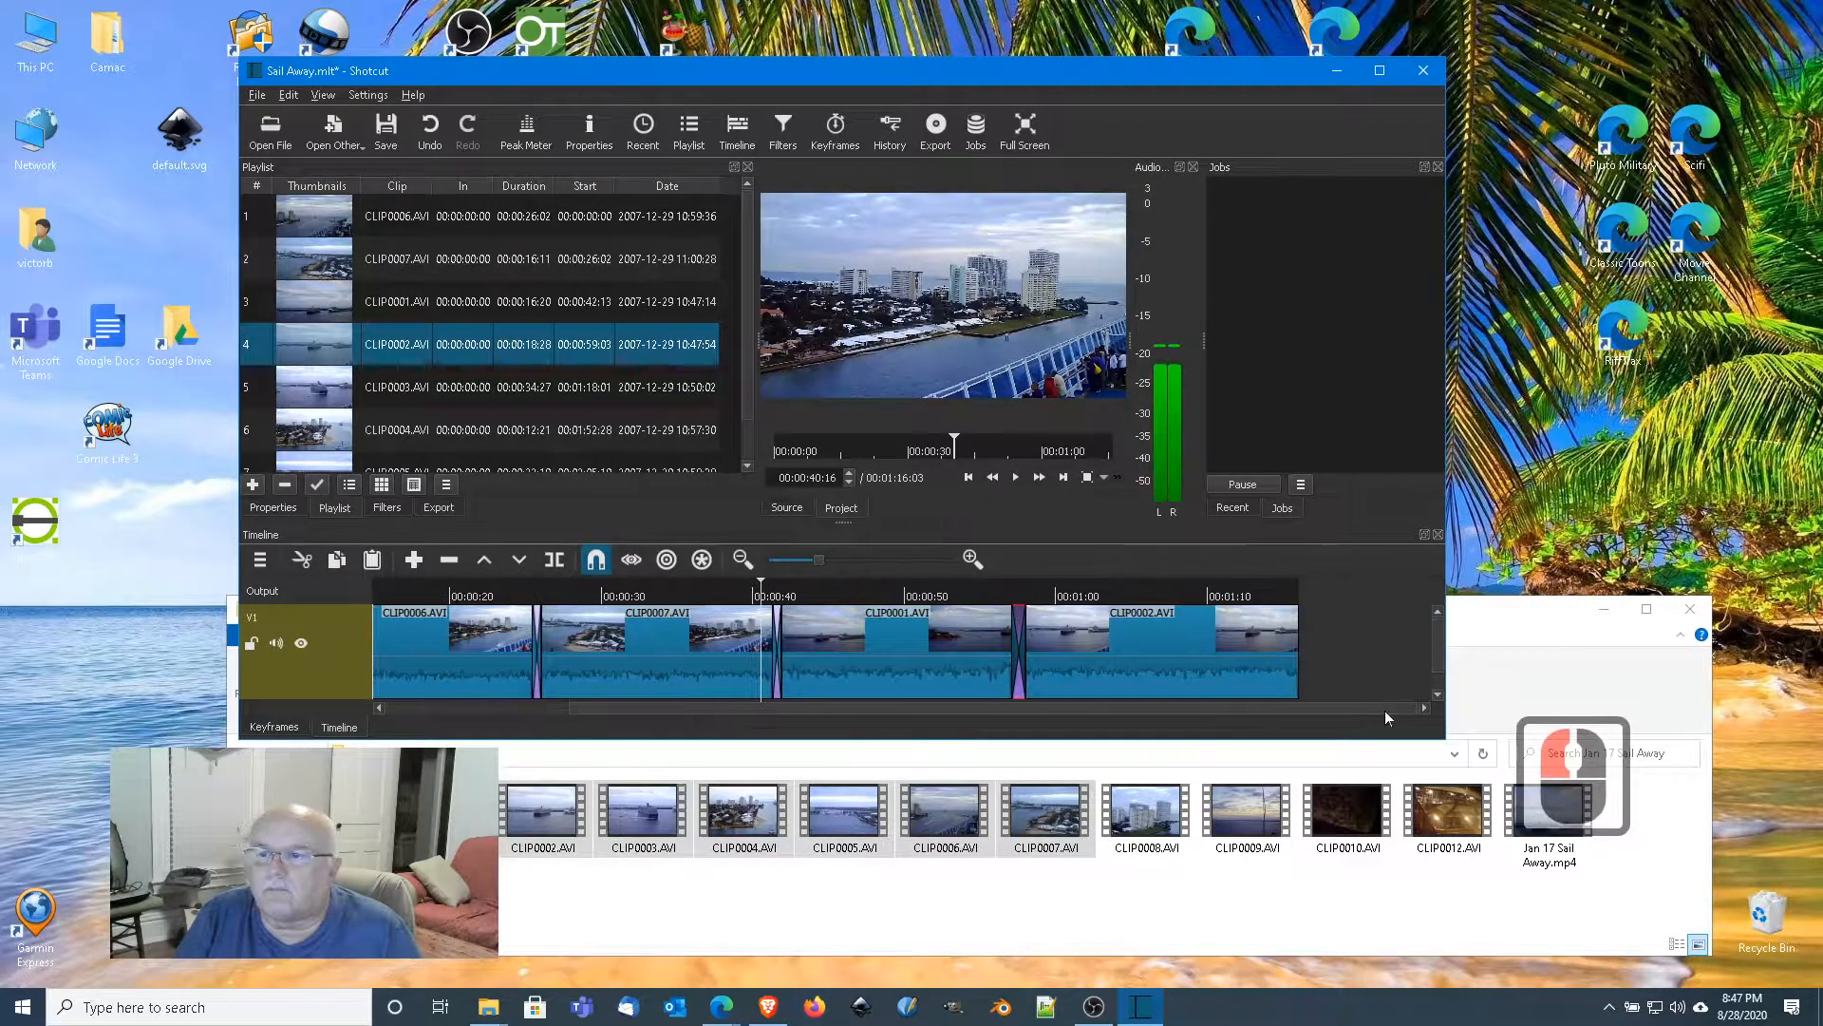
{"action": "left_click", "coordinate": [1019, 655]}
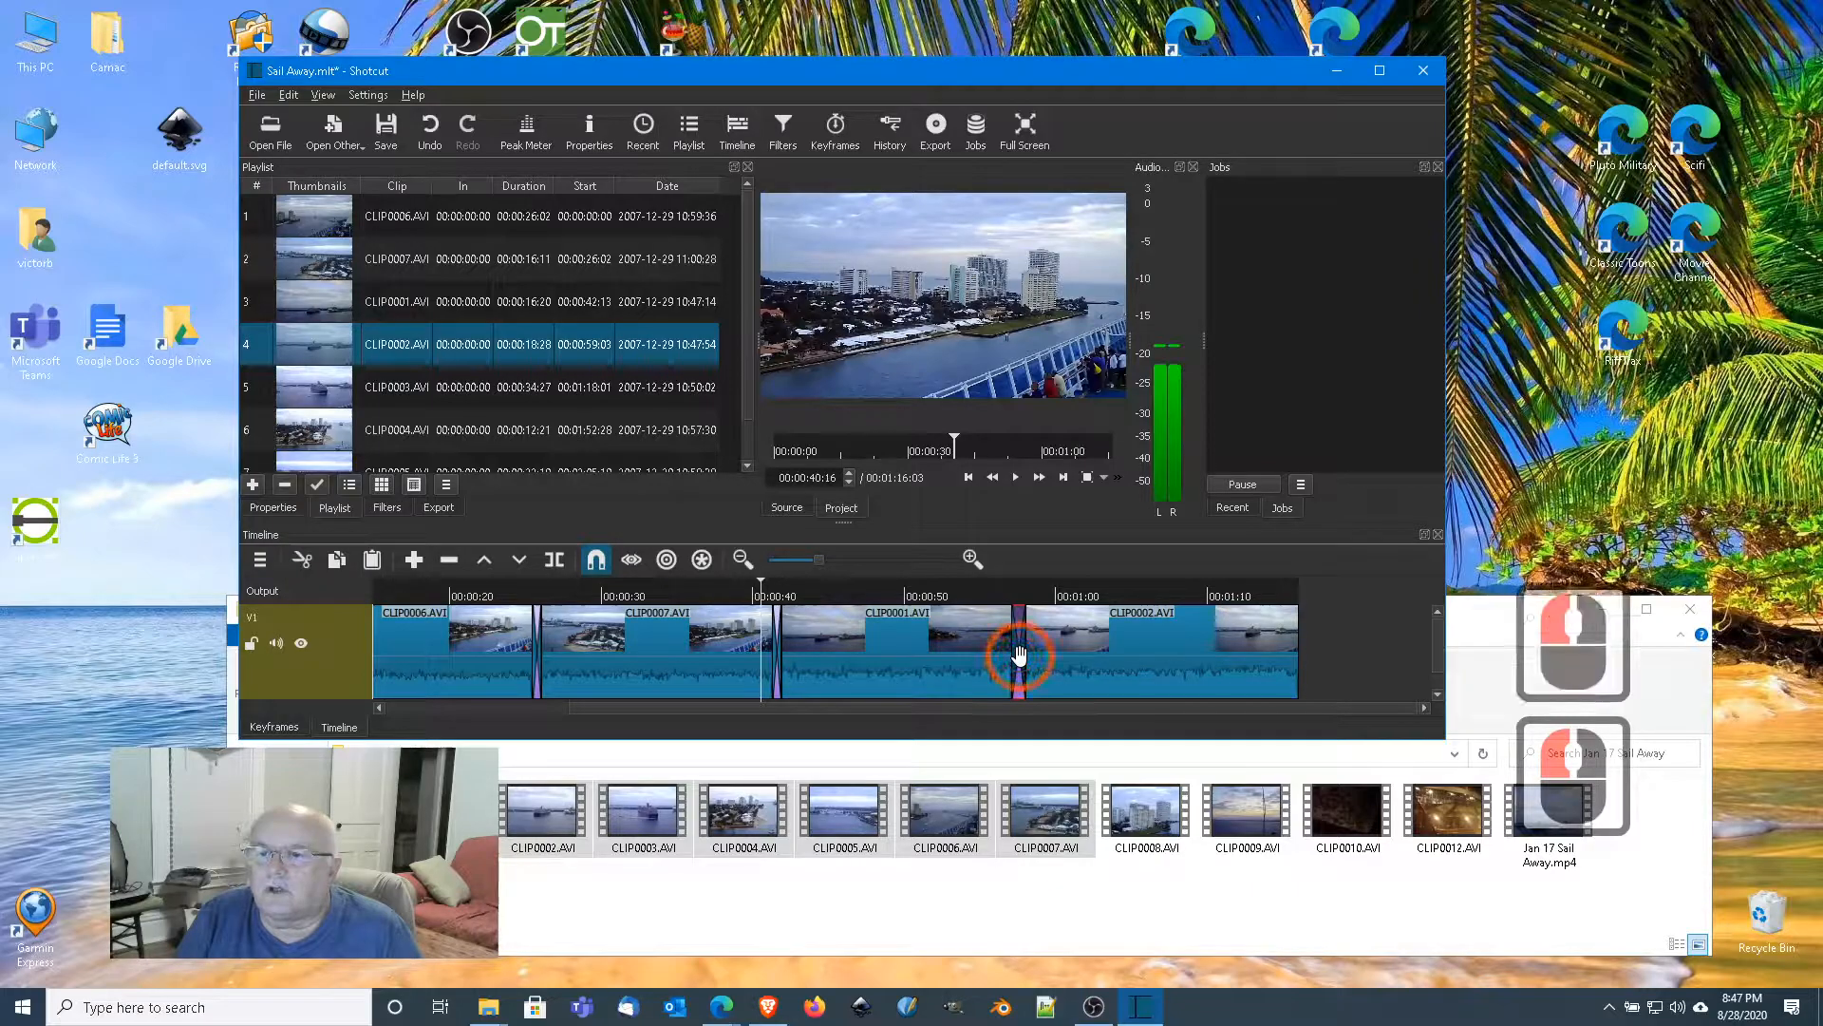
{"action": "right_click", "coordinate": [1019, 655]}
{"action": "left_click", "coordinate": [1045, 694]}
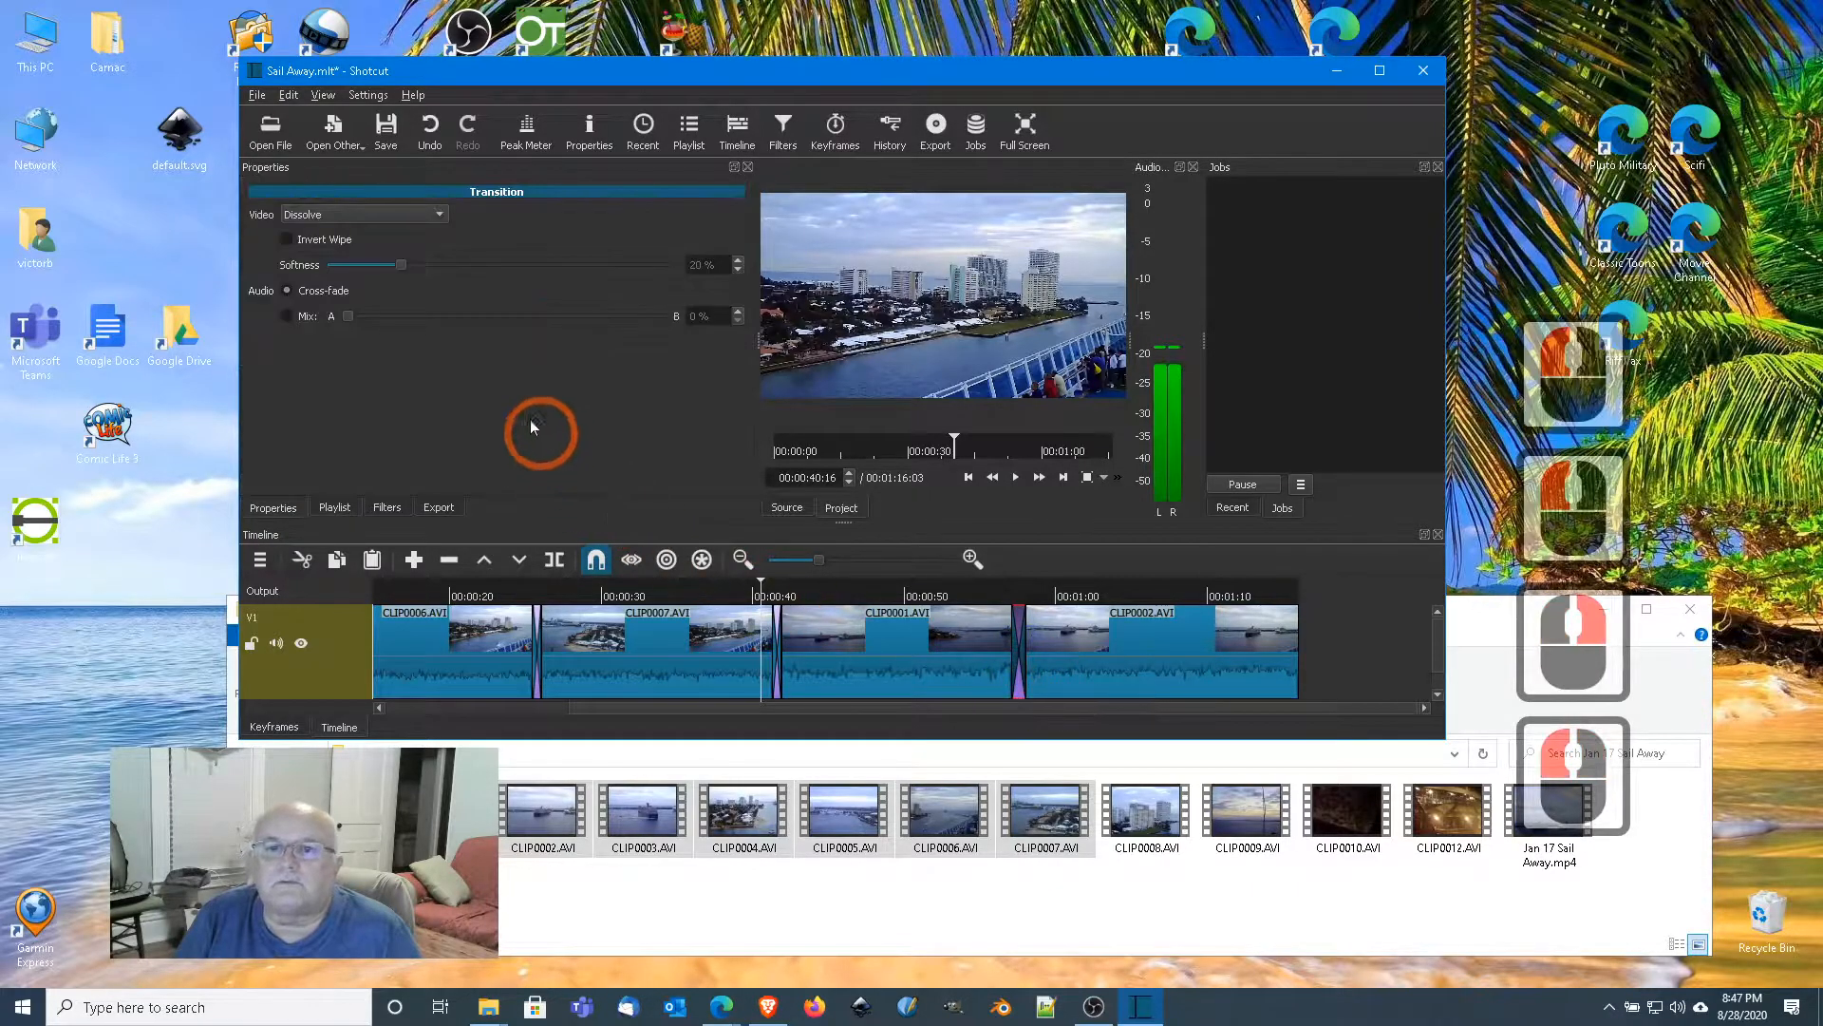
{"action": "left_click", "coordinate": [435, 216]}
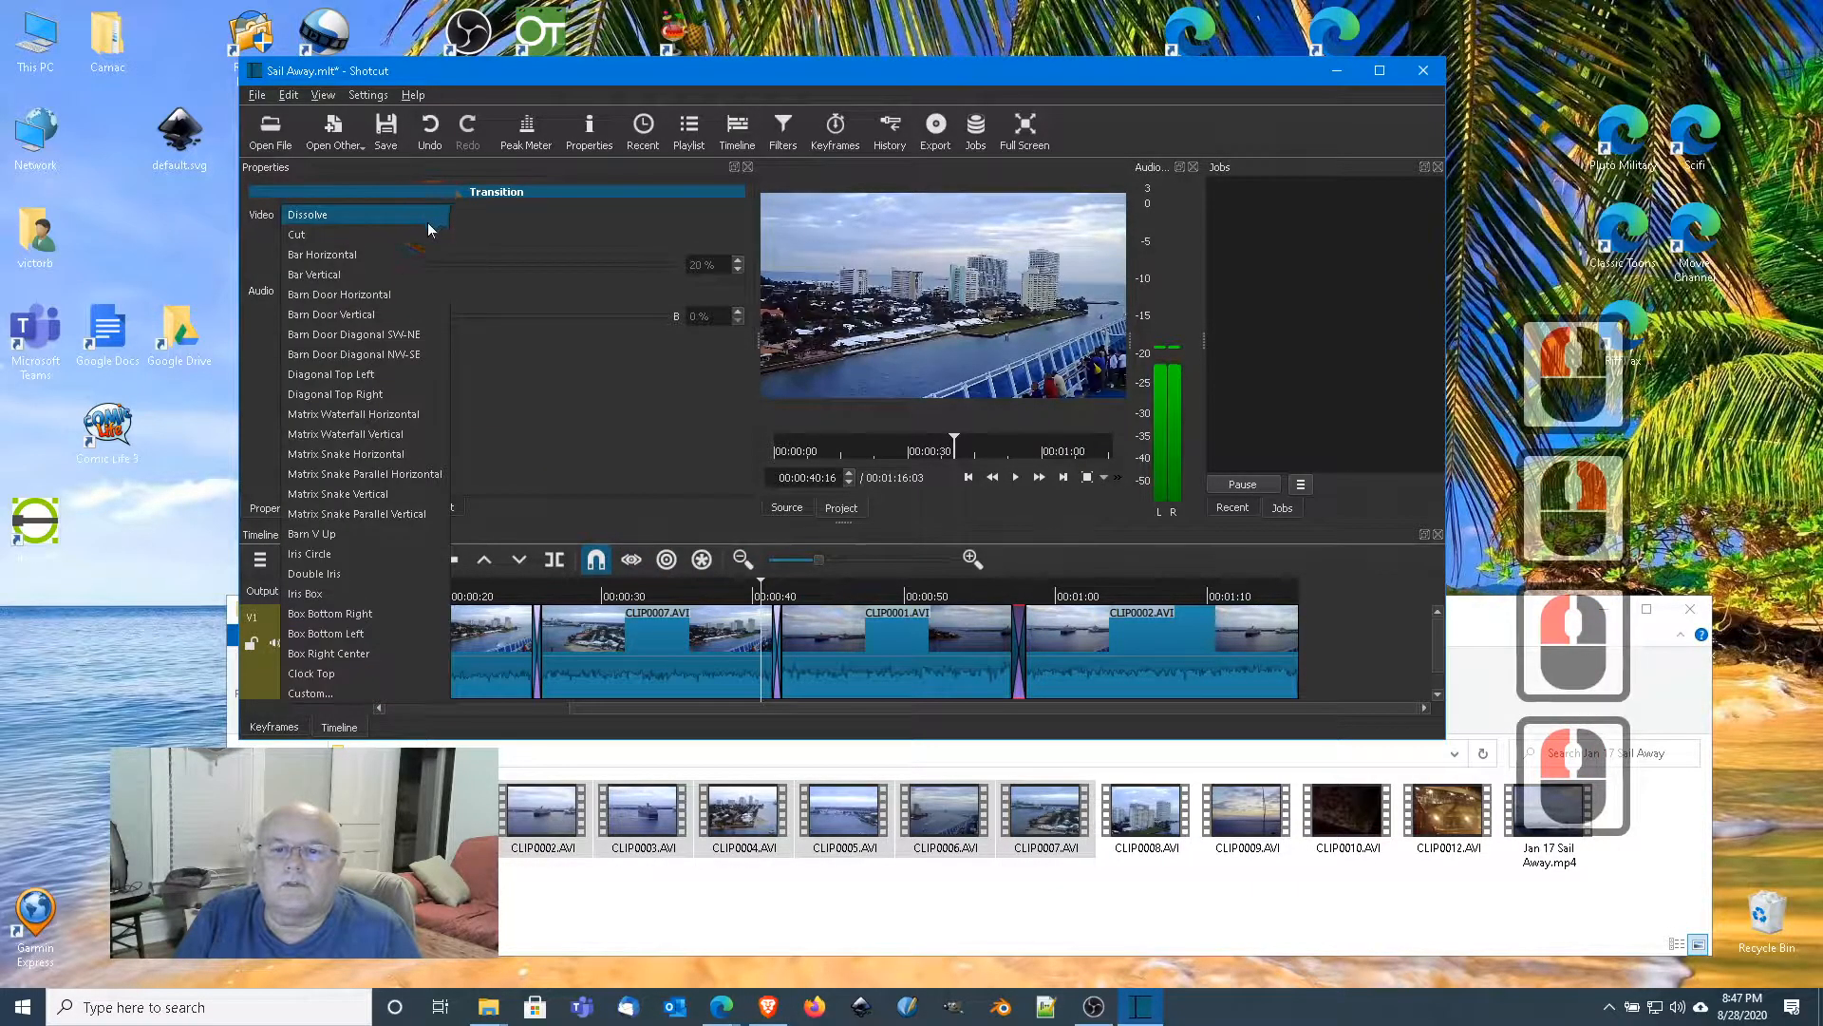
{"action": "left_click", "coordinate": [385, 373]}
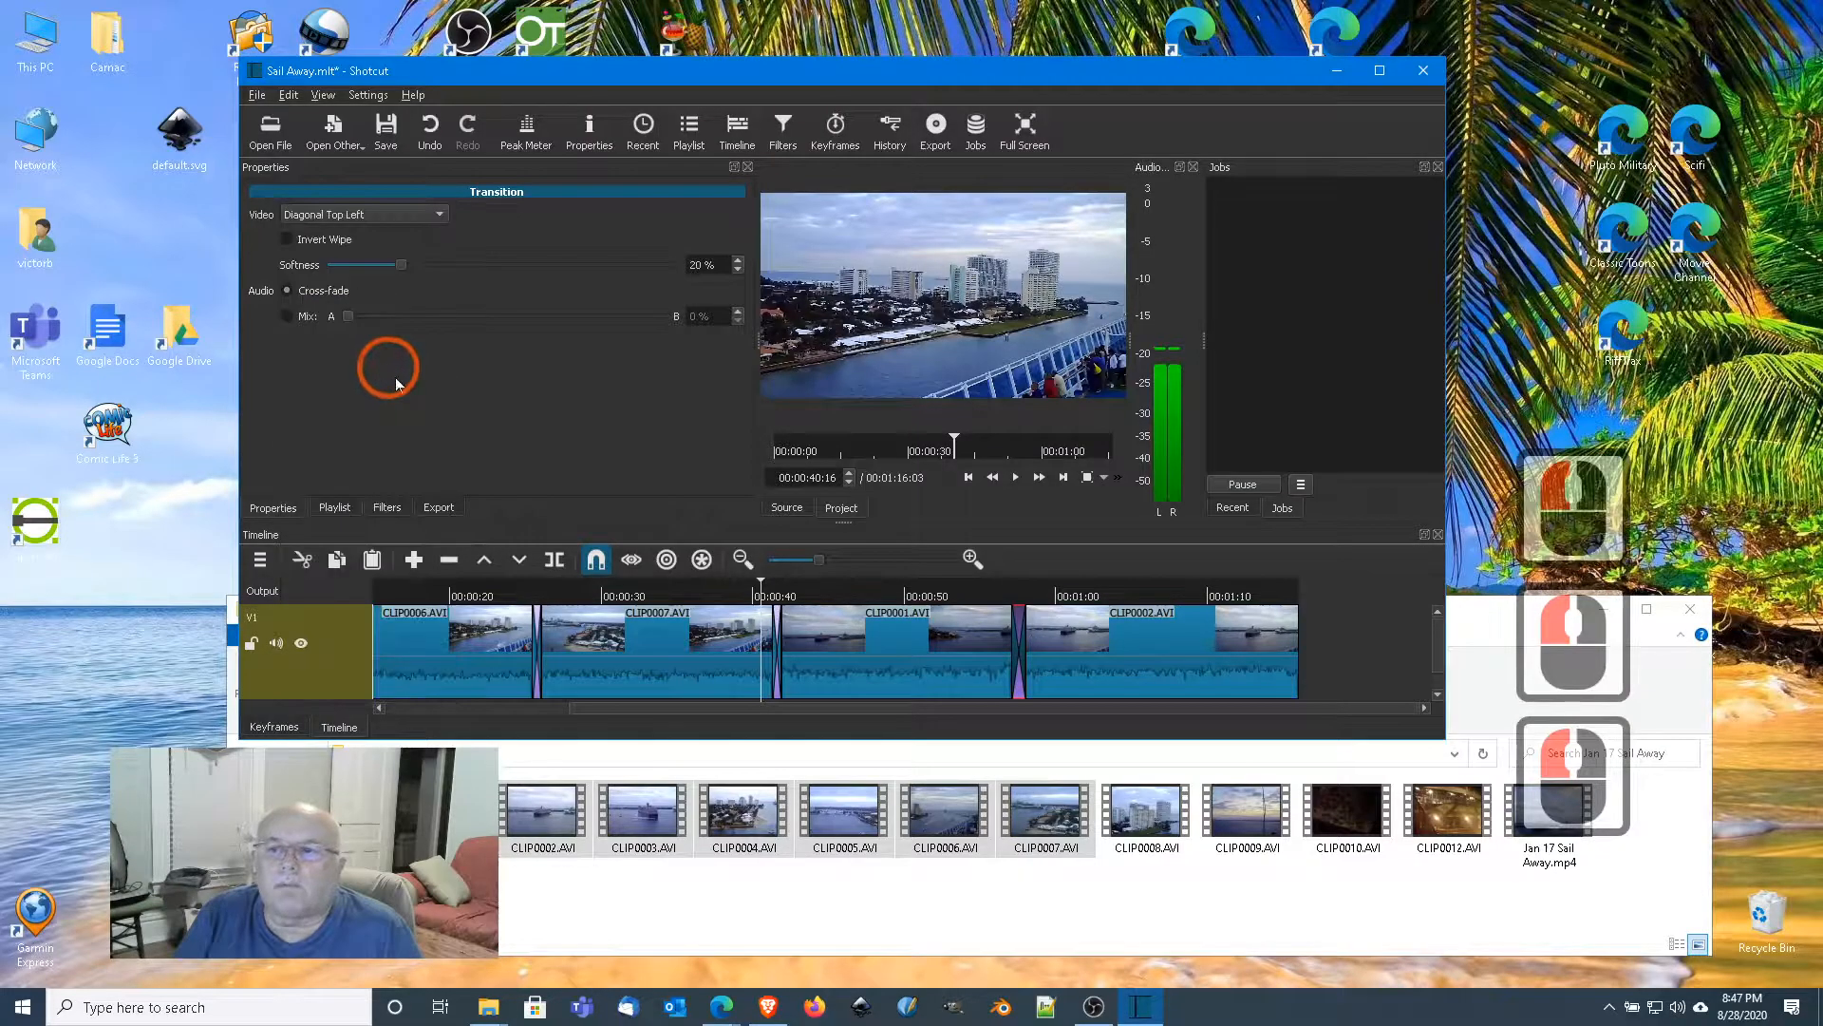
{"action": "left_click", "coordinate": [765, 583]}
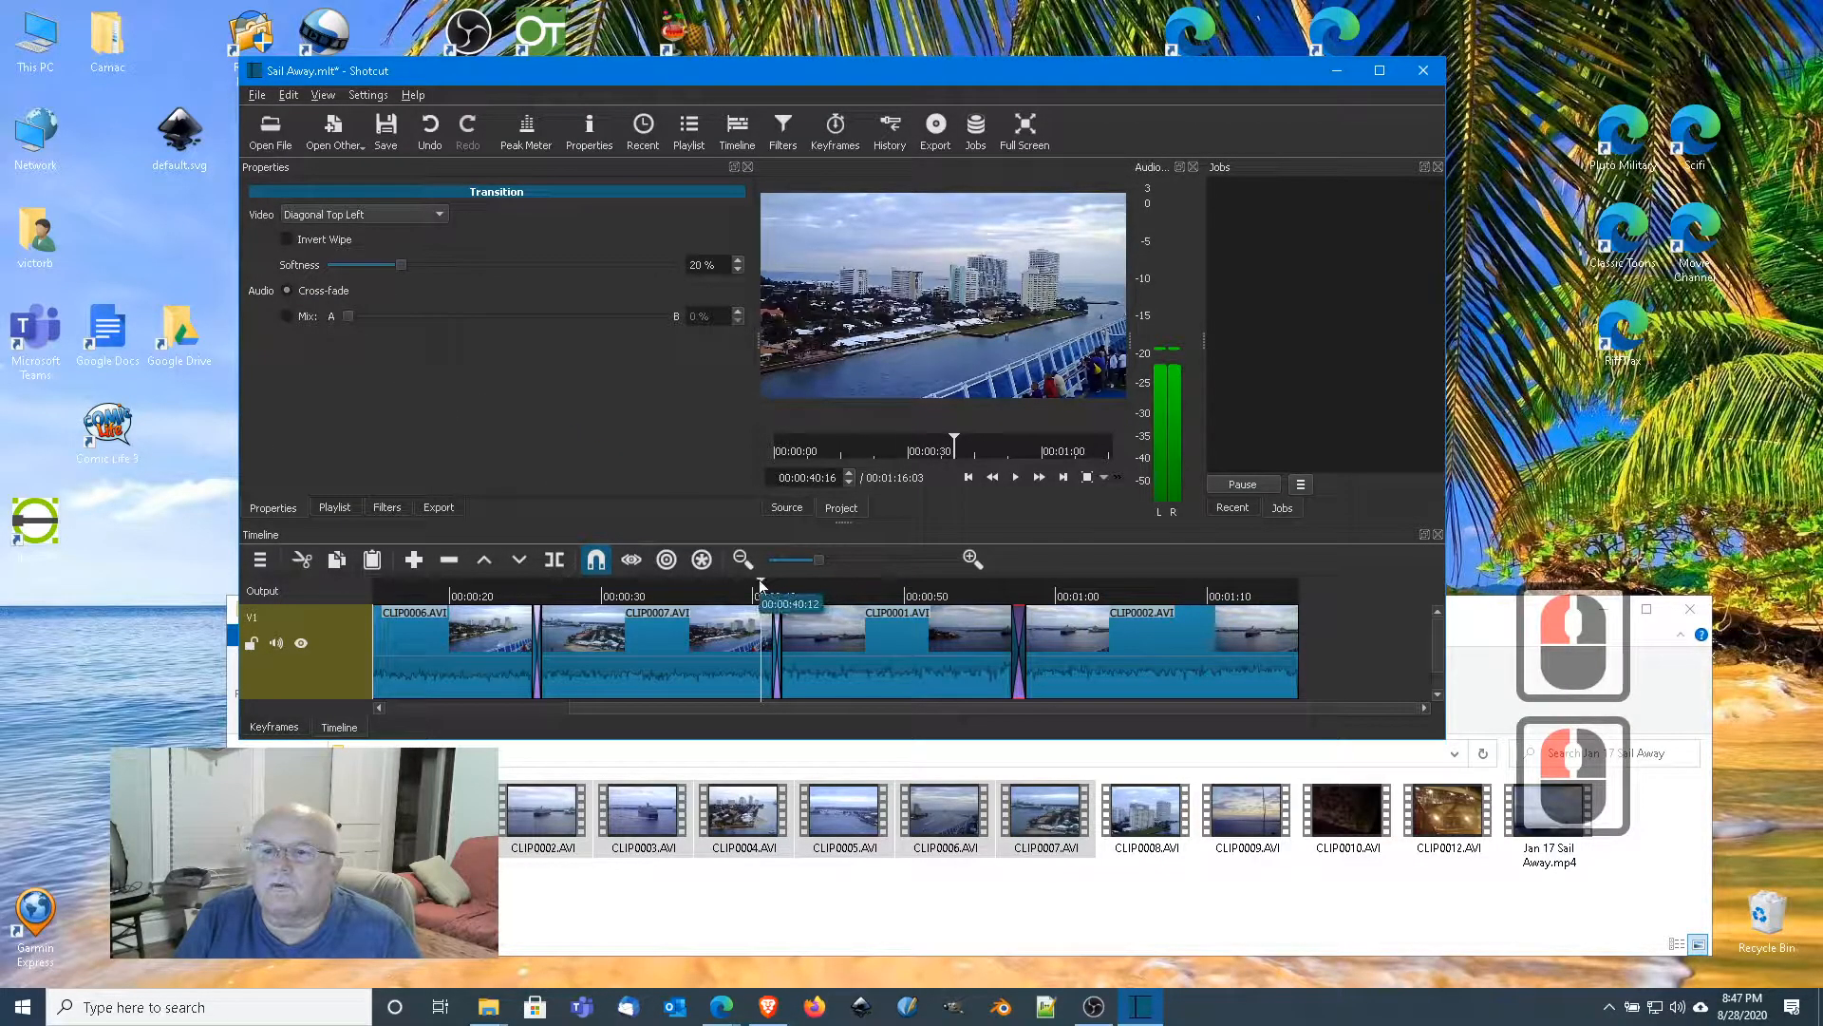
{"action": "left_click_drag", "start_coordinate": [767, 579], "coordinate": [1036, 603]}
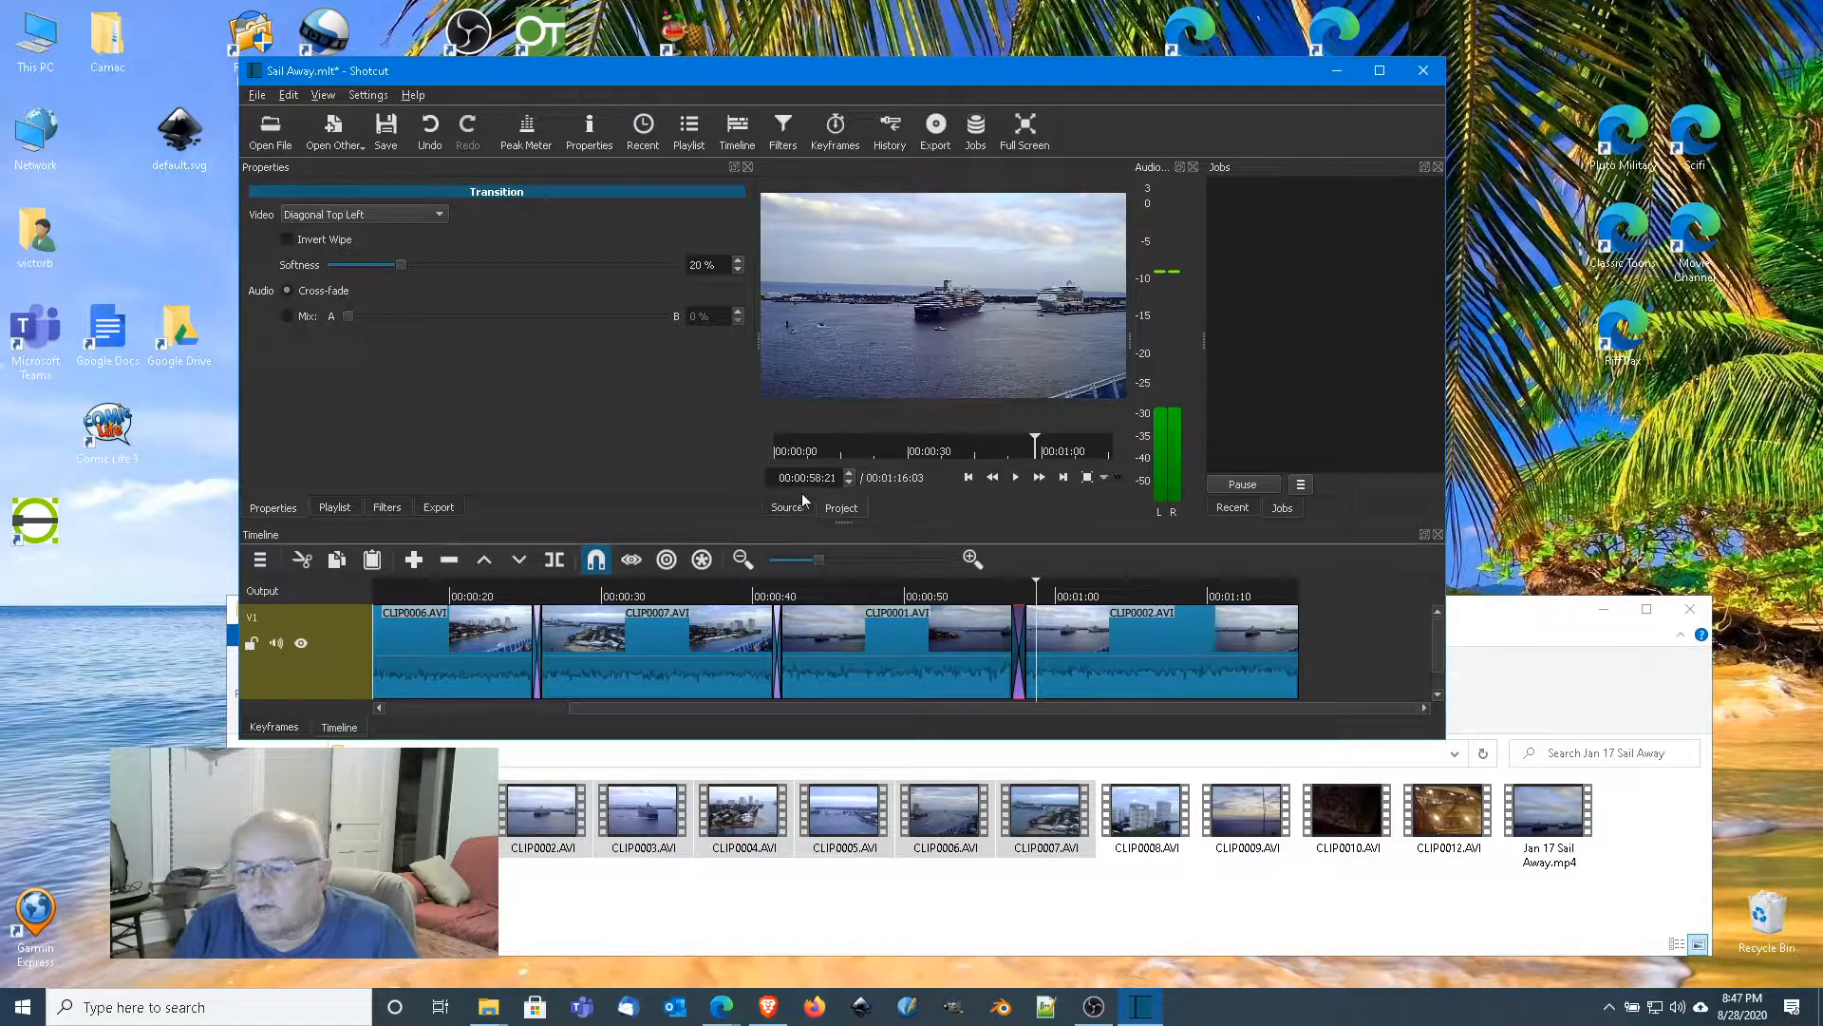
Browse the favorite filters available for the selected transition without adding one, and return to the playlist.
{"action": "left_click", "coordinate": [390, 513]}
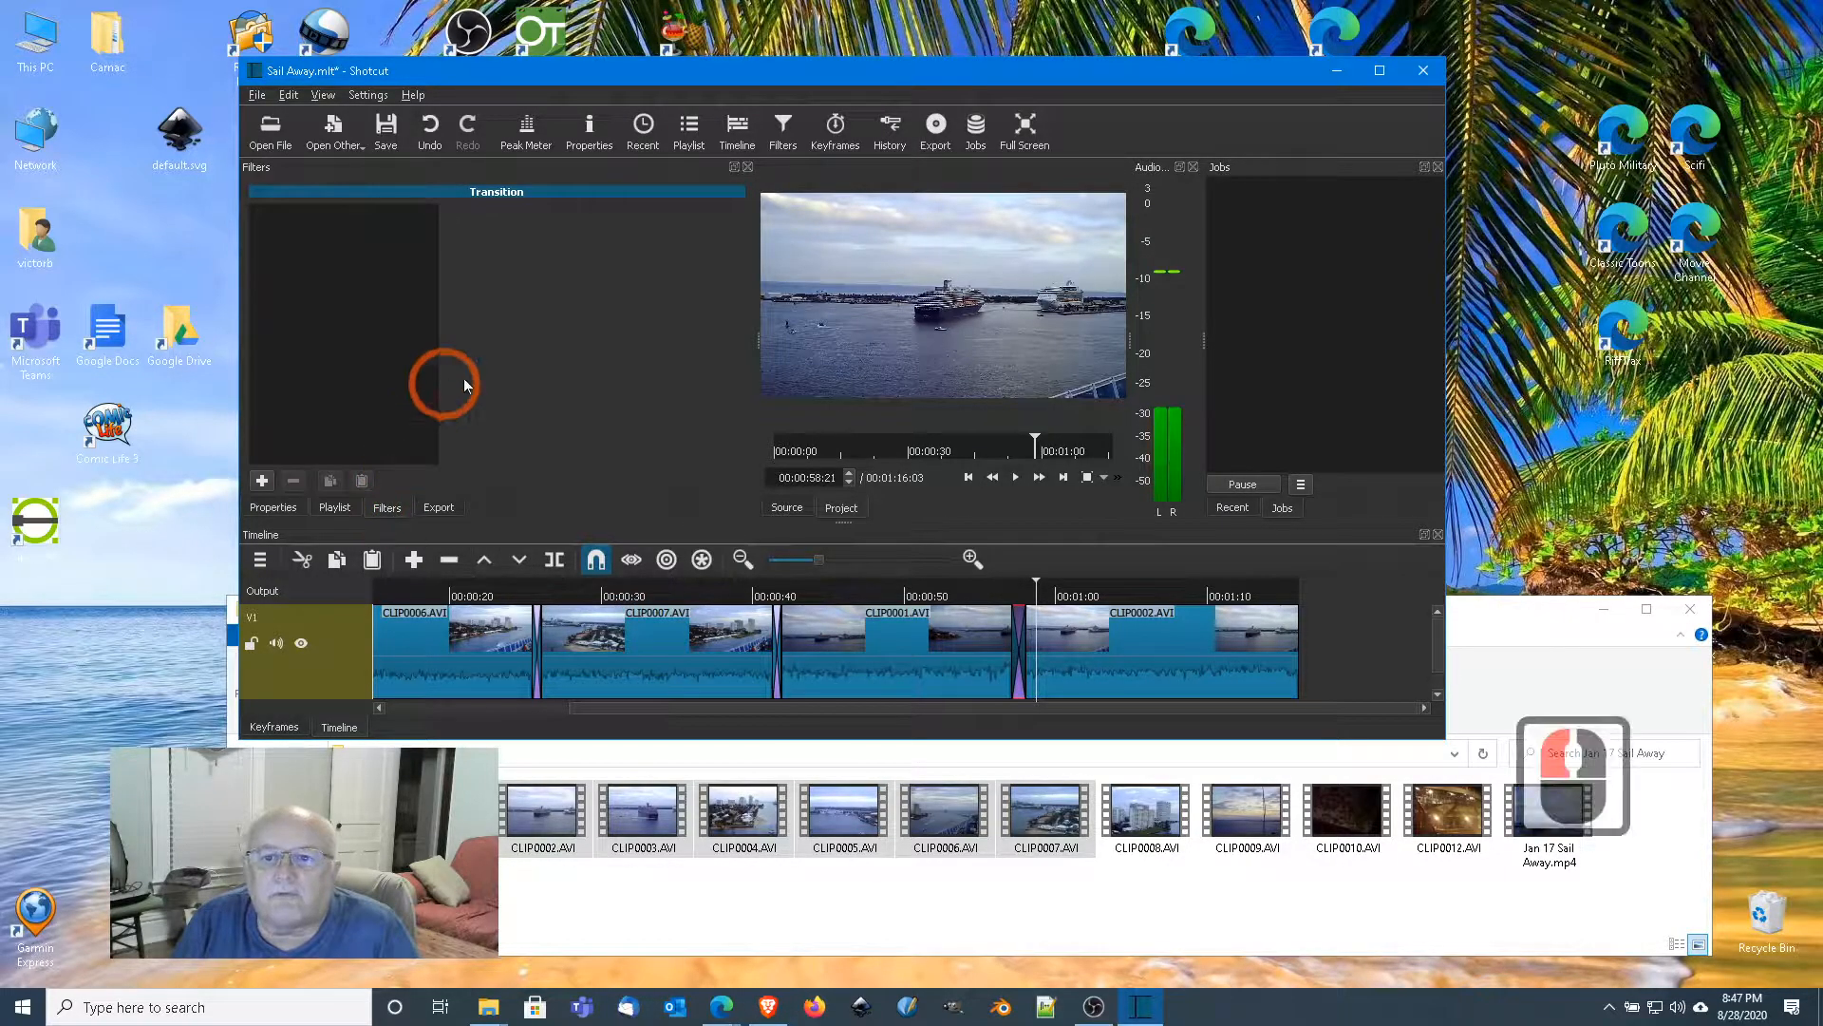
{"action": "left_click", "coordinate": [263, 478]}
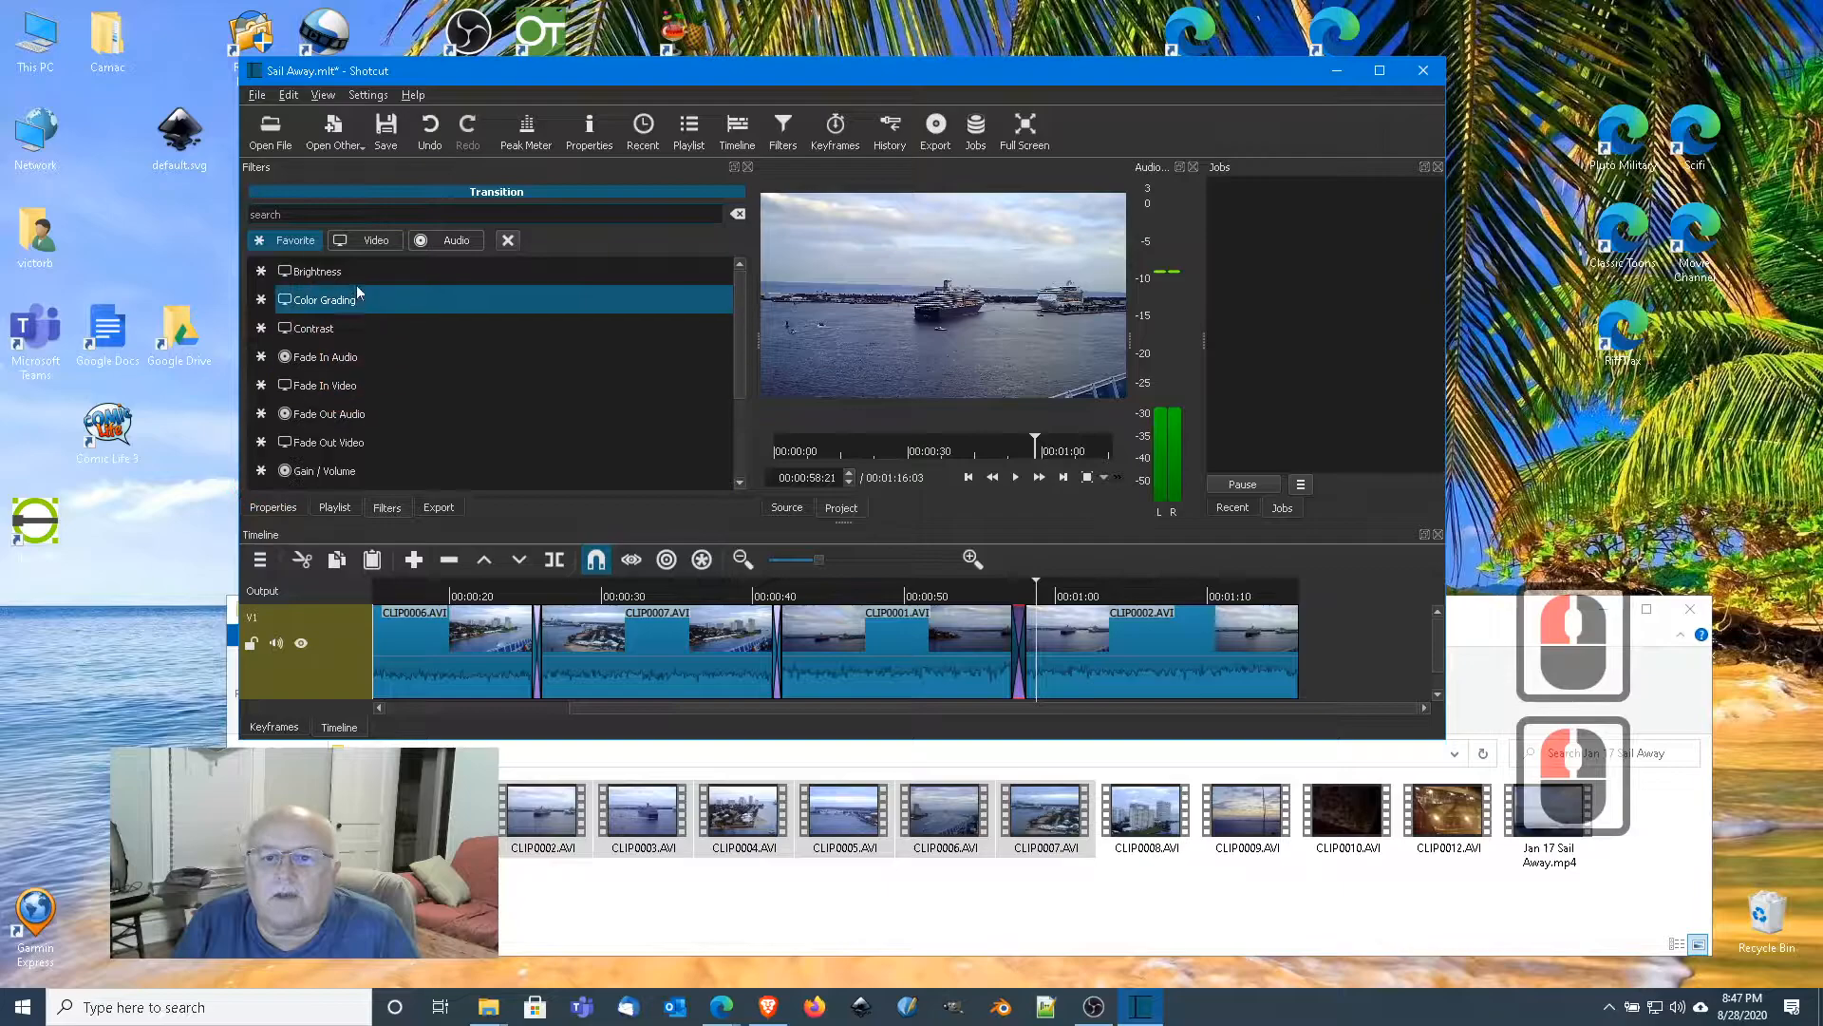
{"action": "scroll", "coordinate": [406, 468], "scroll_direction": "down", "scroll_amount": 1}
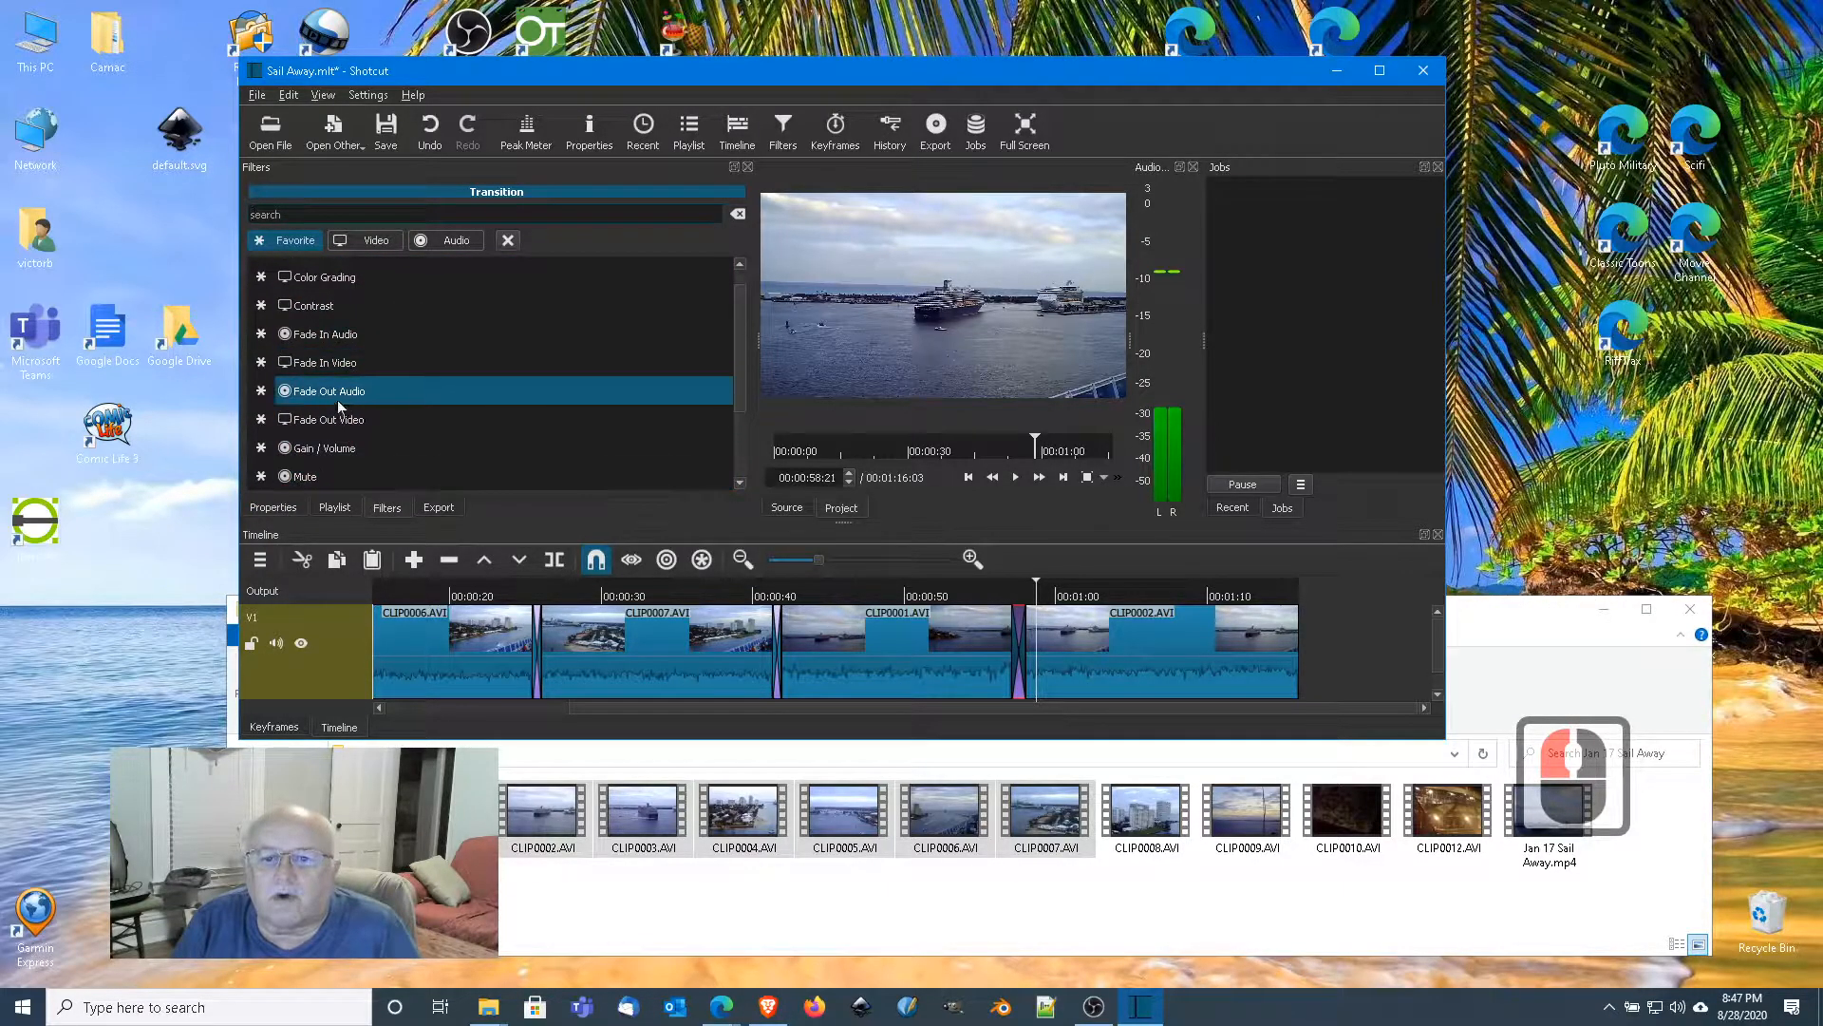
{"action": "left_click", "coordinate": [334, 507]}
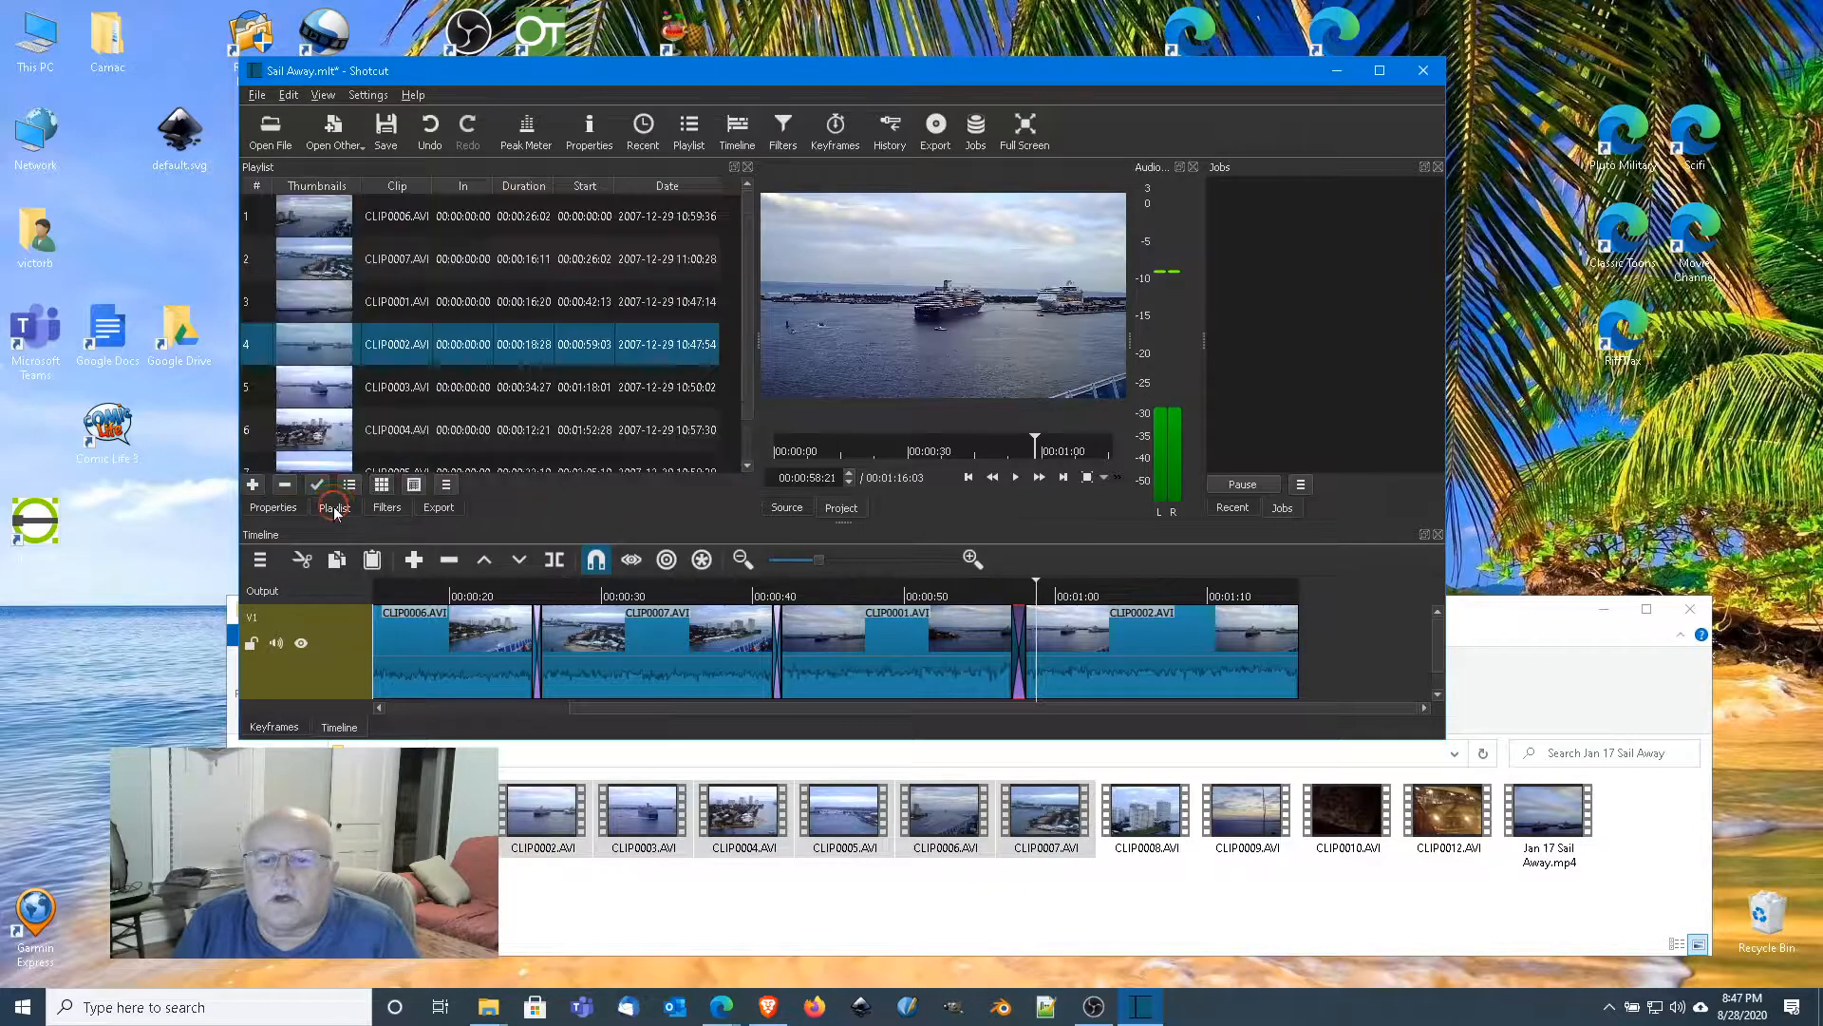
{"action": "left_click", "coordinate": [429, 361]}
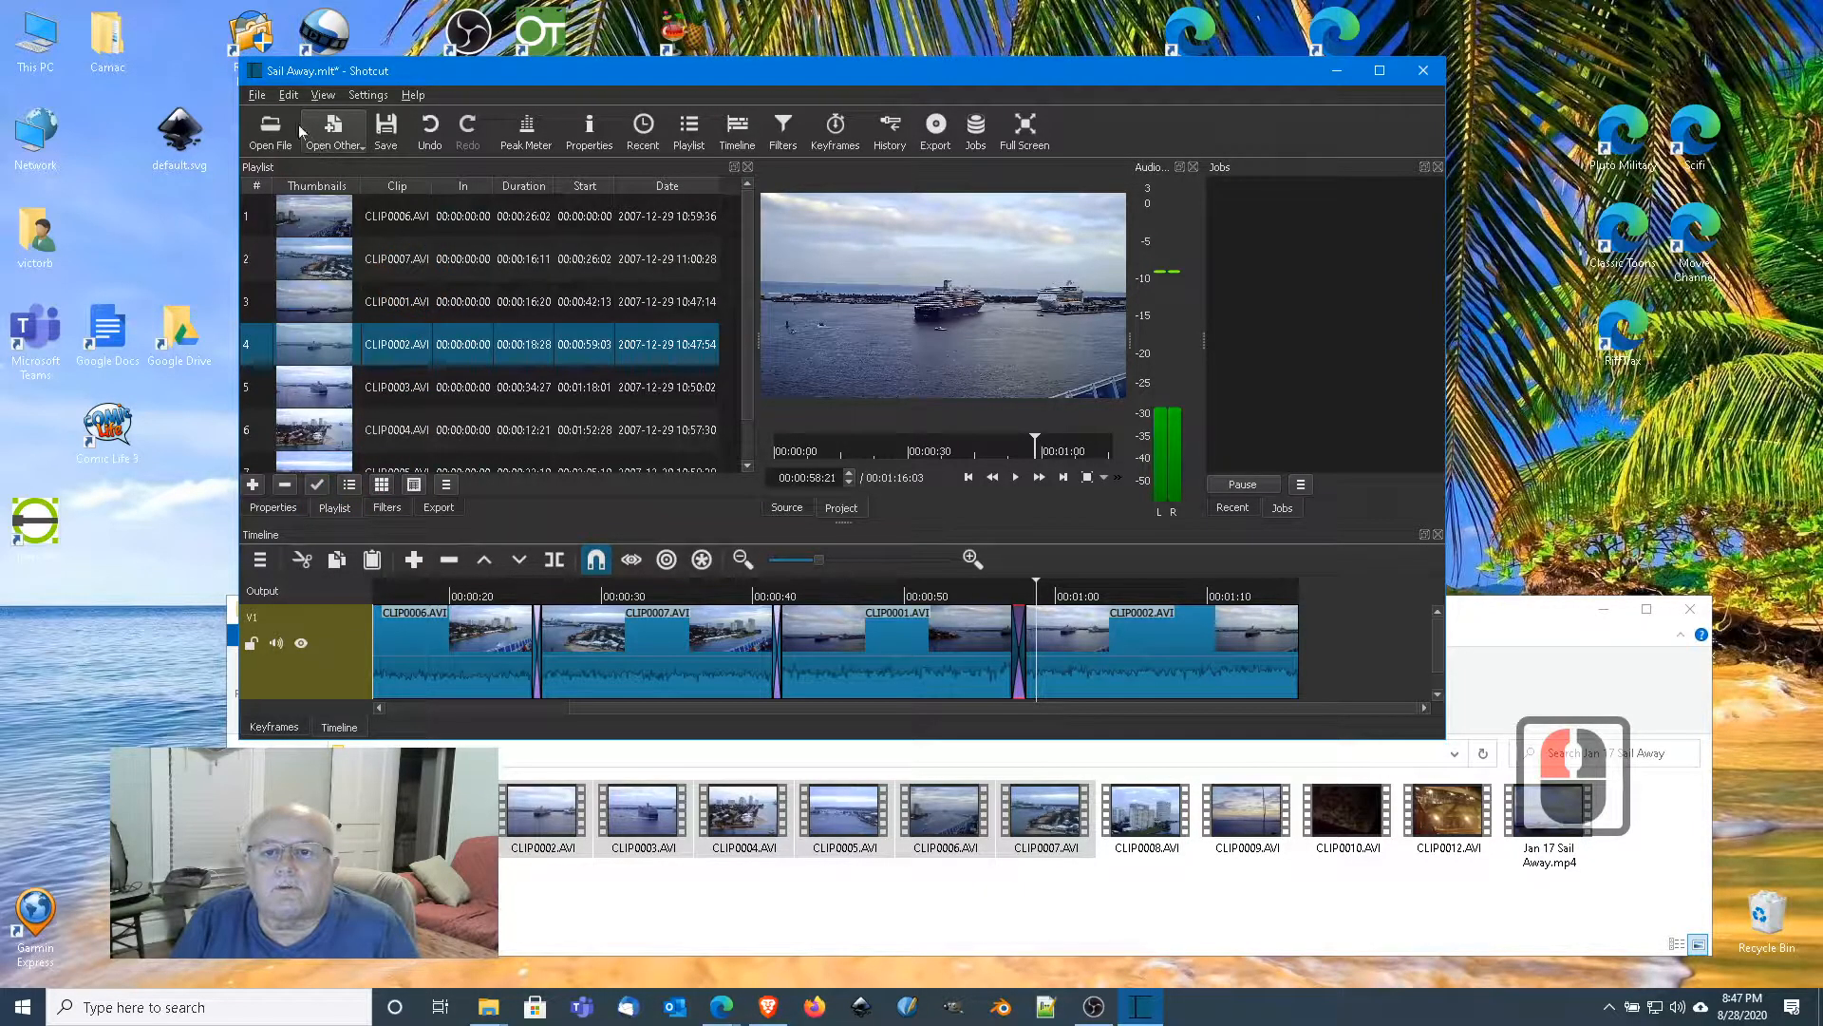
Export the timeline with the H.264 High Profile preset as Sail Away.mp4 in the Jan 17 Sail Away folder.
{"action": "left_click", "coordinate": [256, 95]}
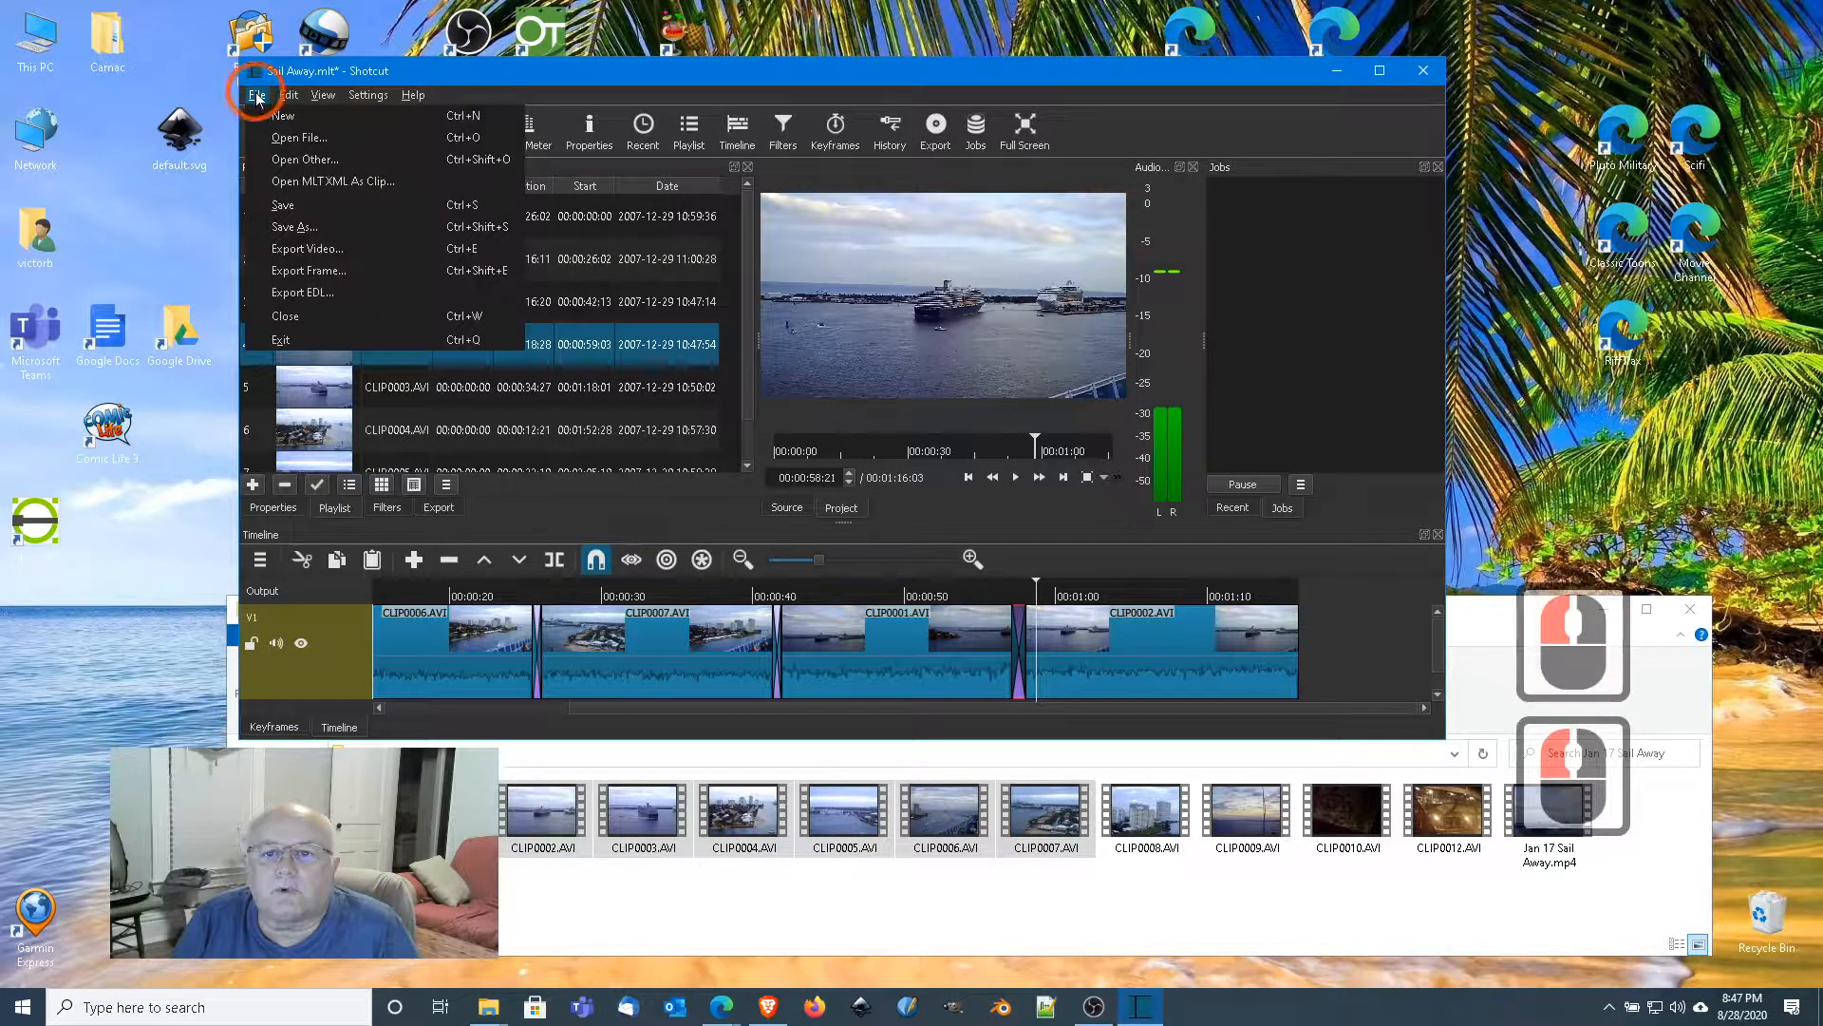
{"action": "left_click", "coordinate": [297, 248]}
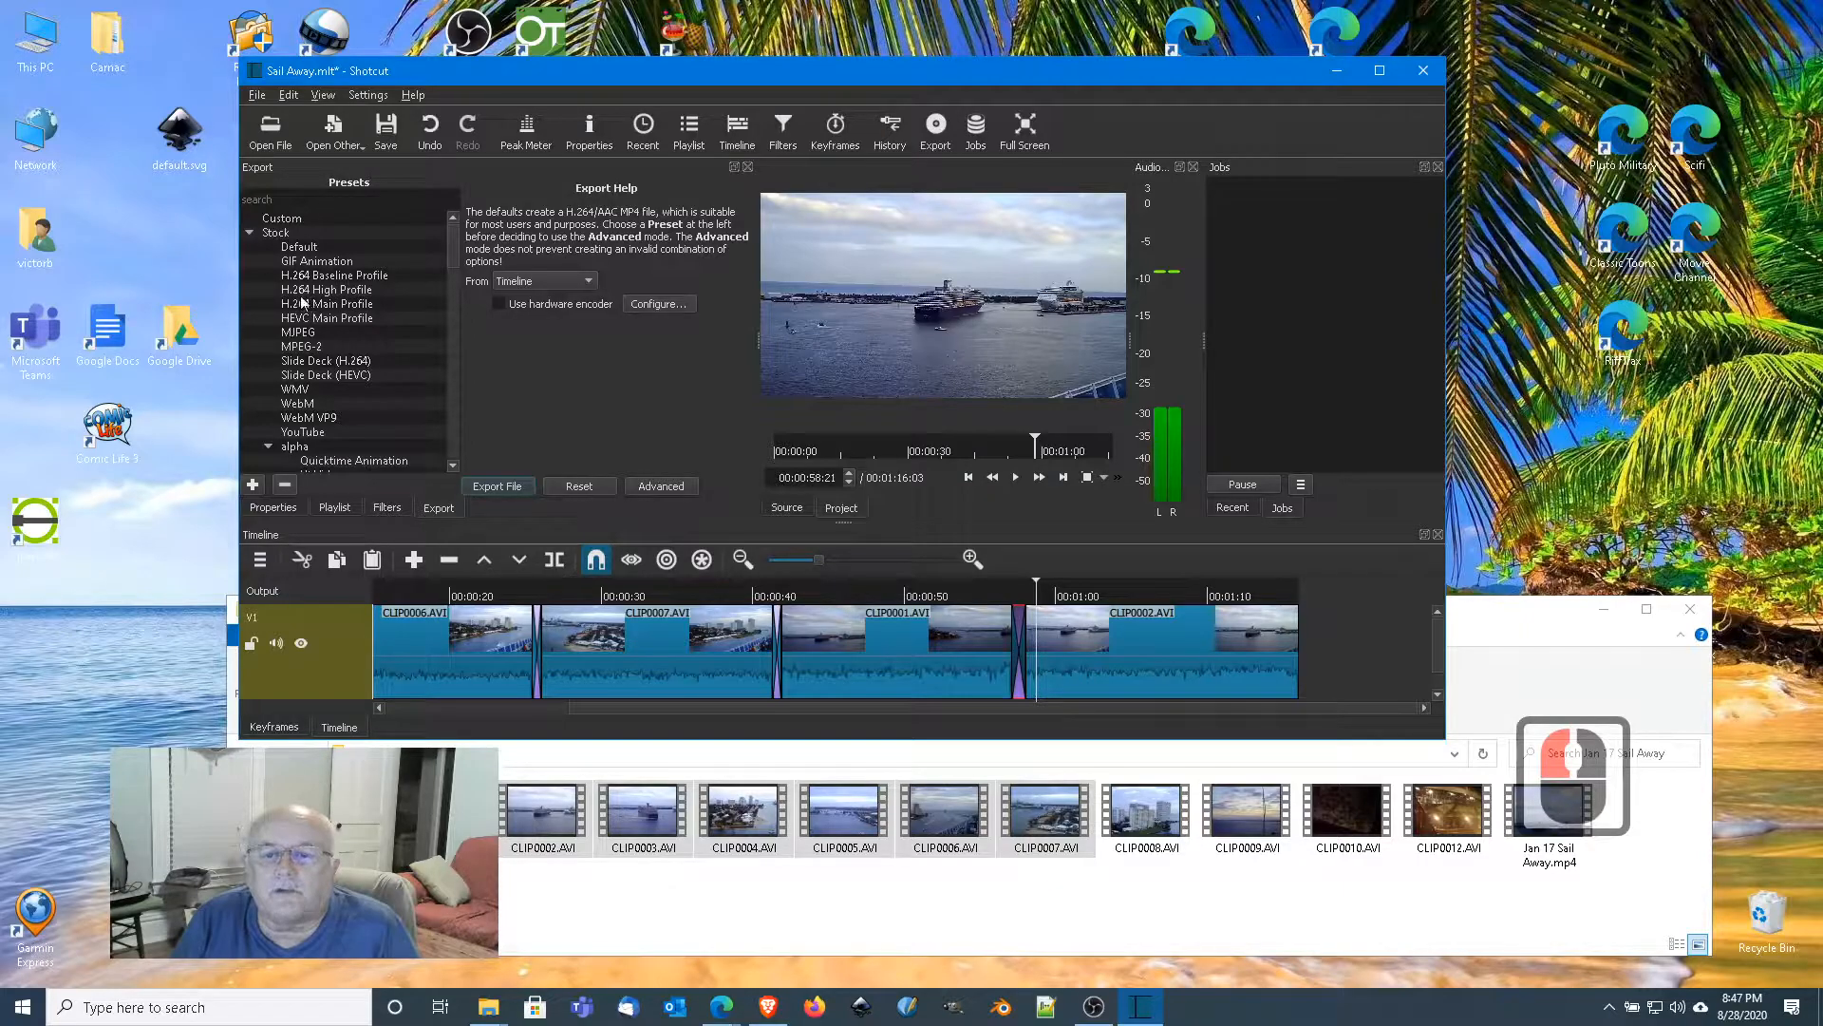
{"action": "left_click", "coordinate": [332, 292]}
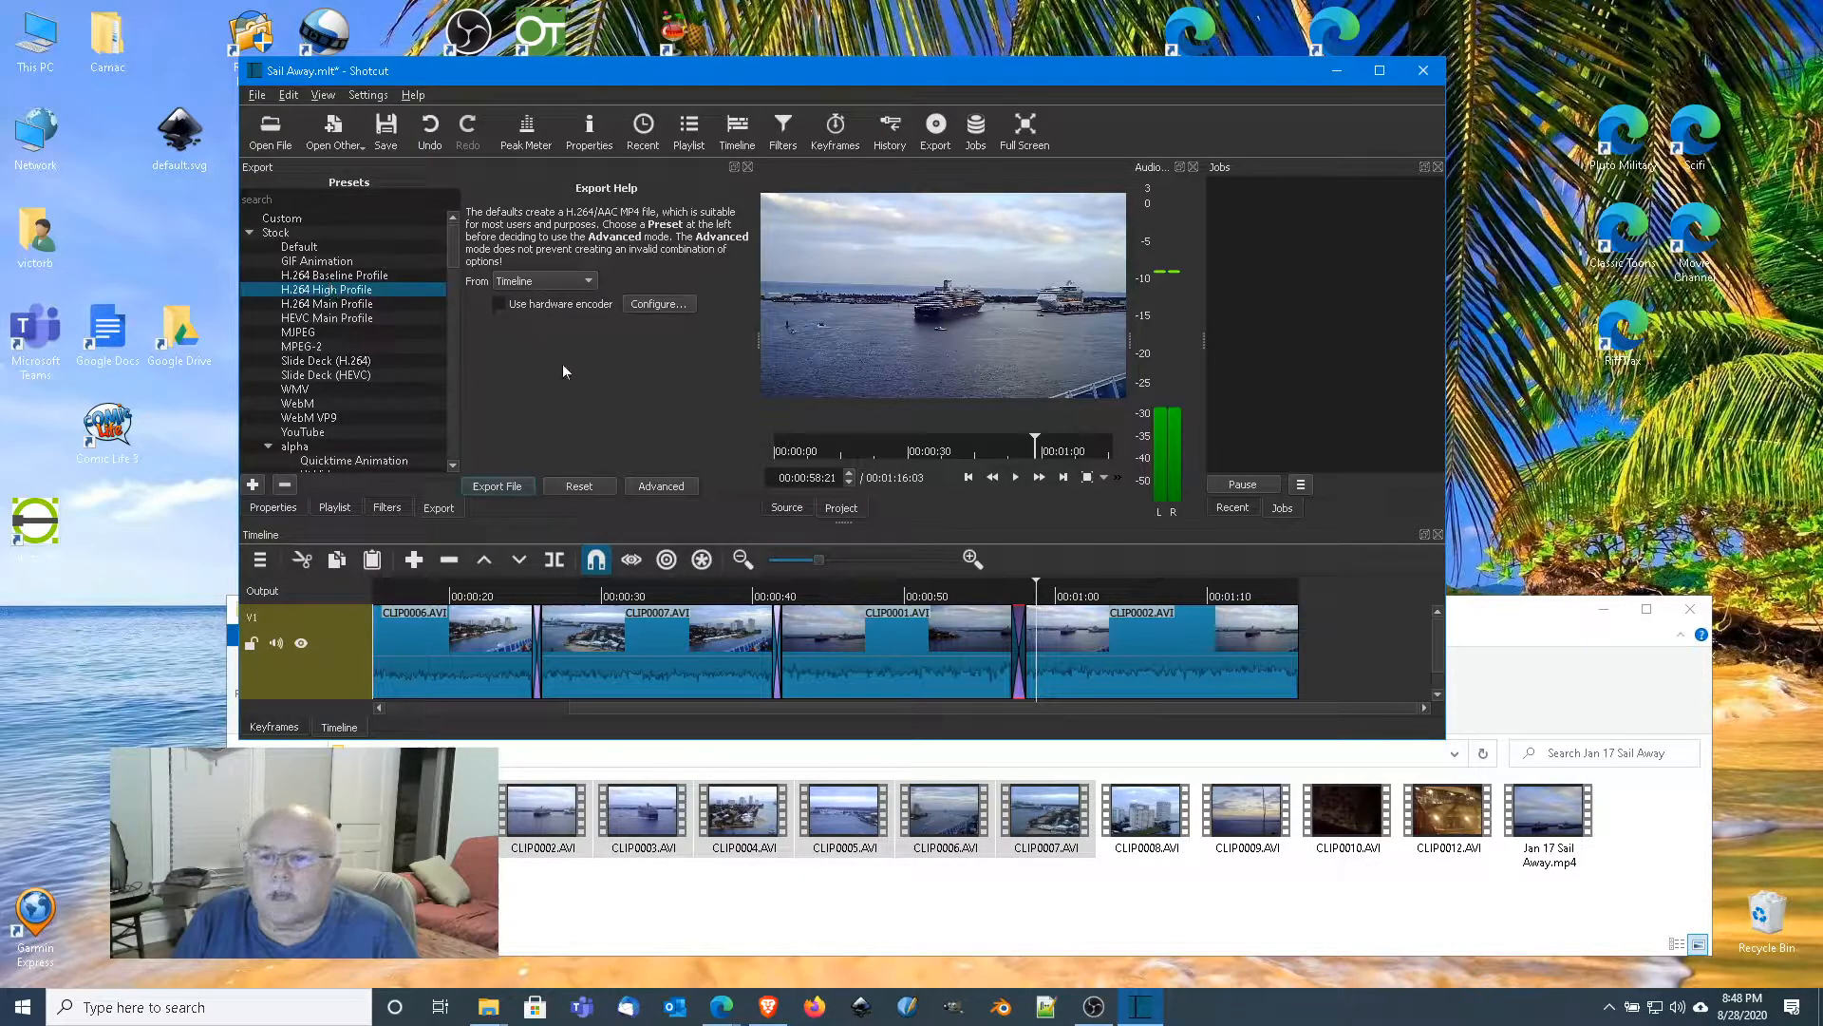
{"action": "left_click", "coordinate": [519, 486]}
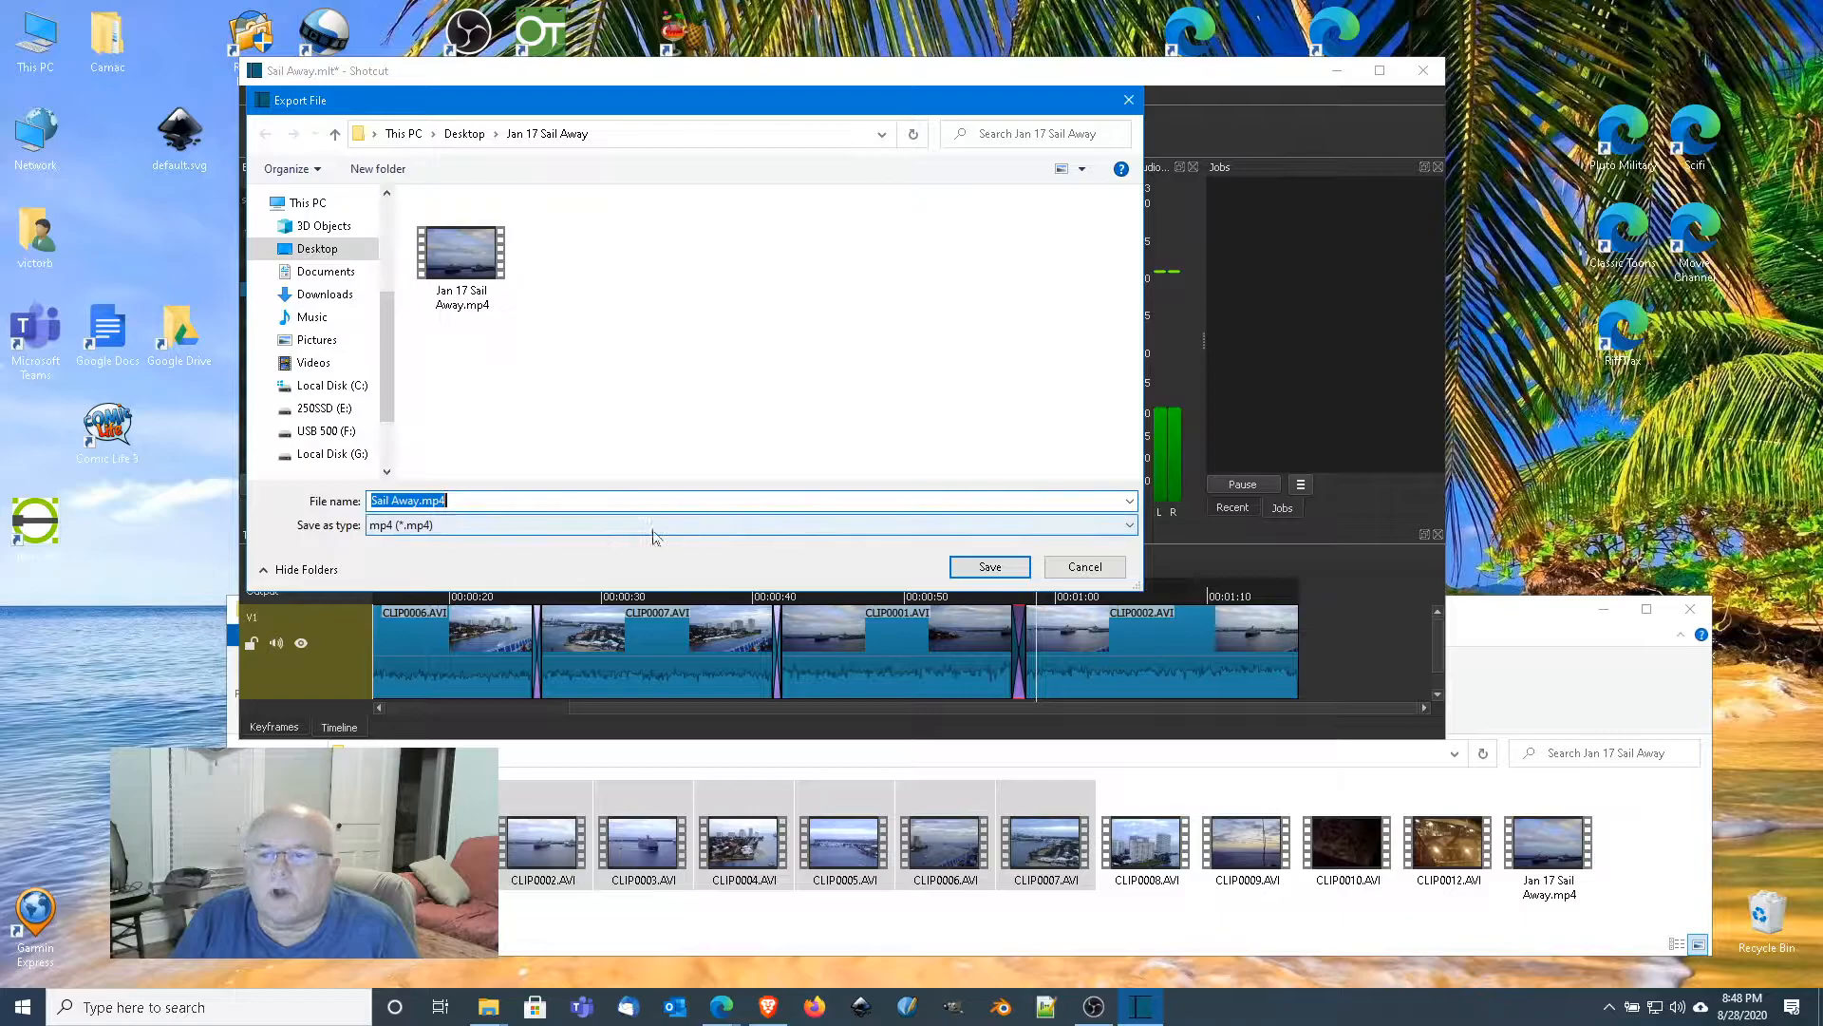
{"action": "left_click", "coordinate": [988, 567]}
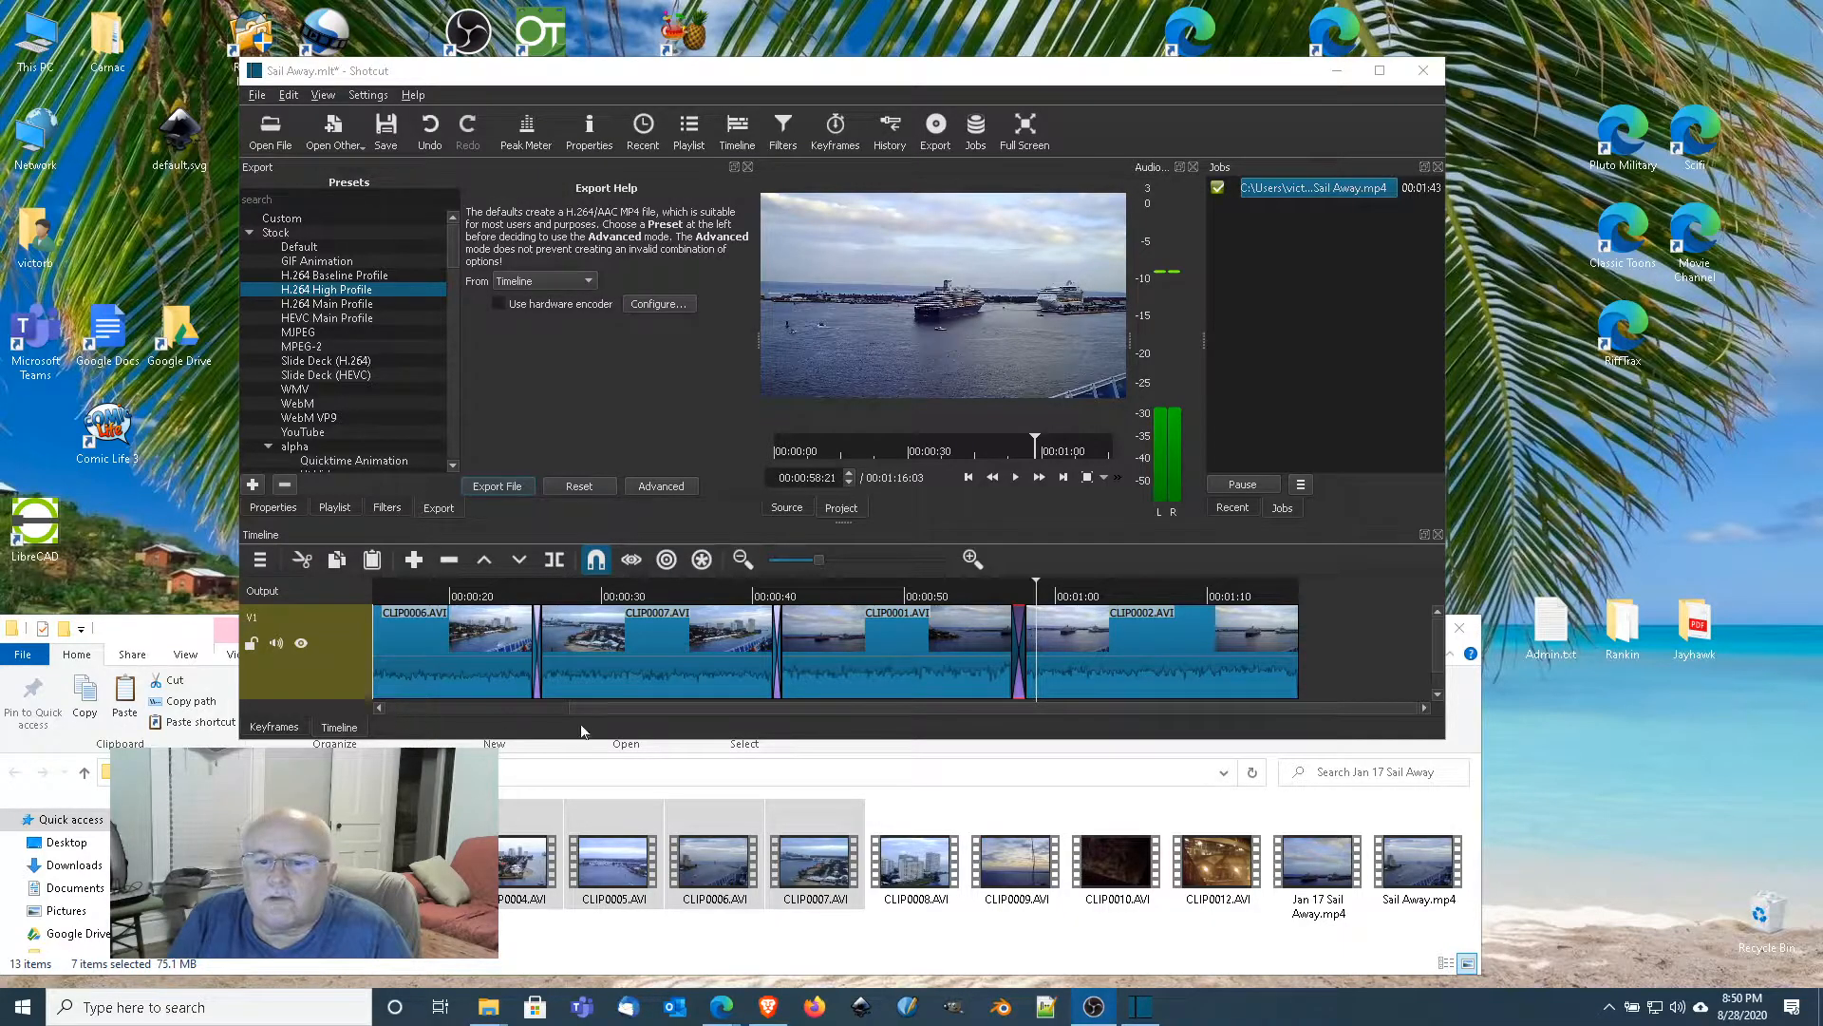
Play the exported Sail Away.mp4 from the Jan 17 Sail Away folder in Movies & TV and close the player.
{"action": "left_click_drag", "start_coordinate": [596, 705], "coordinate": [364, 729]}
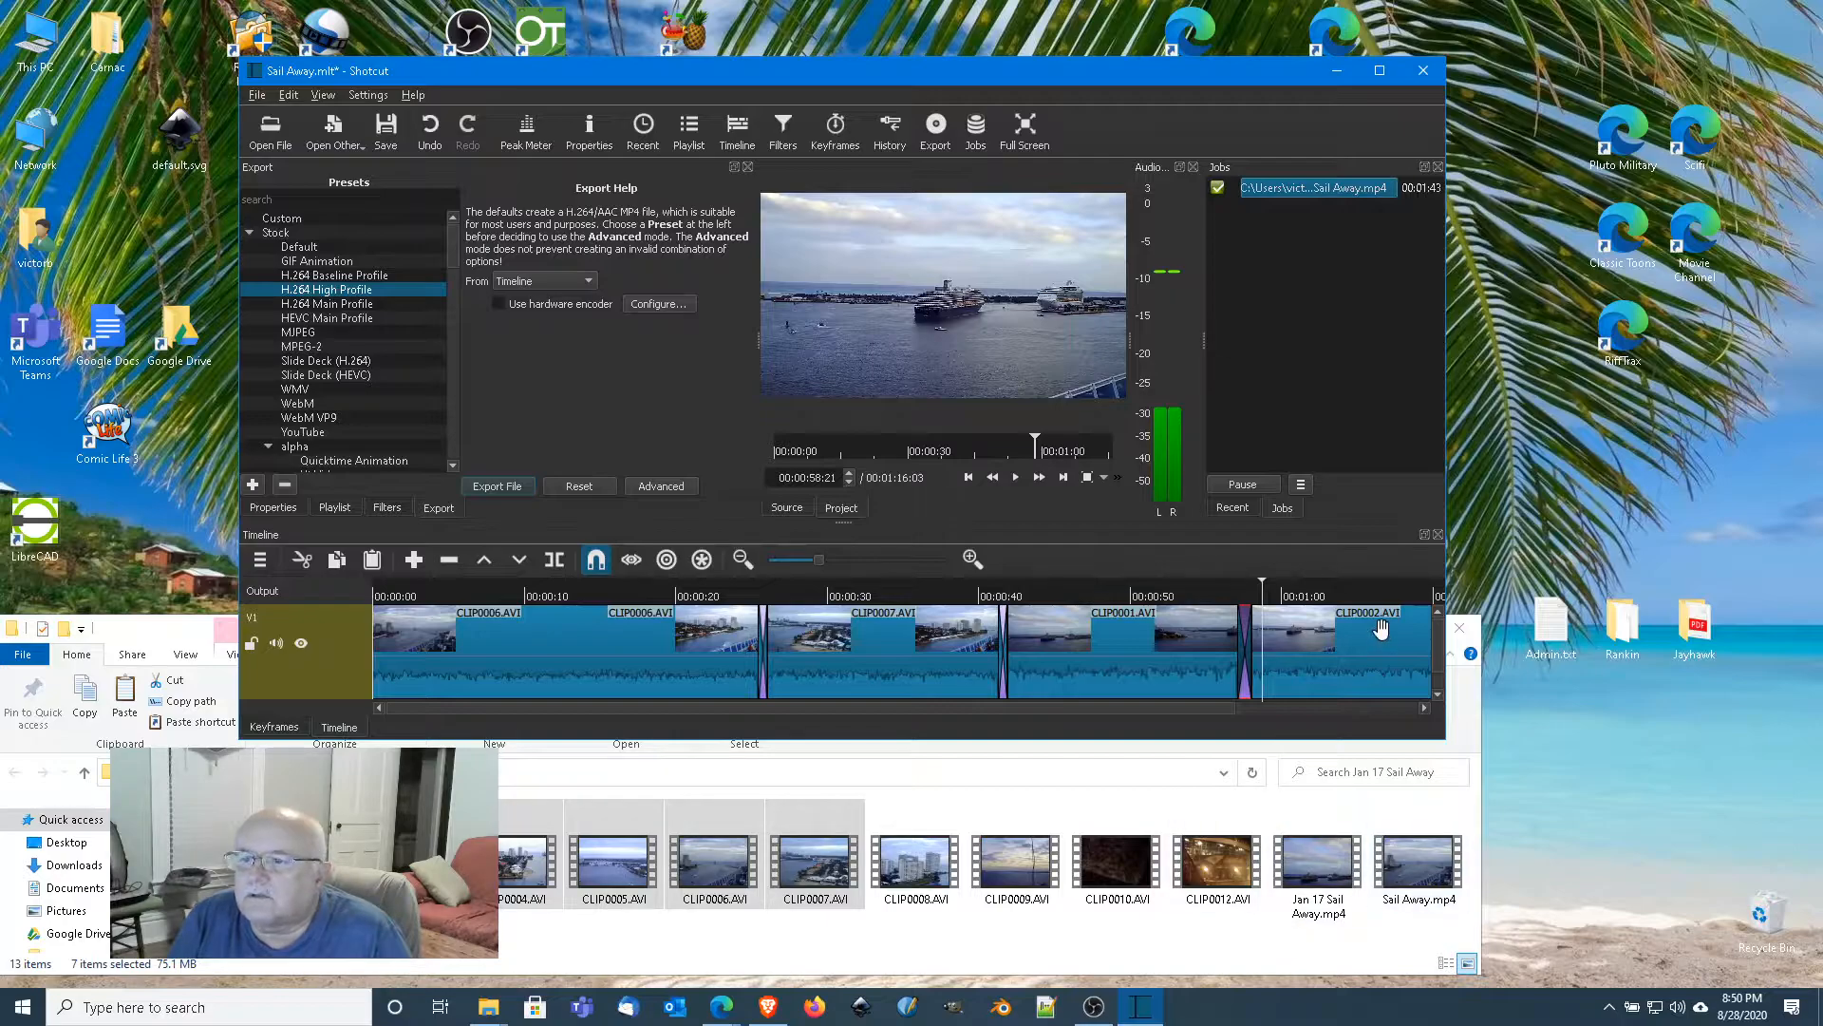
{"action": "double_click", "coordinate": [1418, 864]}
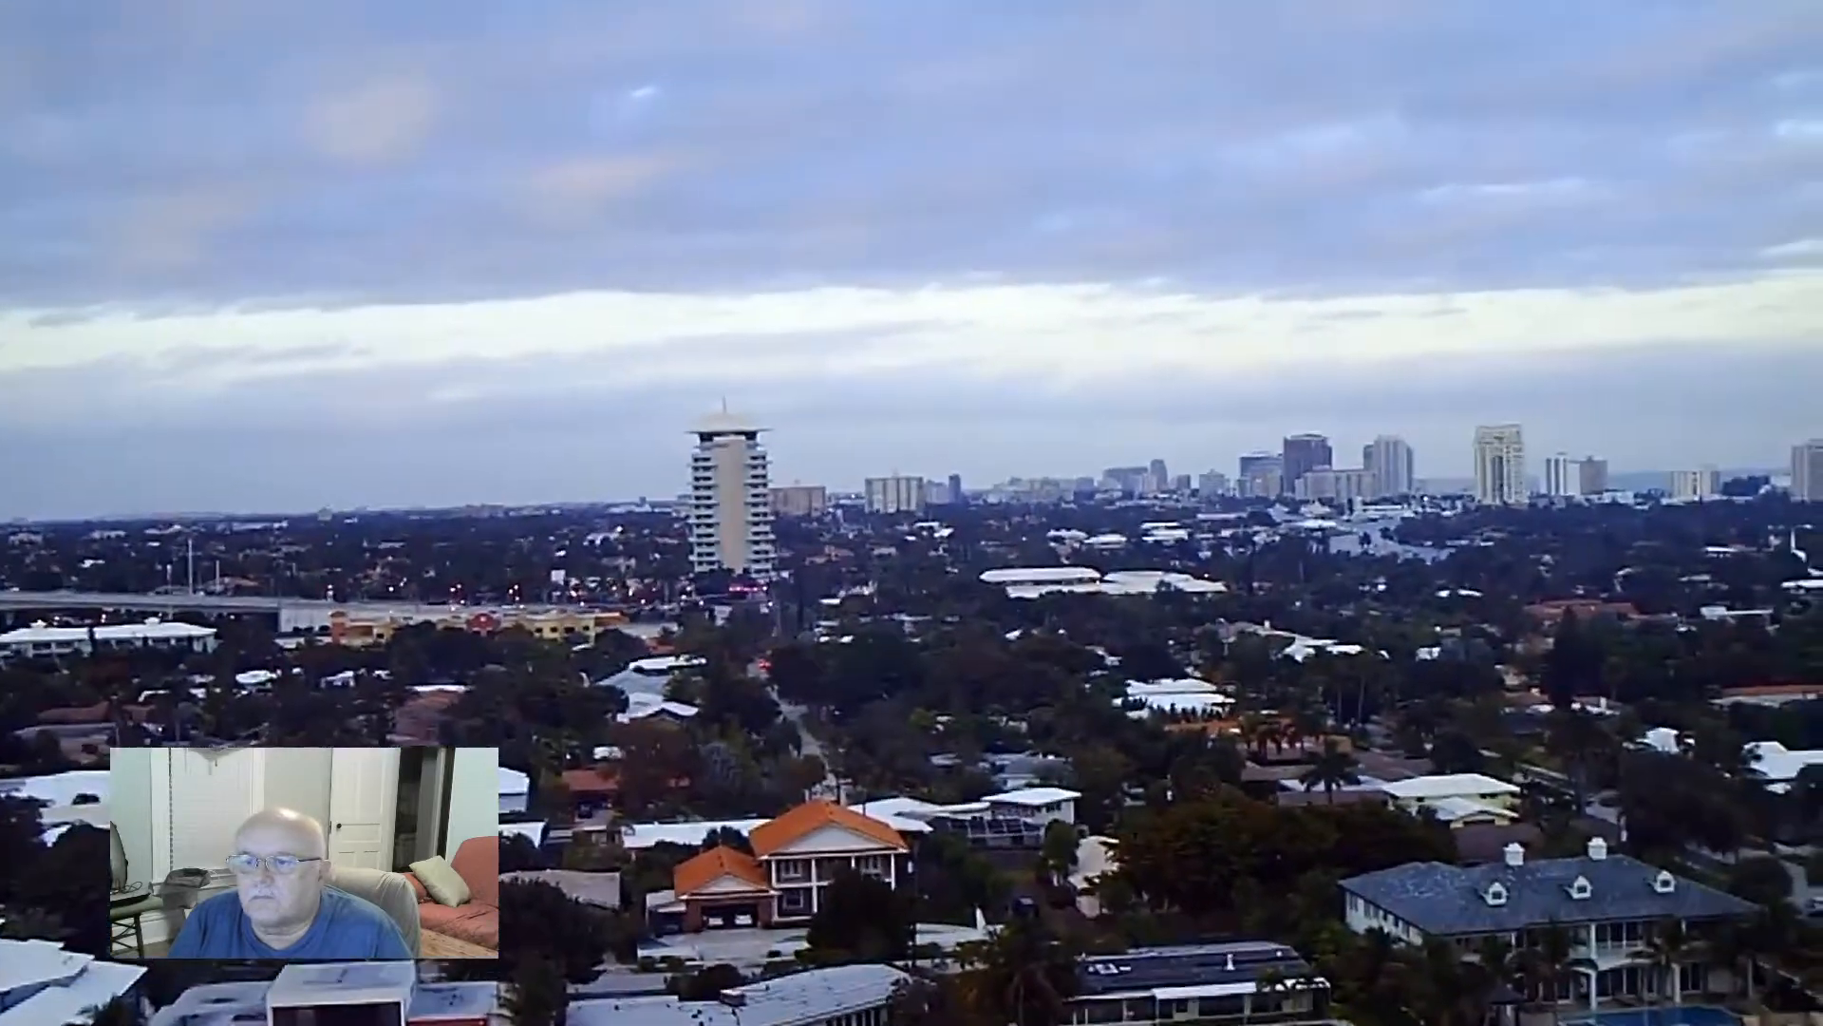
{"action": "mouse_move", "coordinate": [1216, 754]}
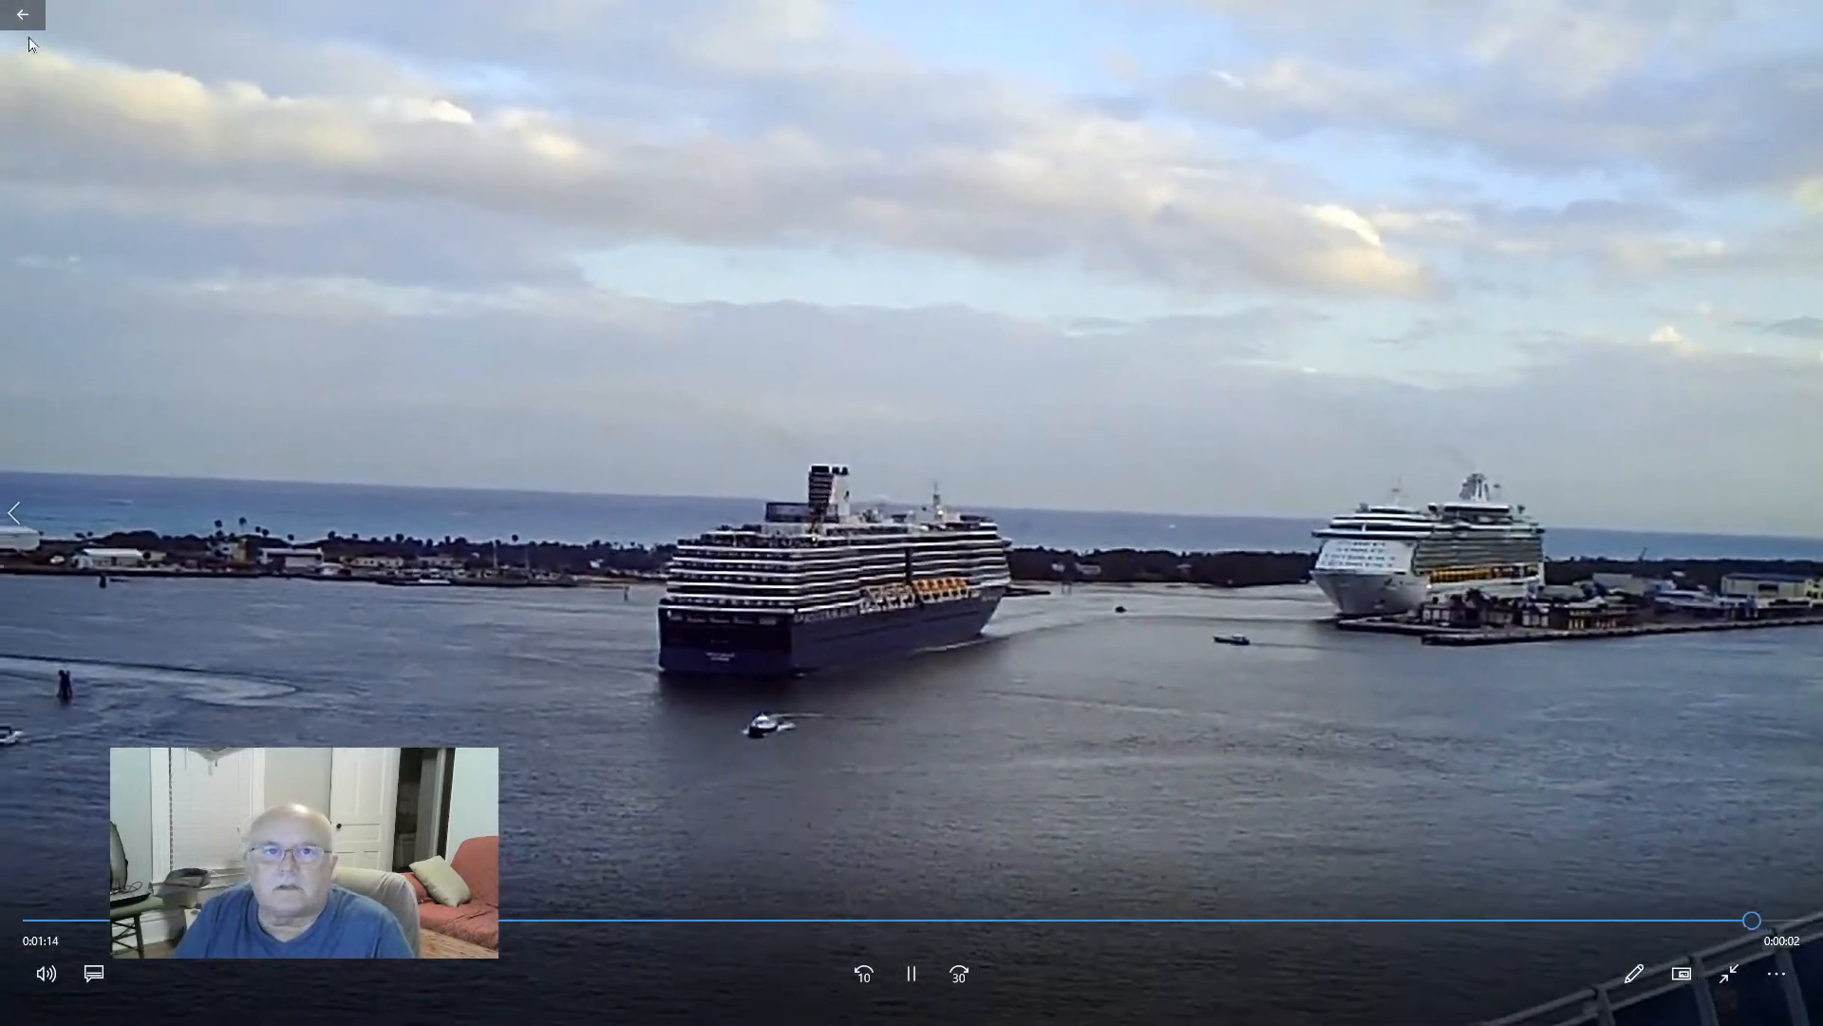
{"action": "left_click", "coordinate": [16, 13]}
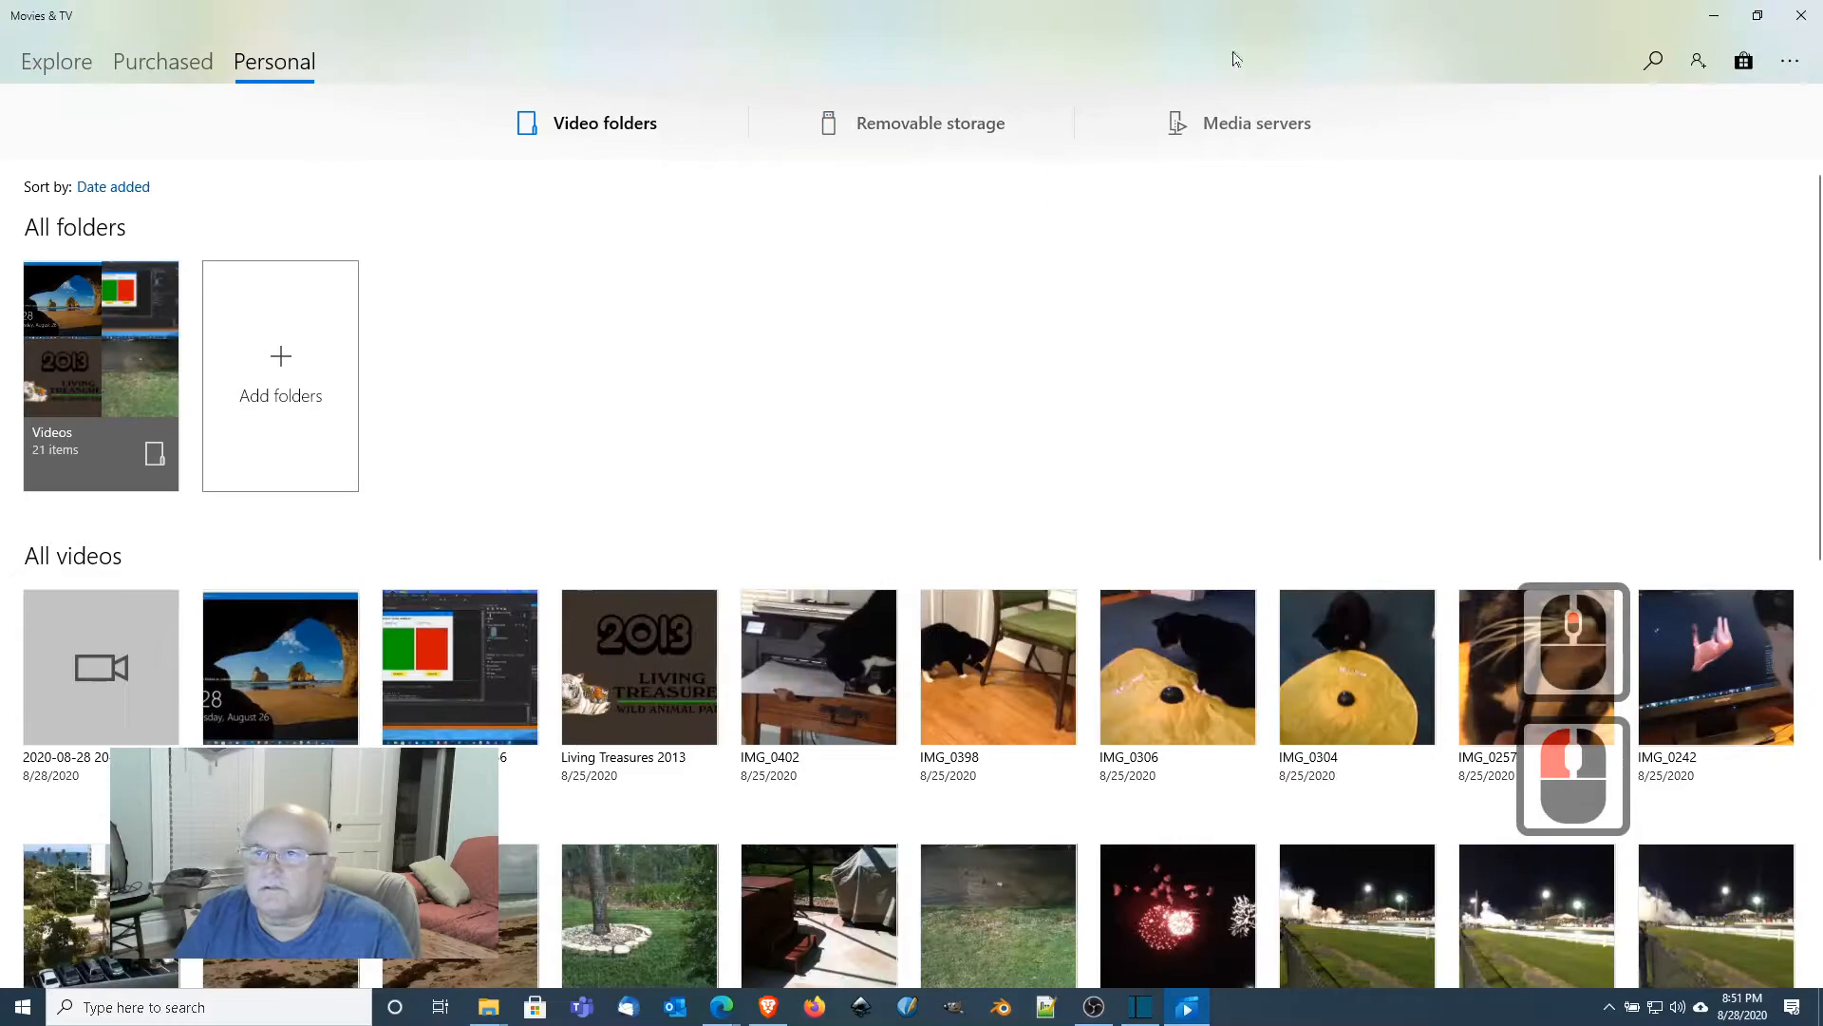
{"action": "left_click", "coordinate": [1801, 15]}
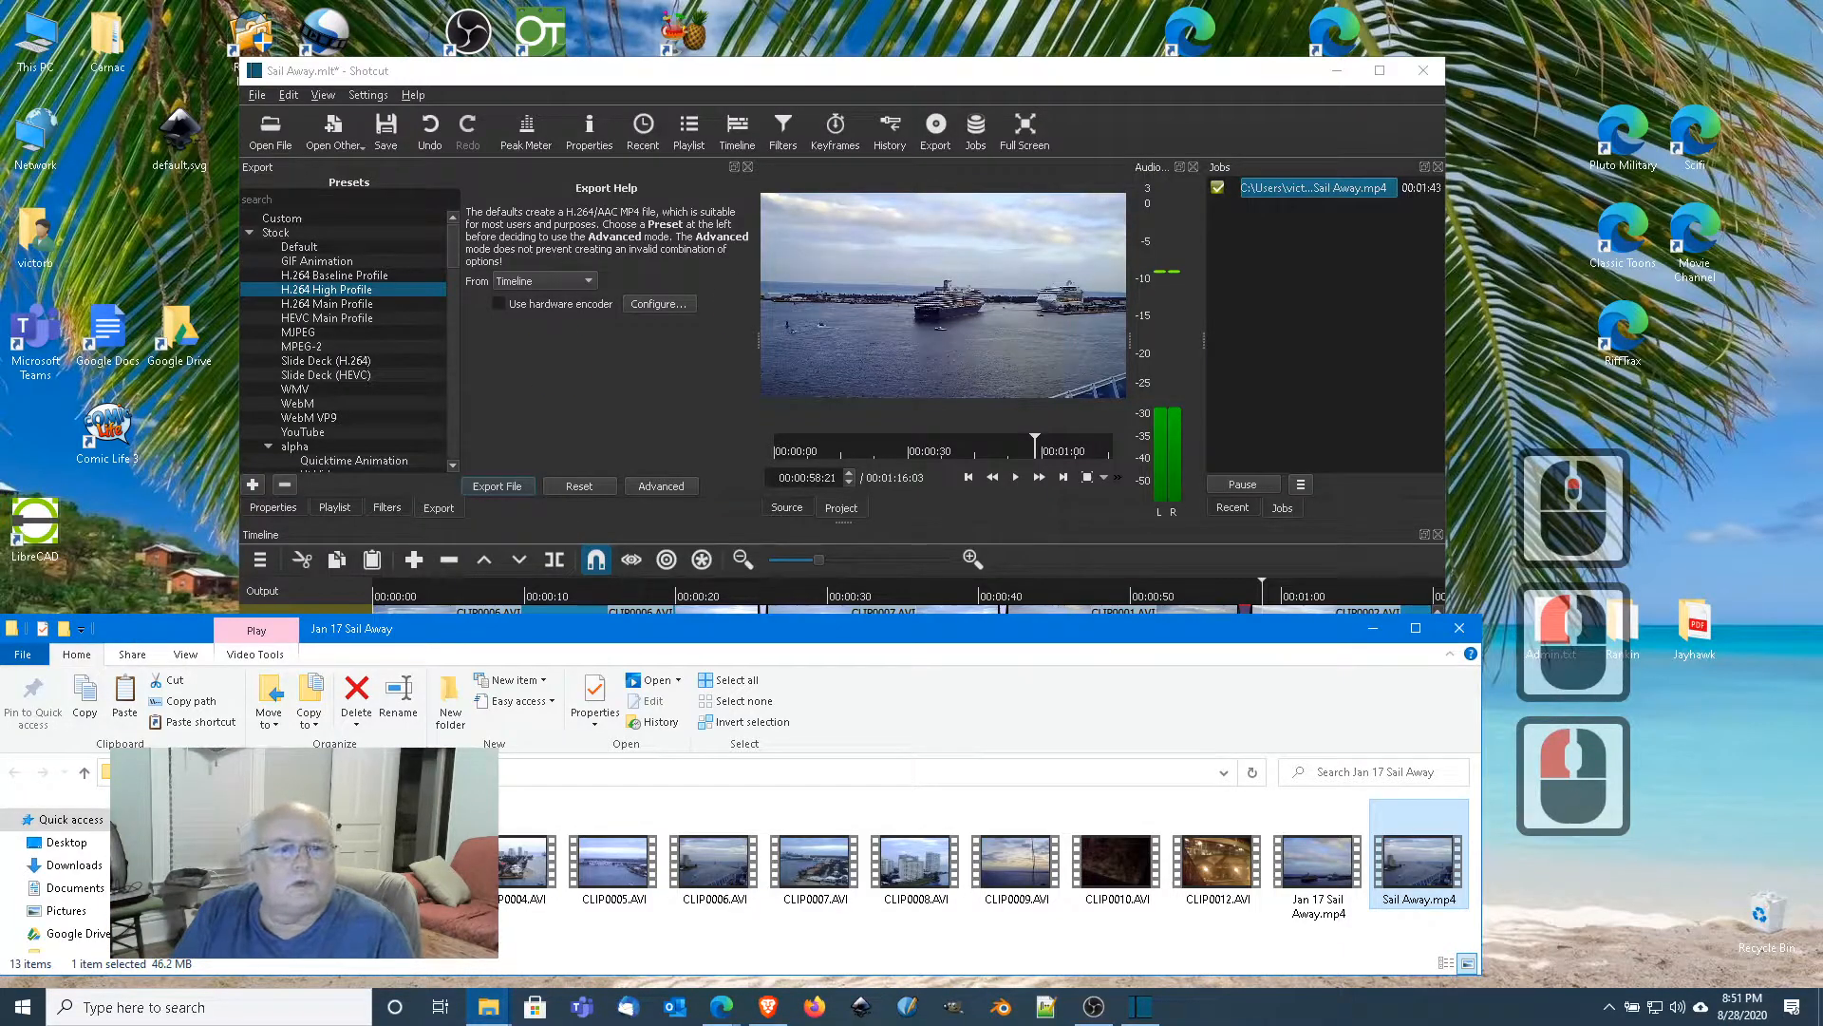